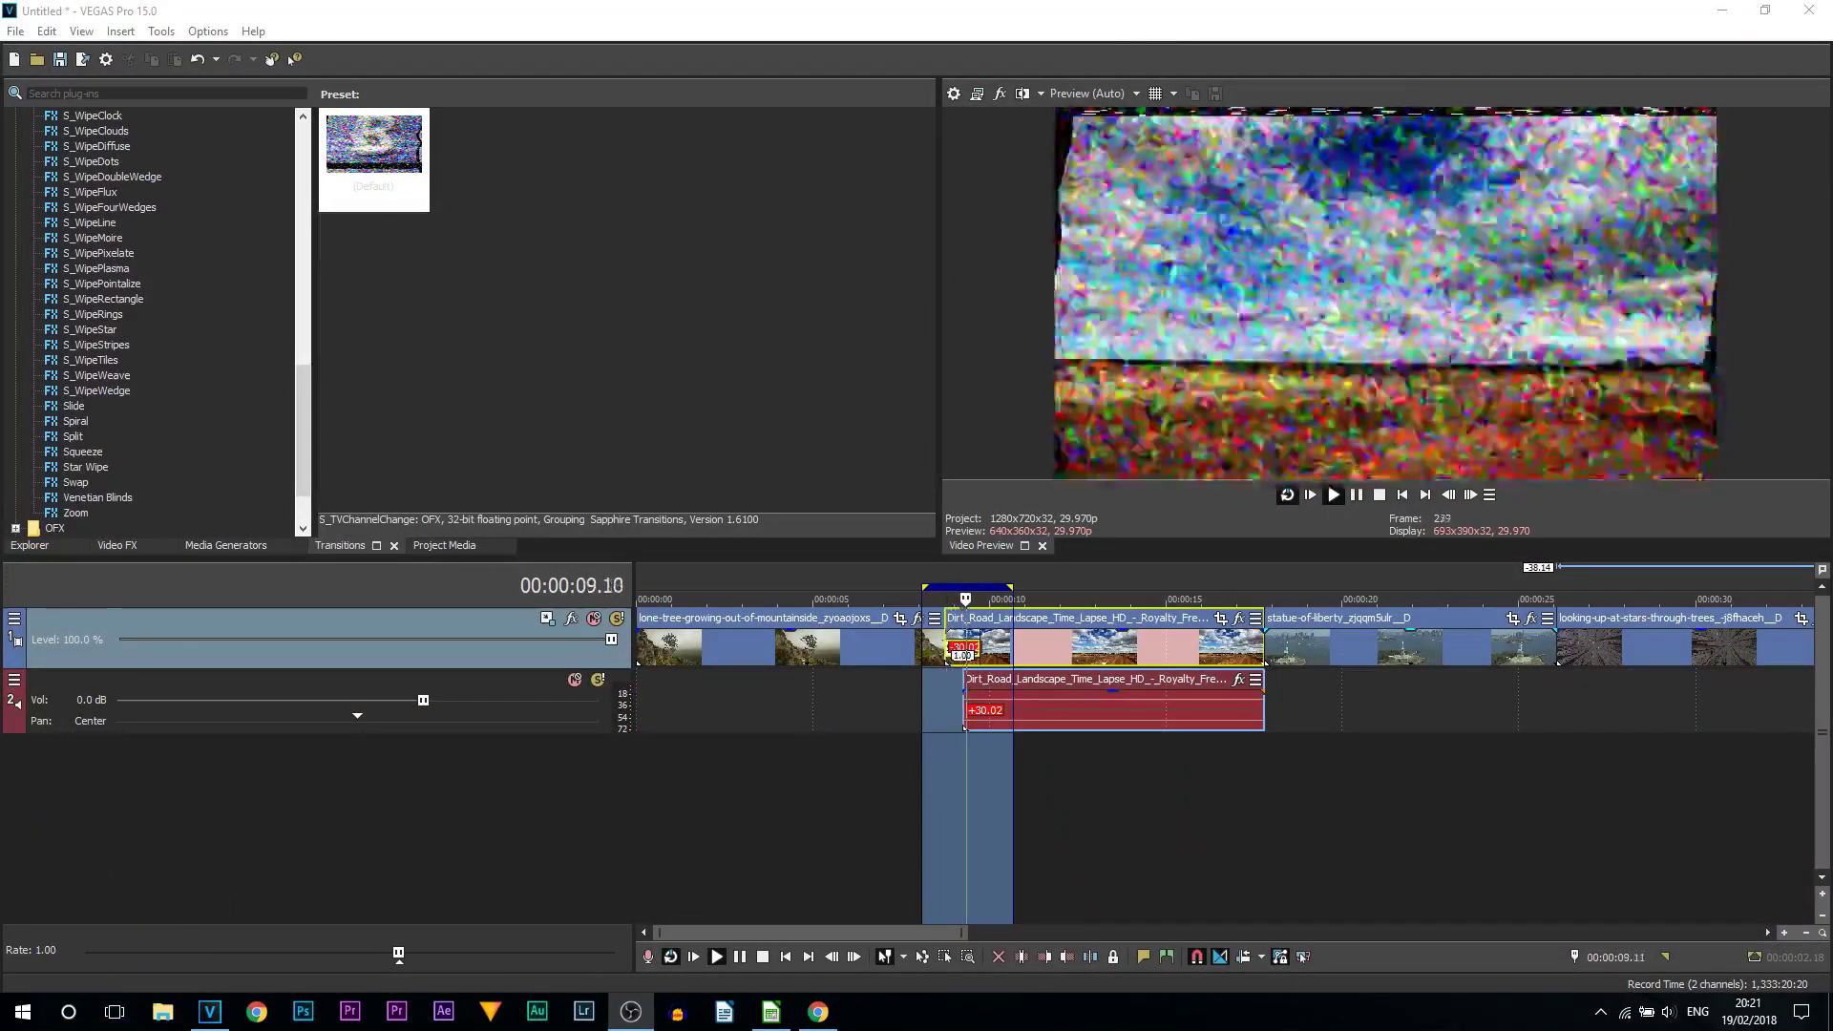
# Find the S_TVChannelChange transition and play back its effect between the lone-tree and dirt-road clips.
pyautogui.press('Return')
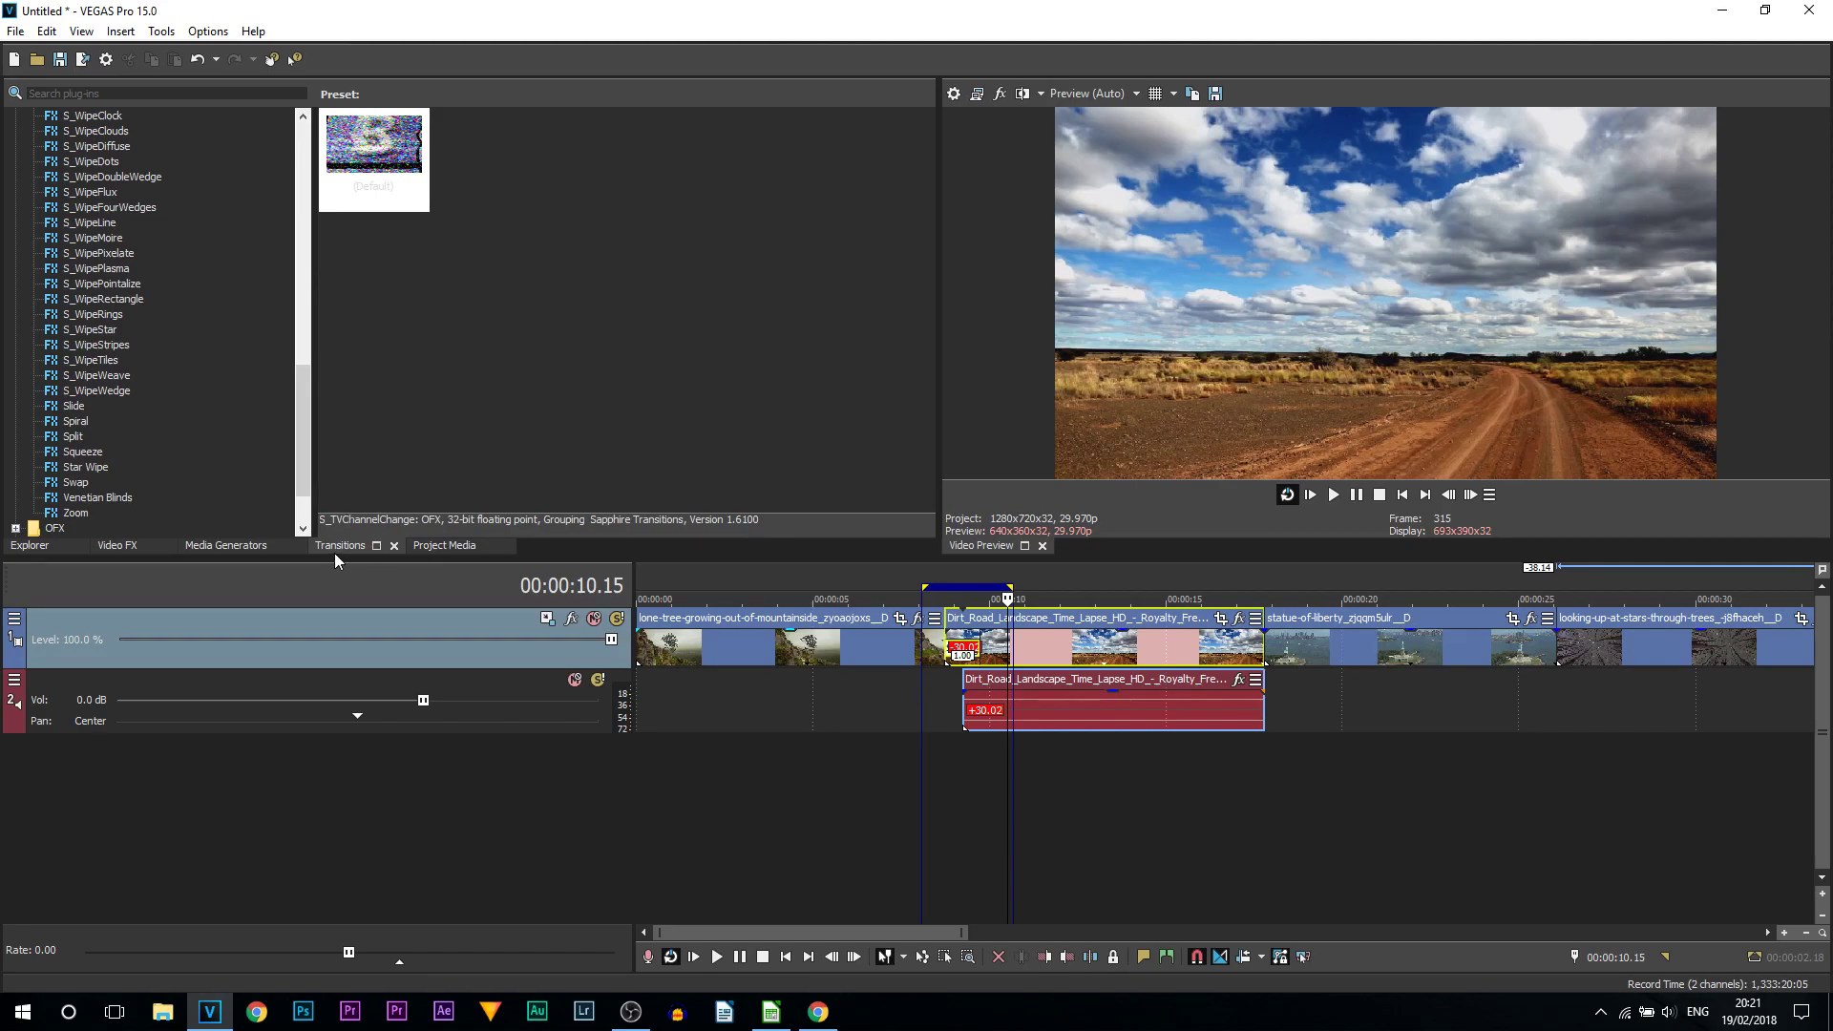
pyautogui.scroll(8, 80, 352)
pyautogui.scroll(-3, 90, 286)
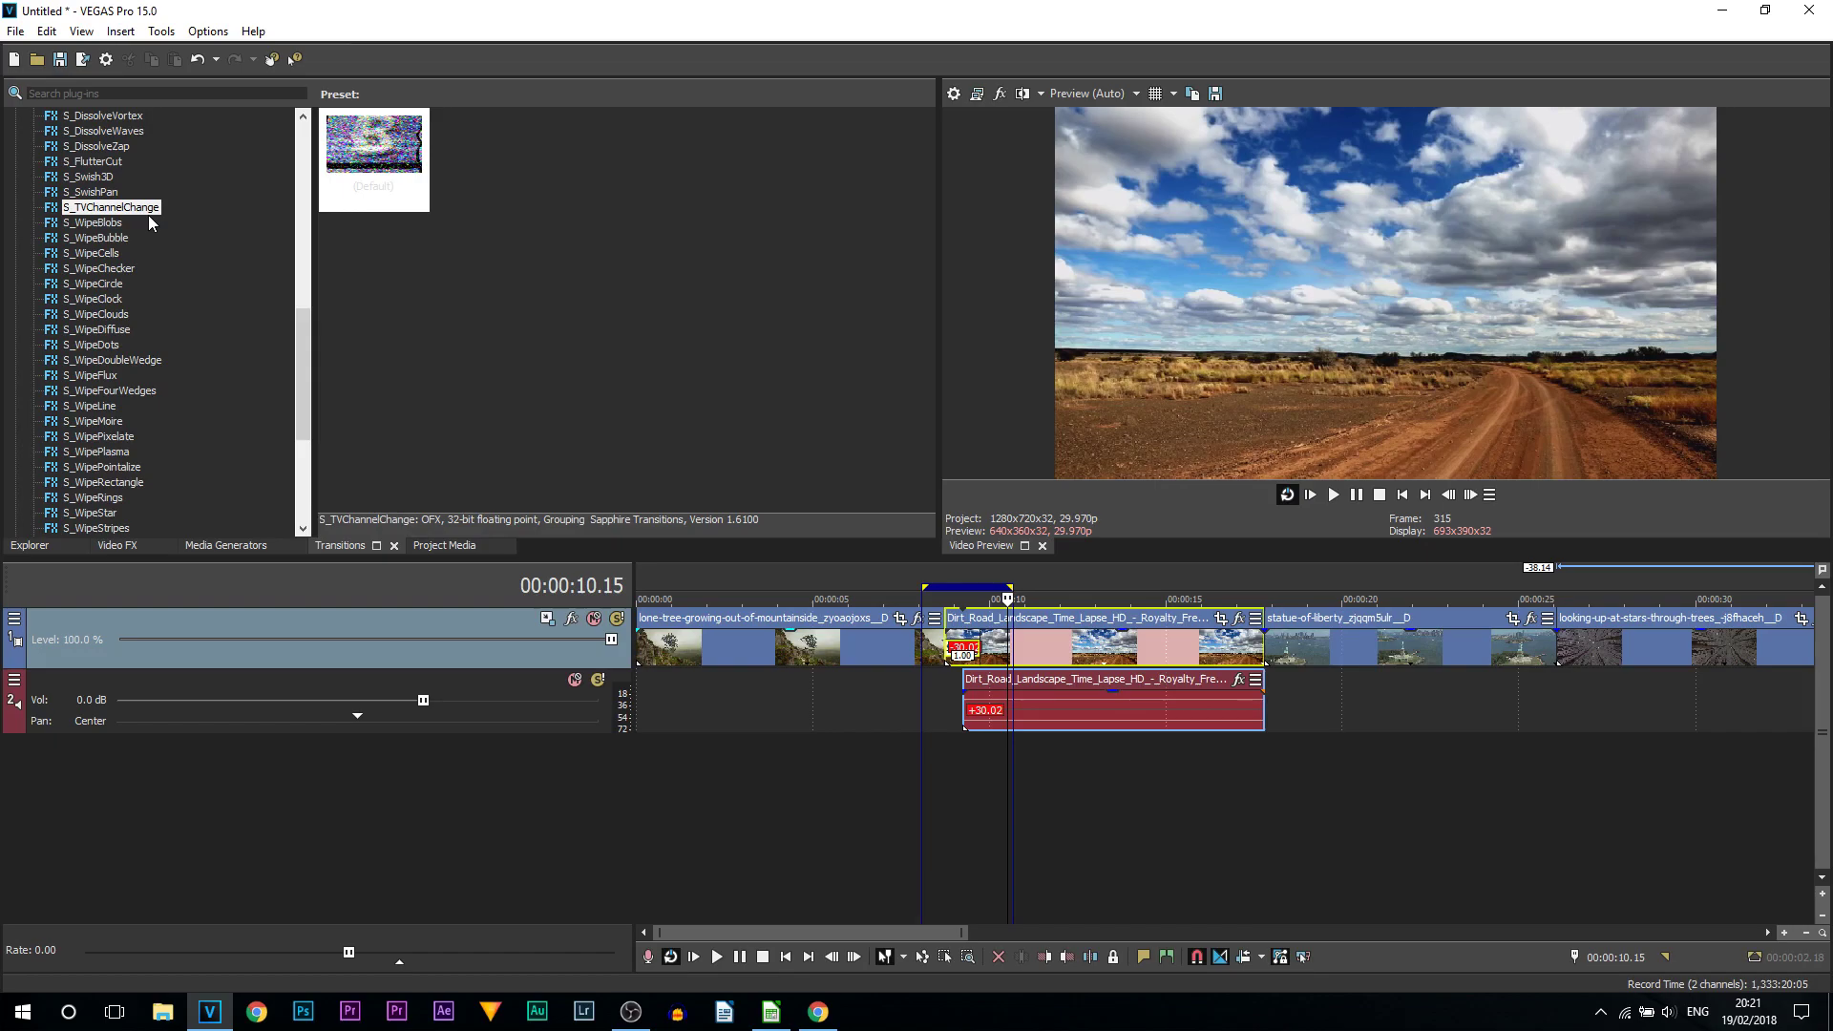
pyautogui.click(420, 174)
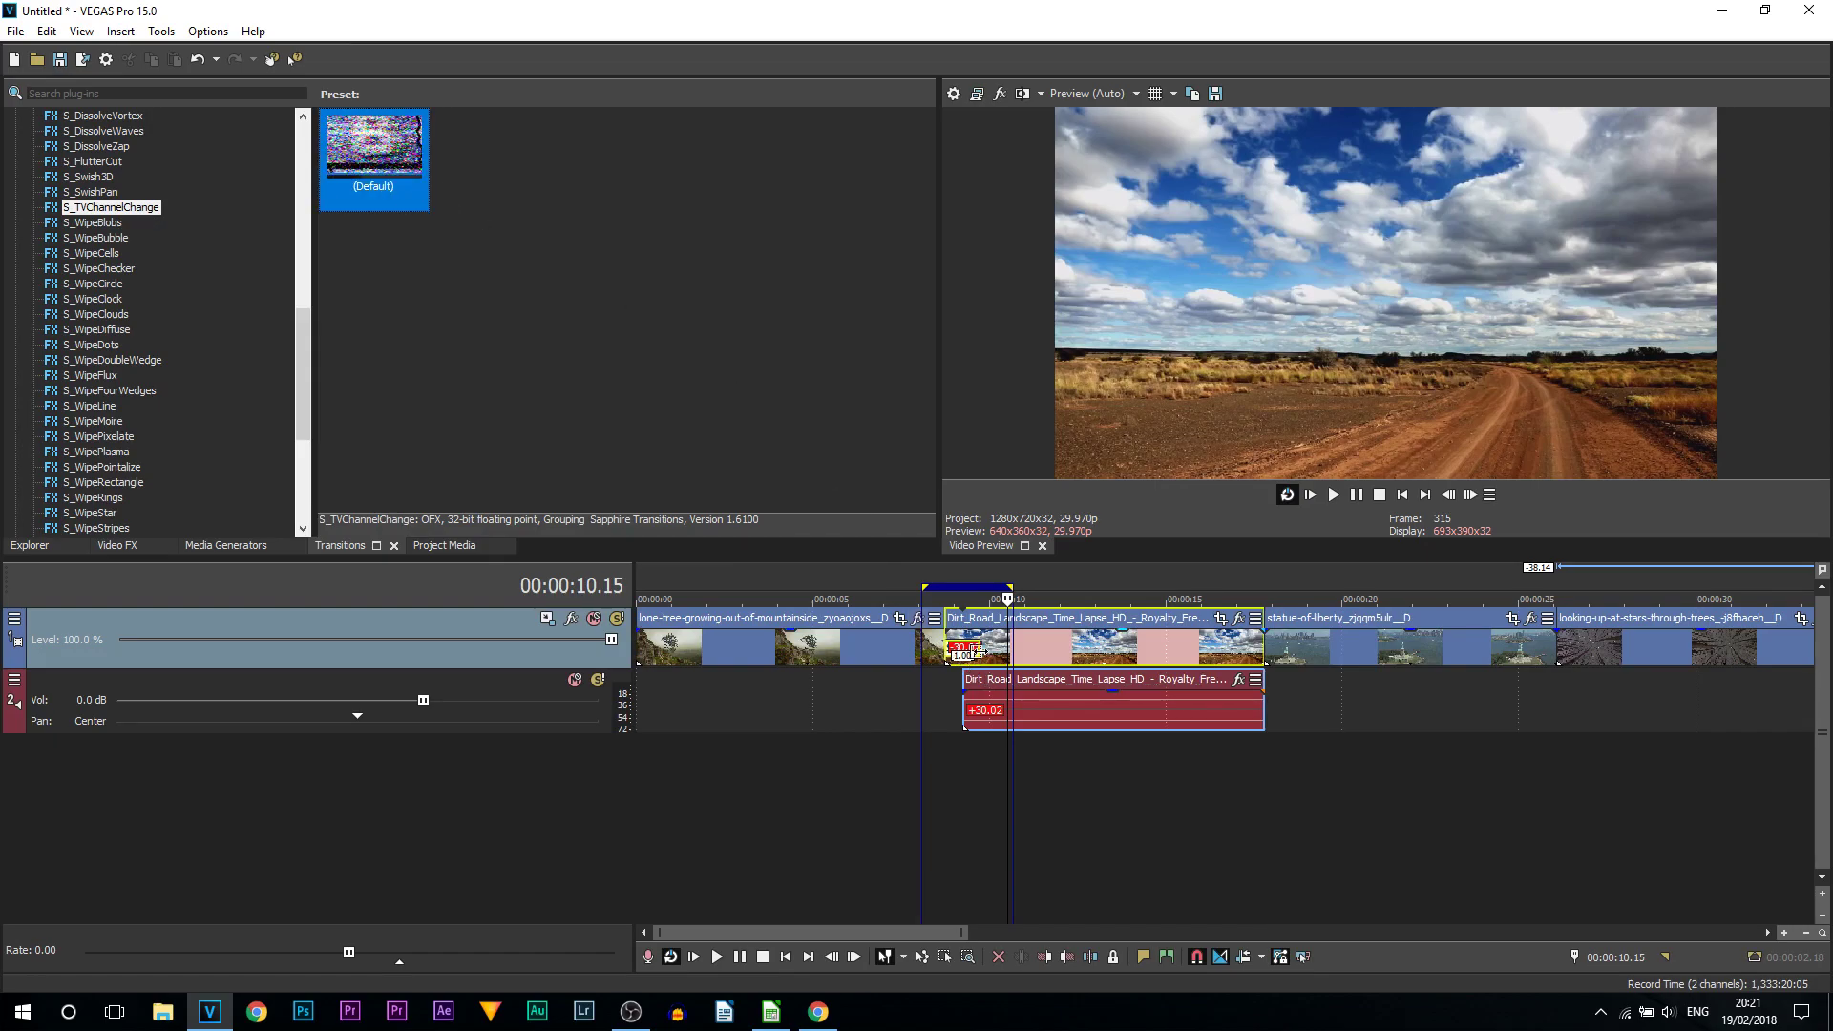
pyautogui.click(931, 645)
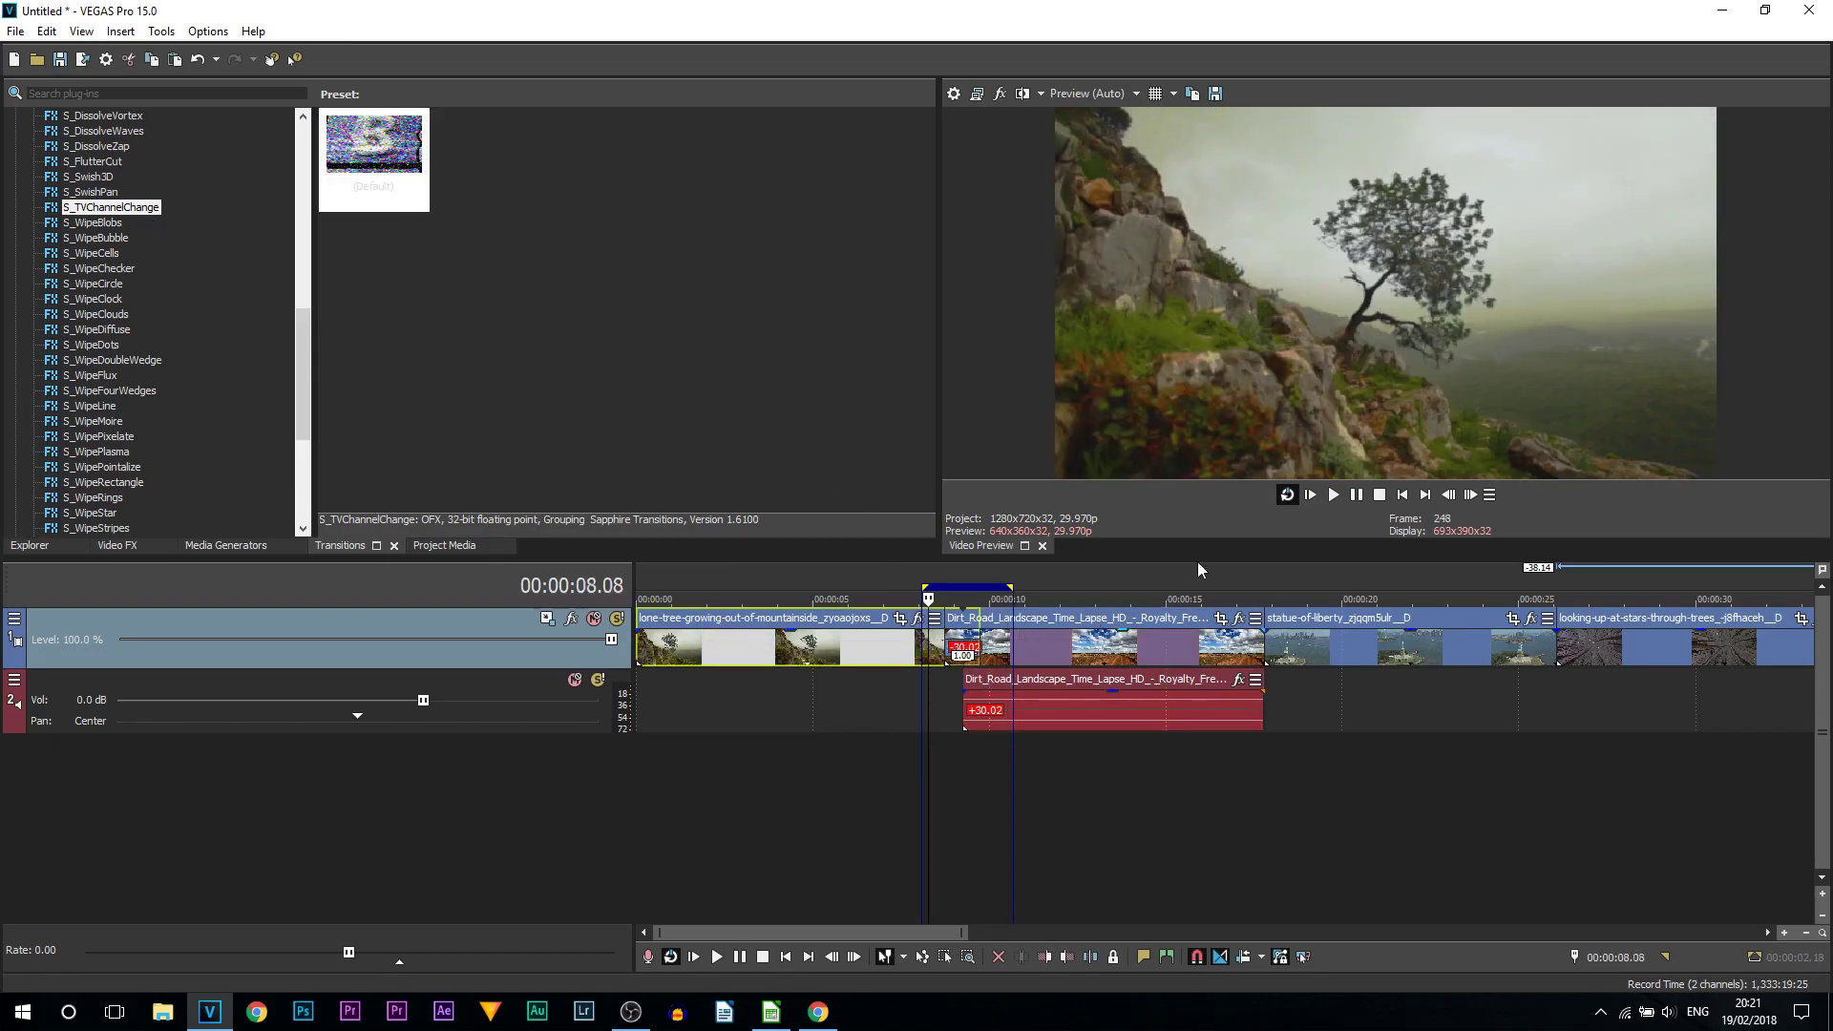
pyautogui.click(1337, 495)
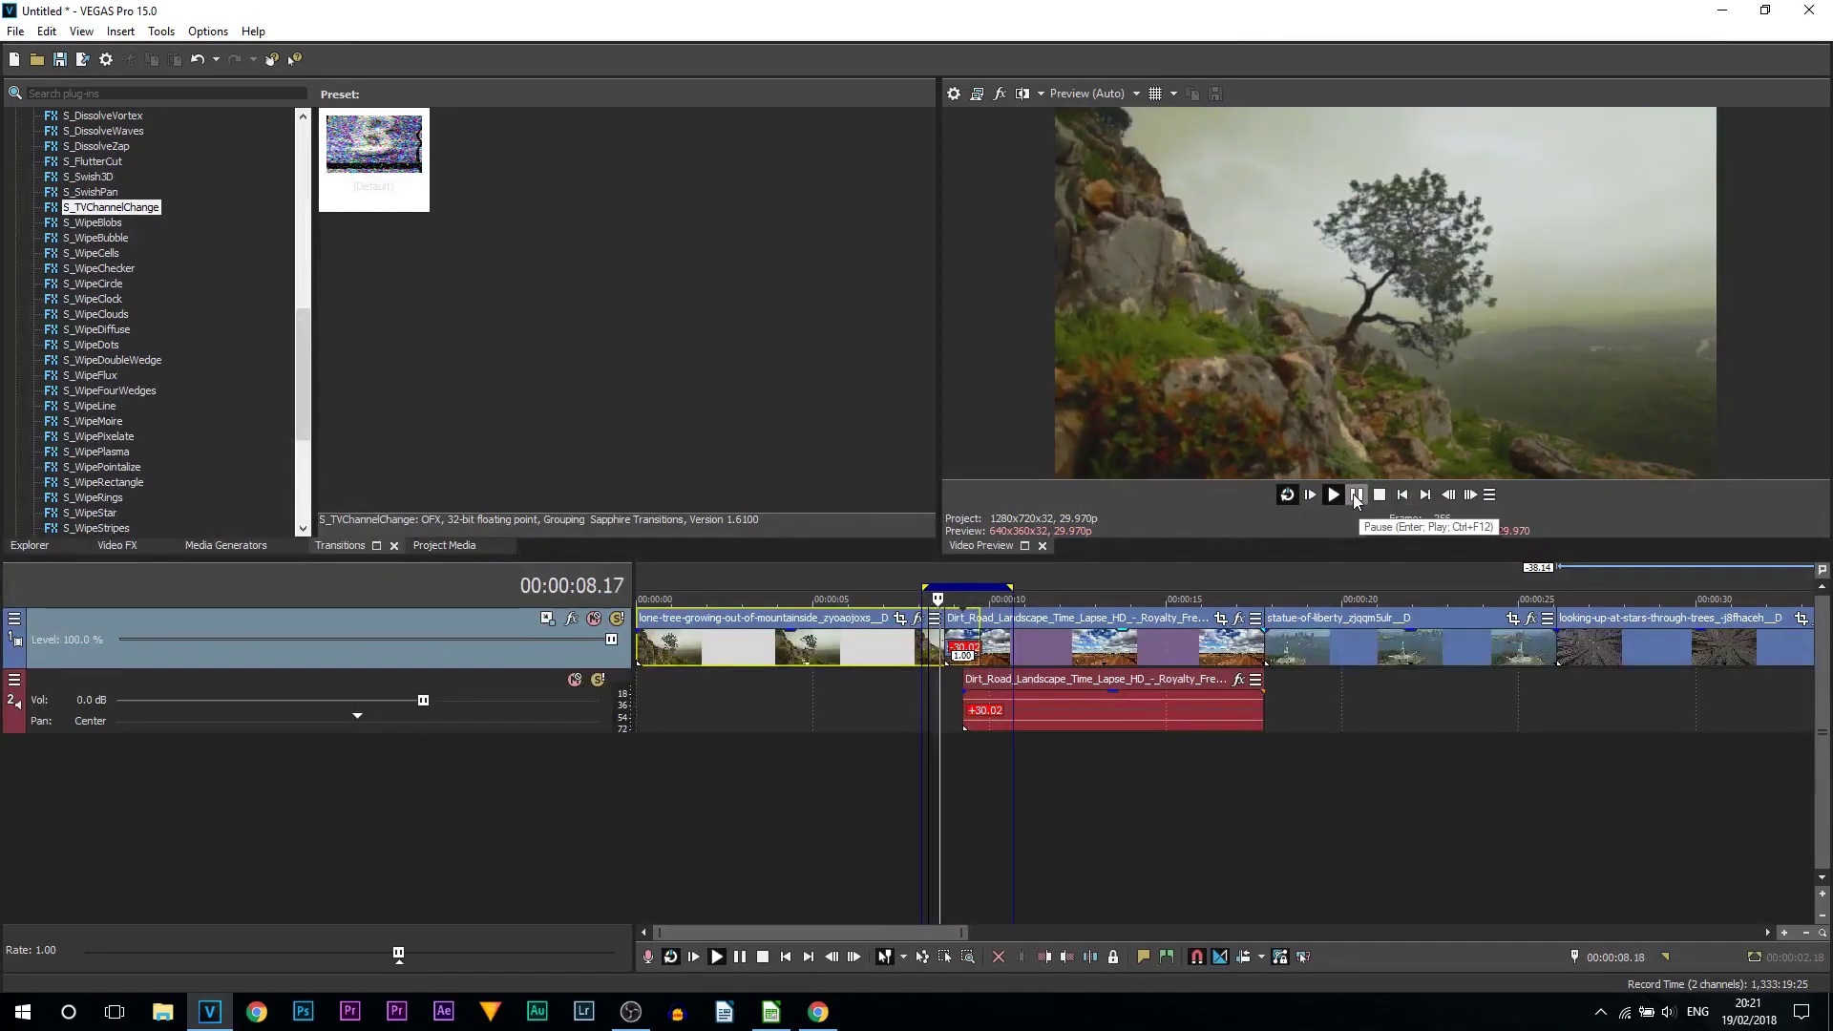
pyautogui.click(1357, 495)
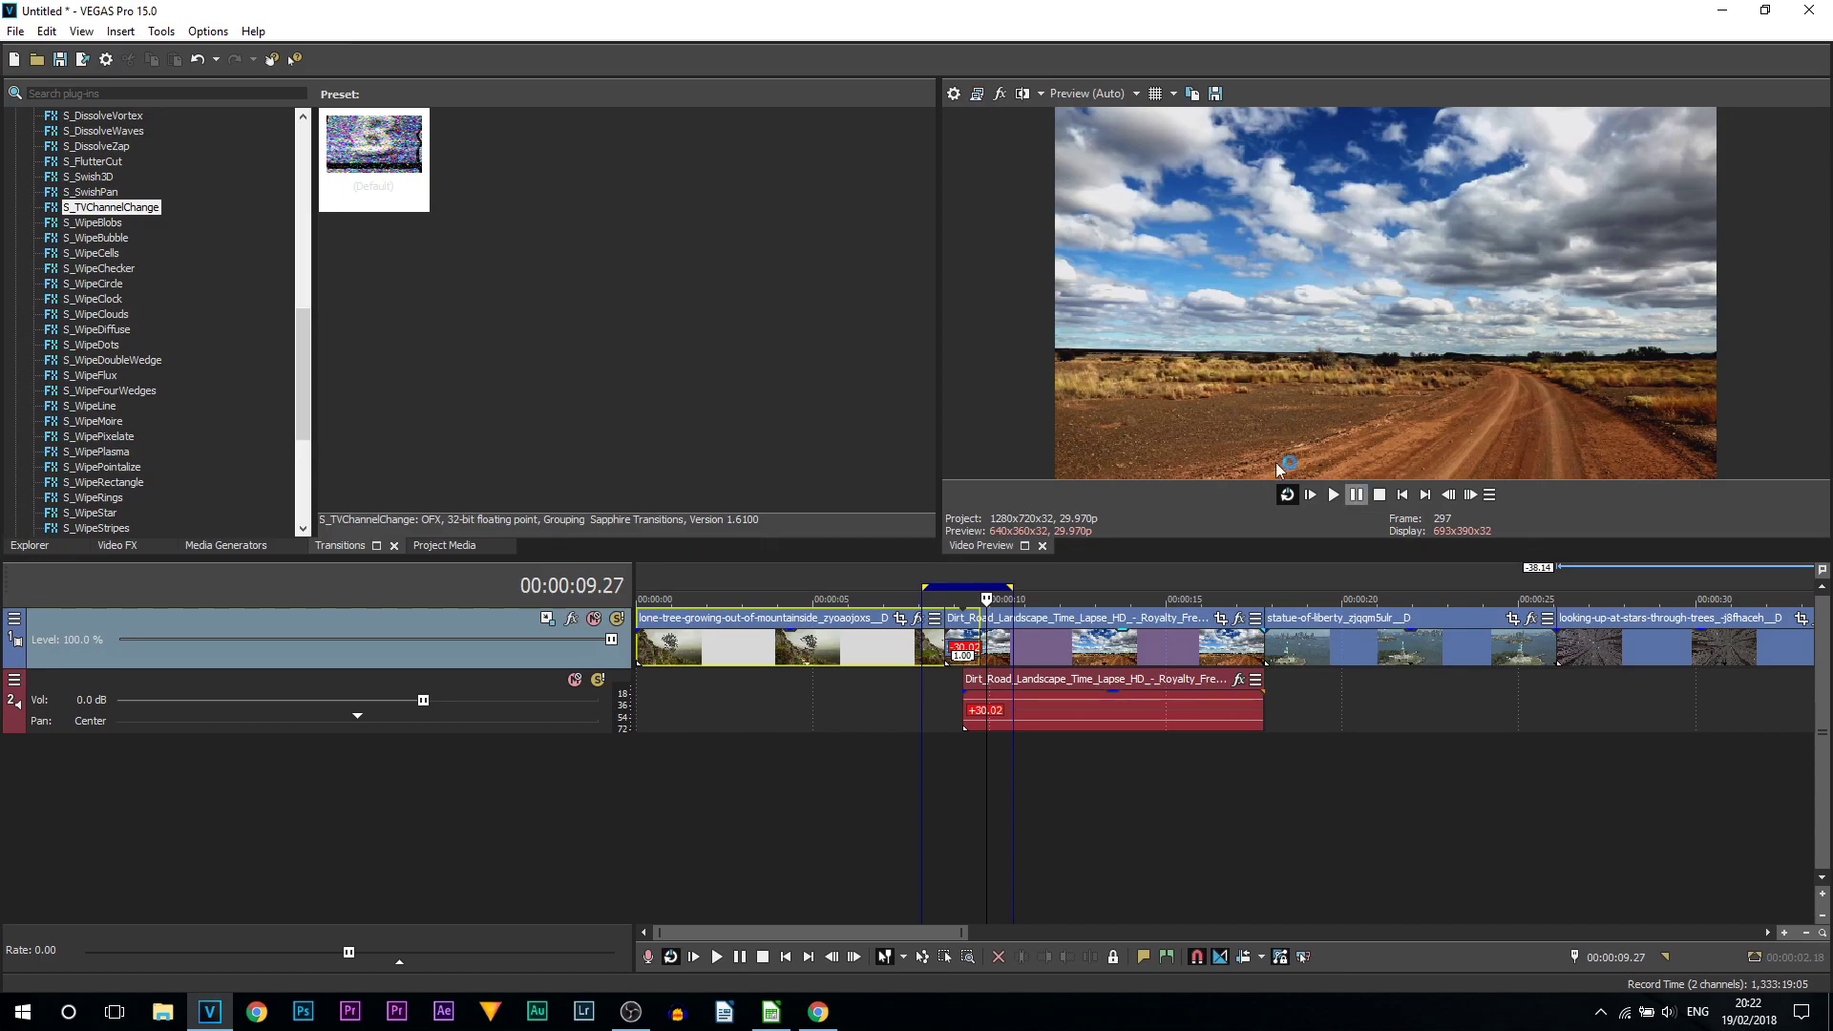
# Apply the default S_TVChannelChange transition to the start of the statue-of-liberty clip and look over its settings.
pyautogui.moveTo(374, 153); pyautogui.dragTo(1272, 646)
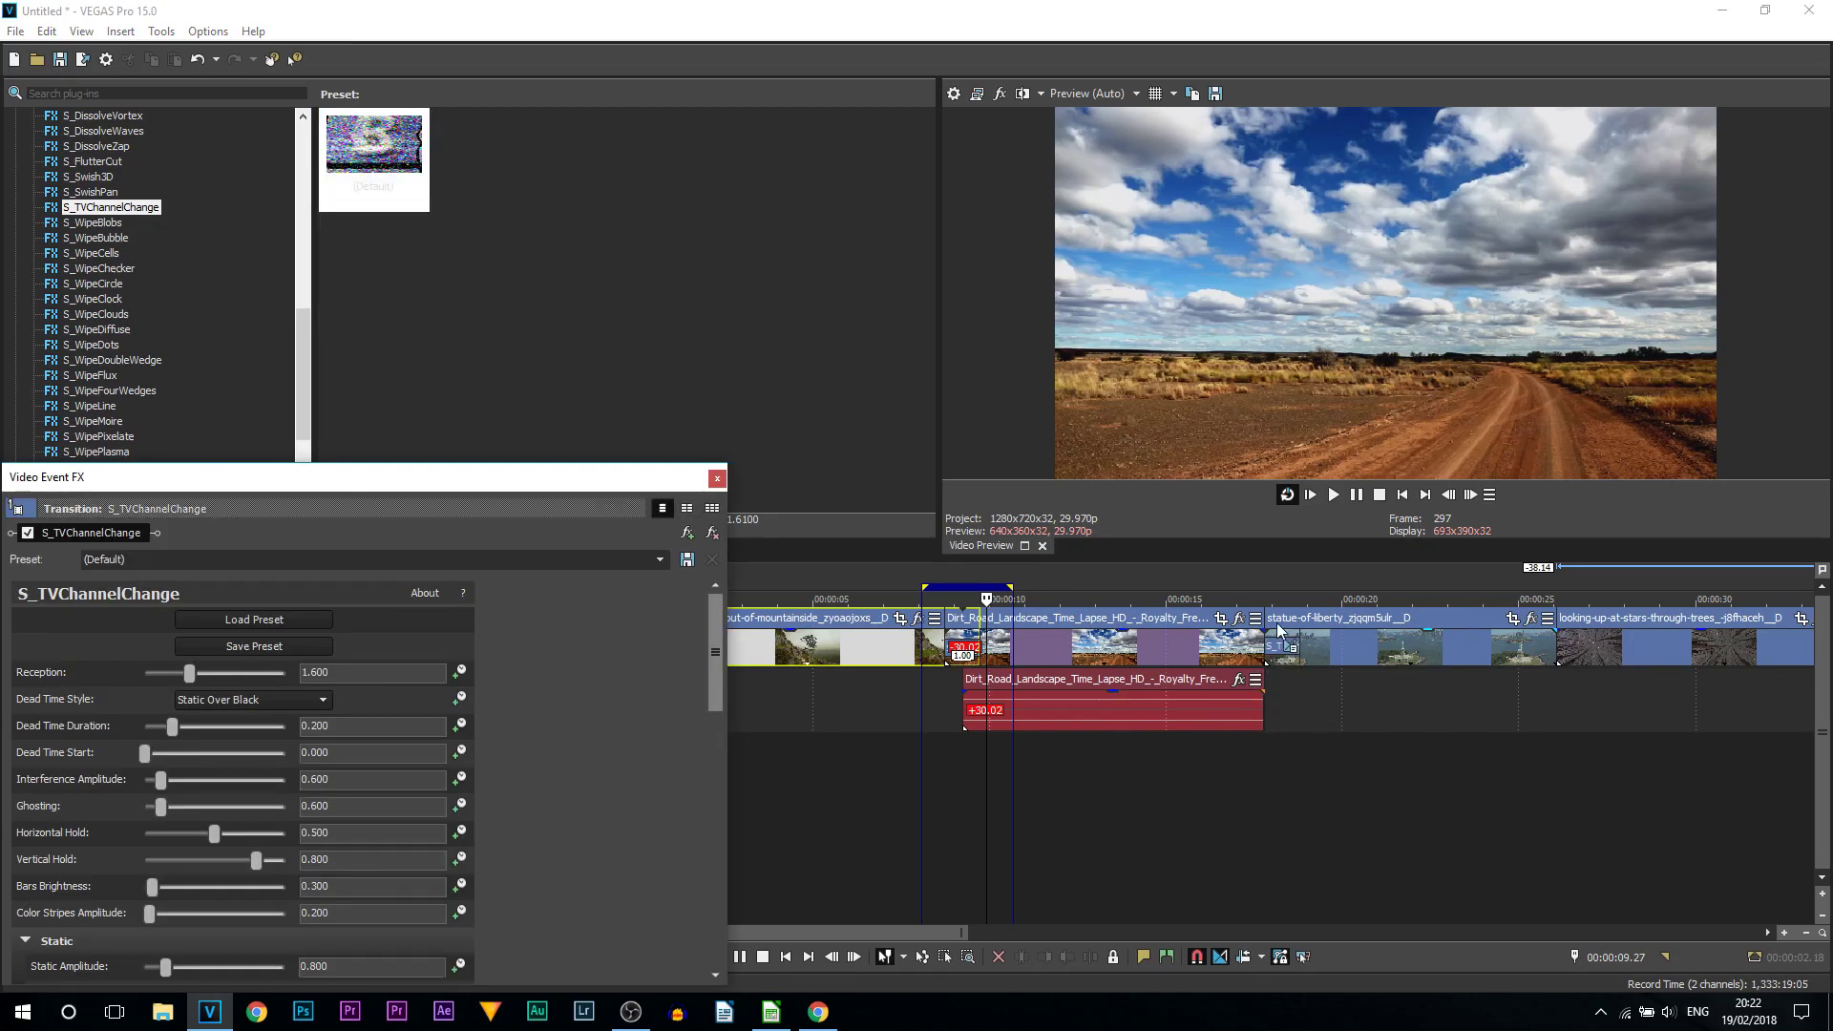
pyautogui.moveTo(344, 488); pyautogui.dragTo(468, 295)
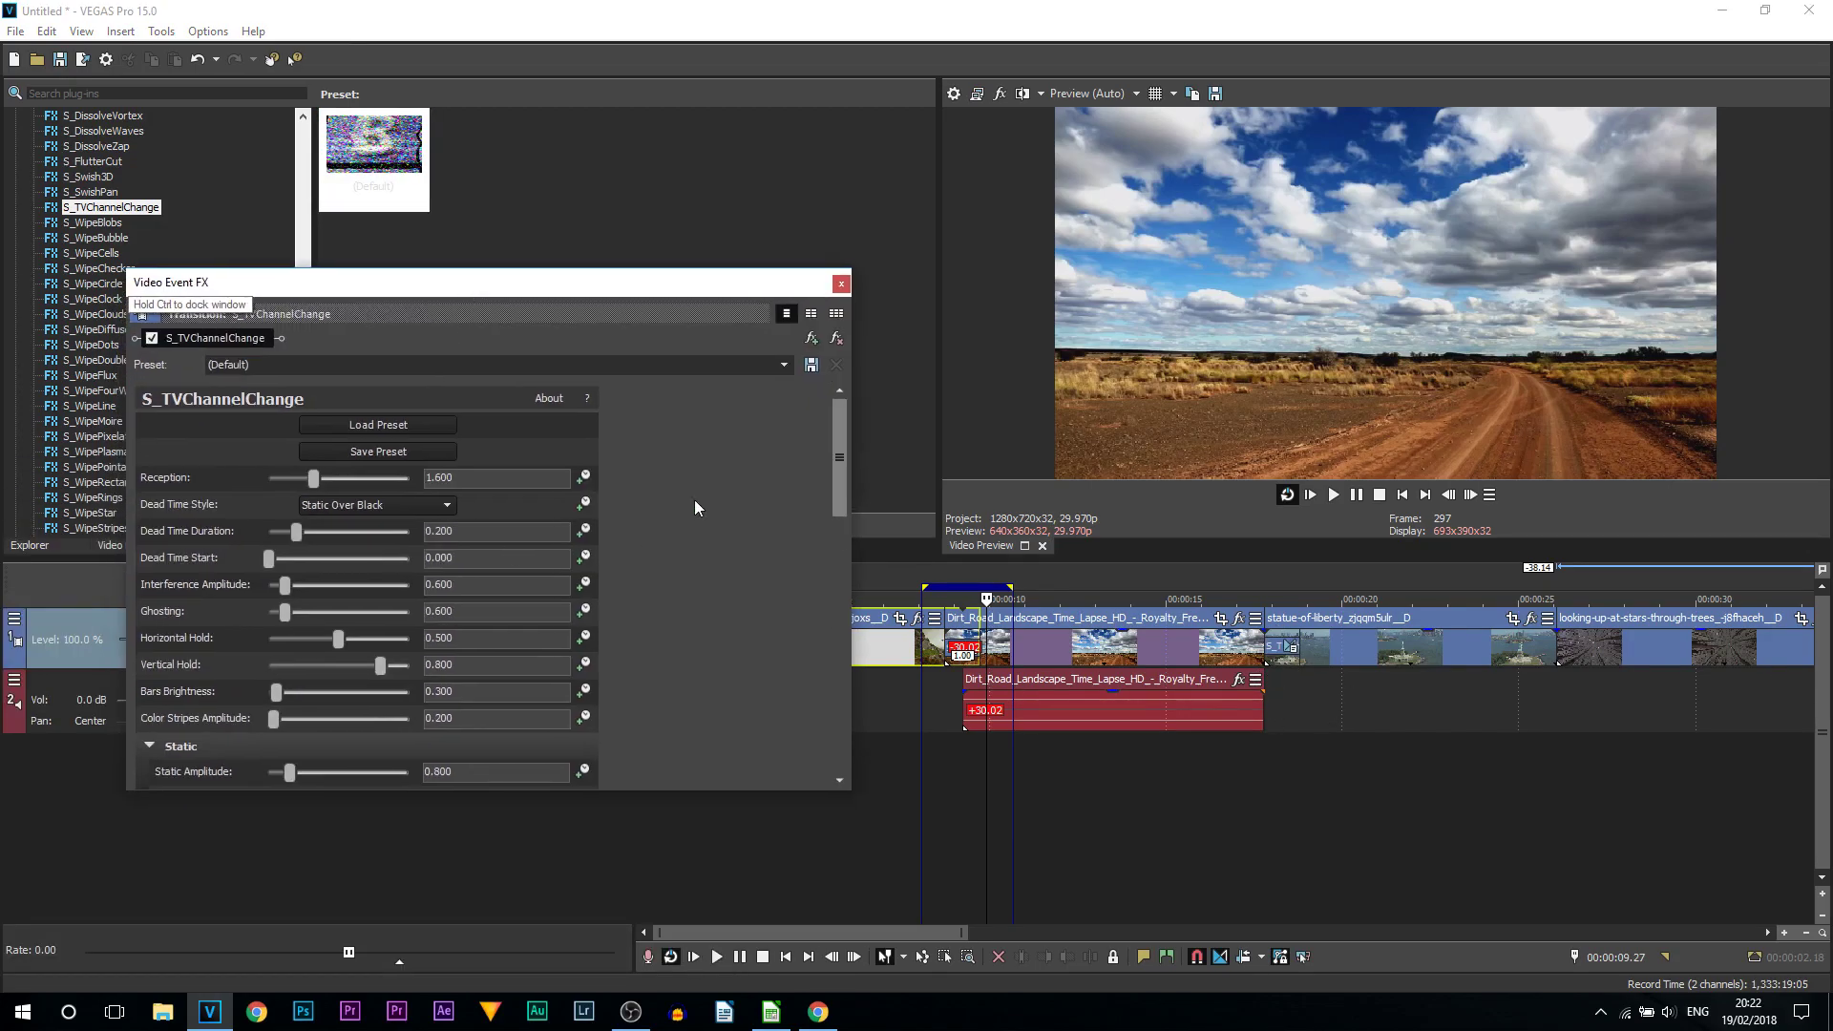
pyautogui.moveTo(839, 453)
pyautogui.mouseDown()
pyautogui.moveTo(781, 636)
pyautogui.moveTo(787, 771)
pyautogui.moveTo(775, 655)
pyautogui.moveTo(844, 441)
pyautogui.mouseUp()
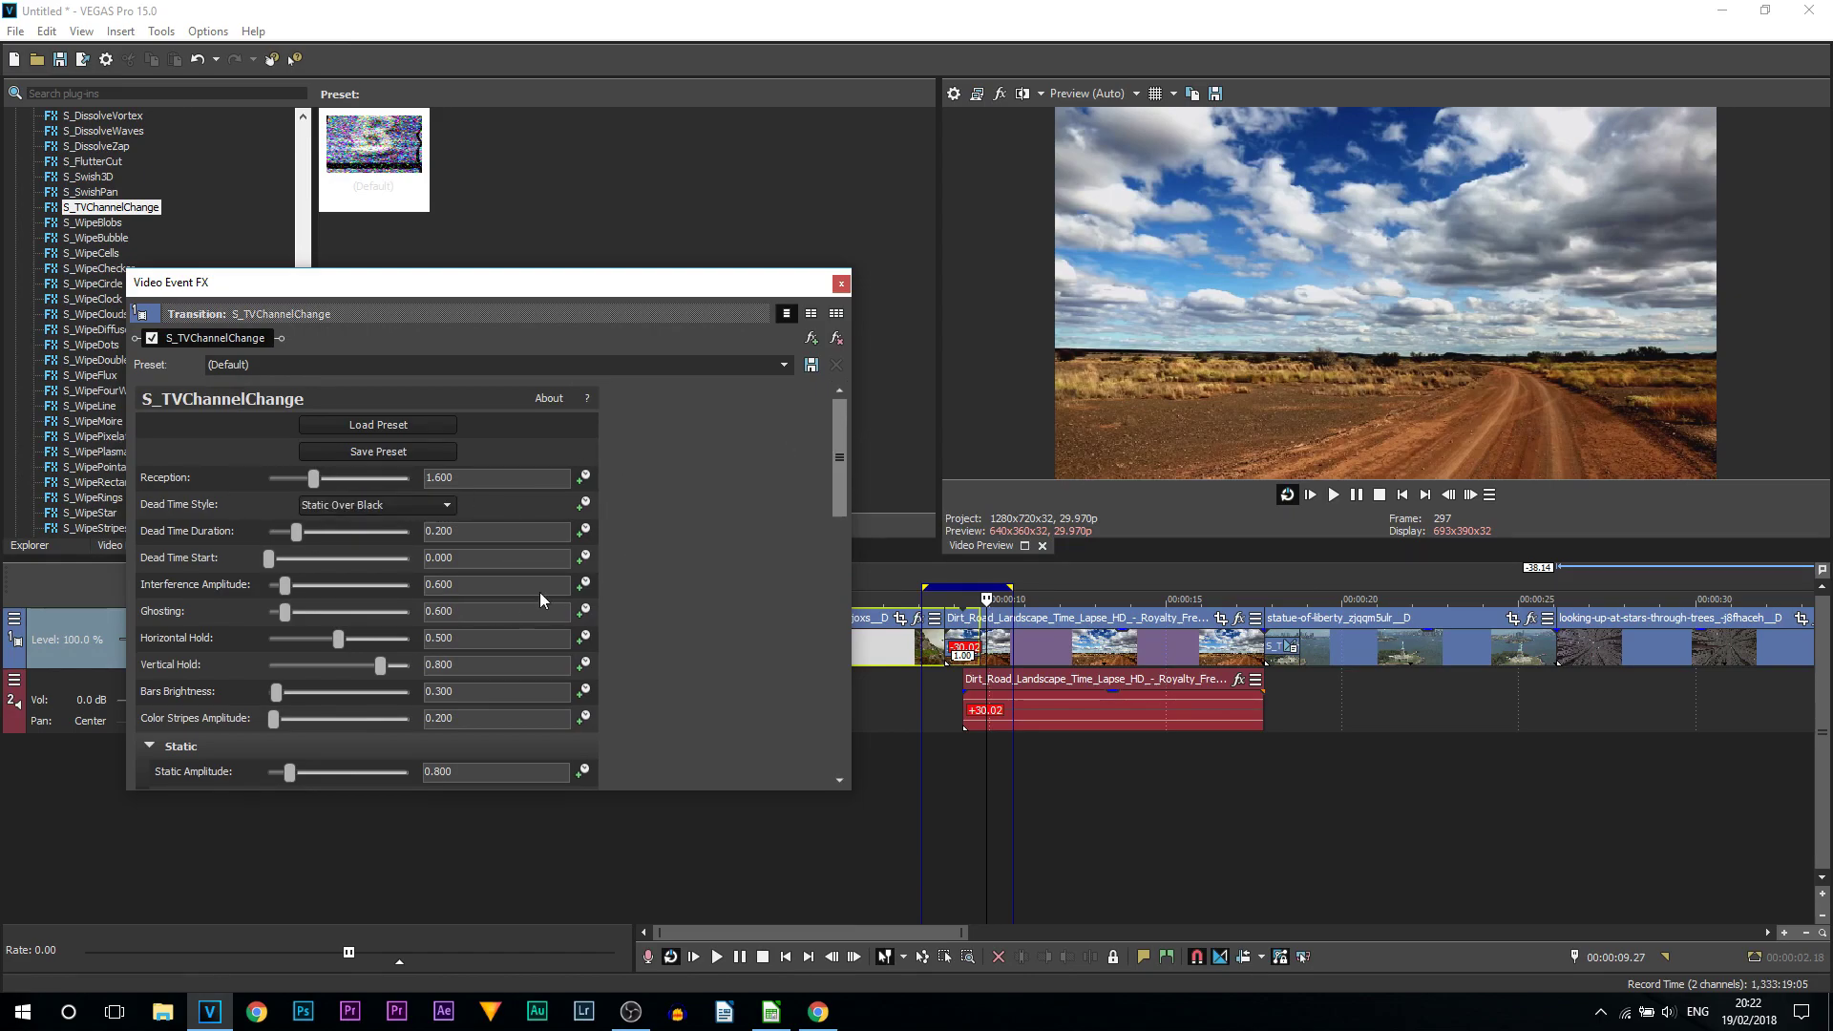
pyautogui.click(841, 284)
# Remove the overlap and transition between the lone-tree and dirt-road clips, and turn off loop playback.
pyautogui.click(970, 652)
pyautogui.click(841, 284)
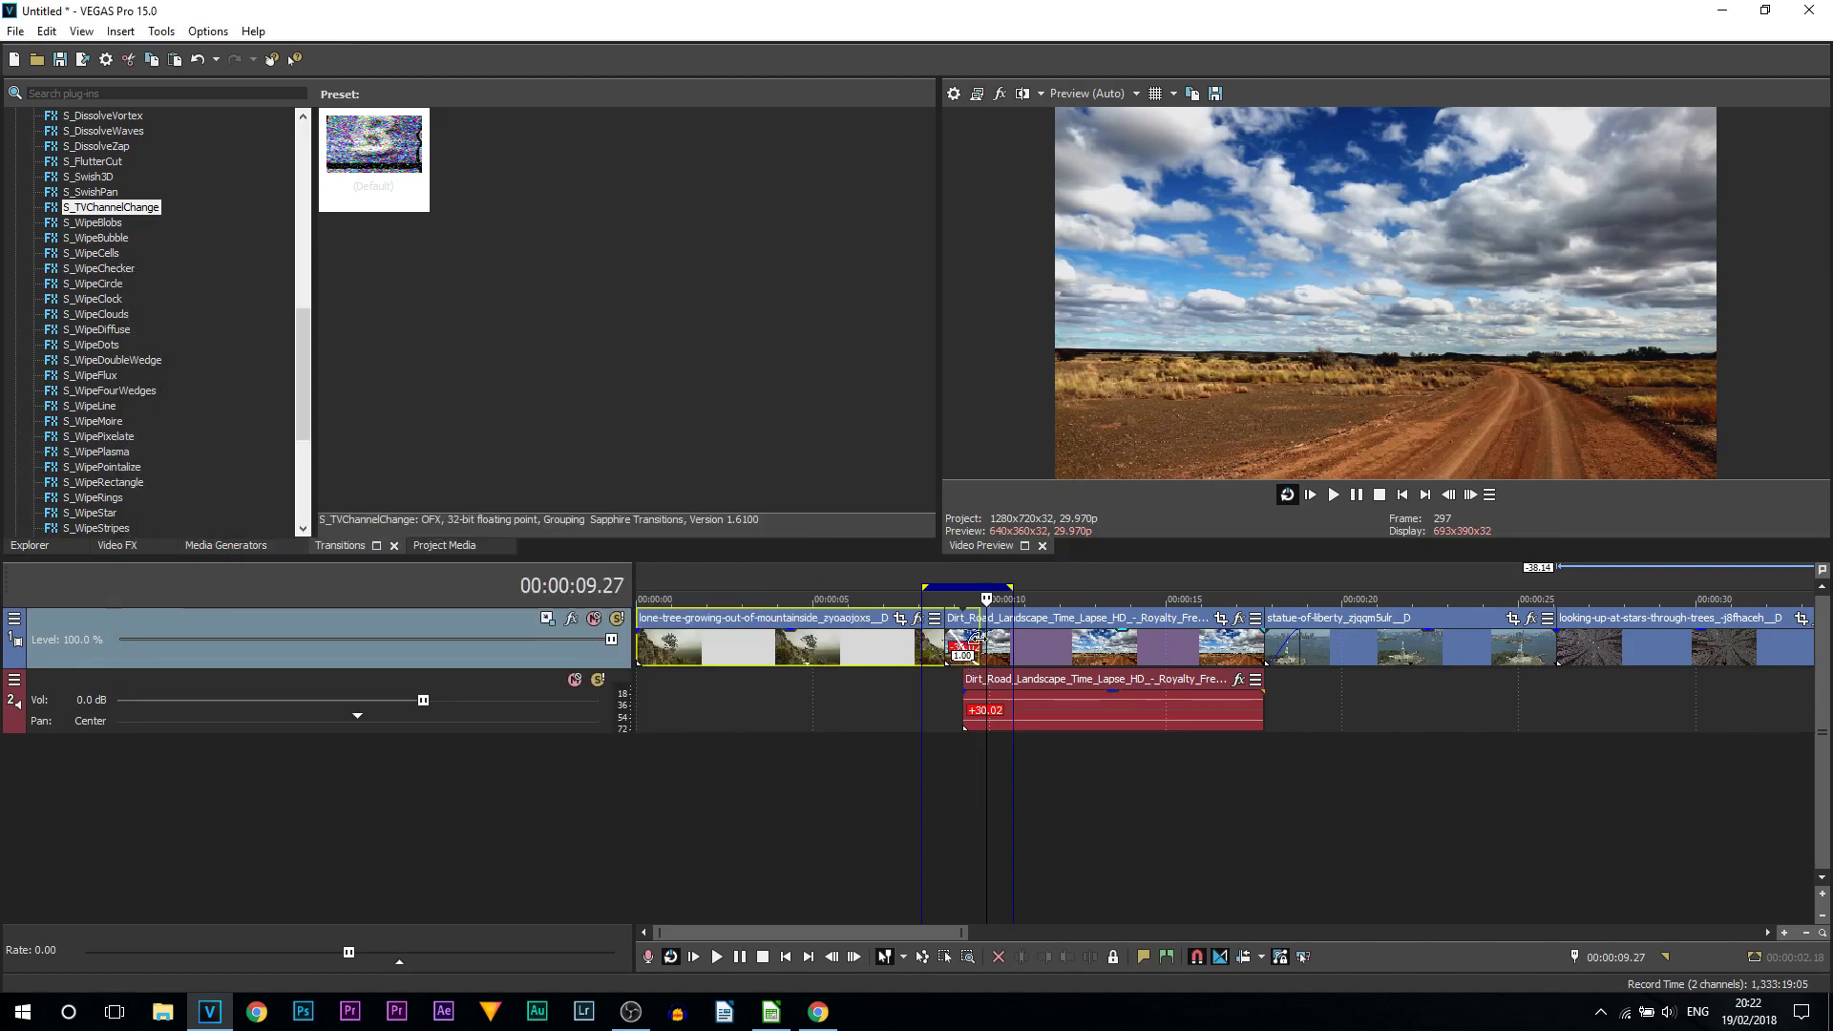
pyautogui.moveTo(972, 618); pyautogui.dragTo(961, 654)
pyautogui.click(1287, 497)
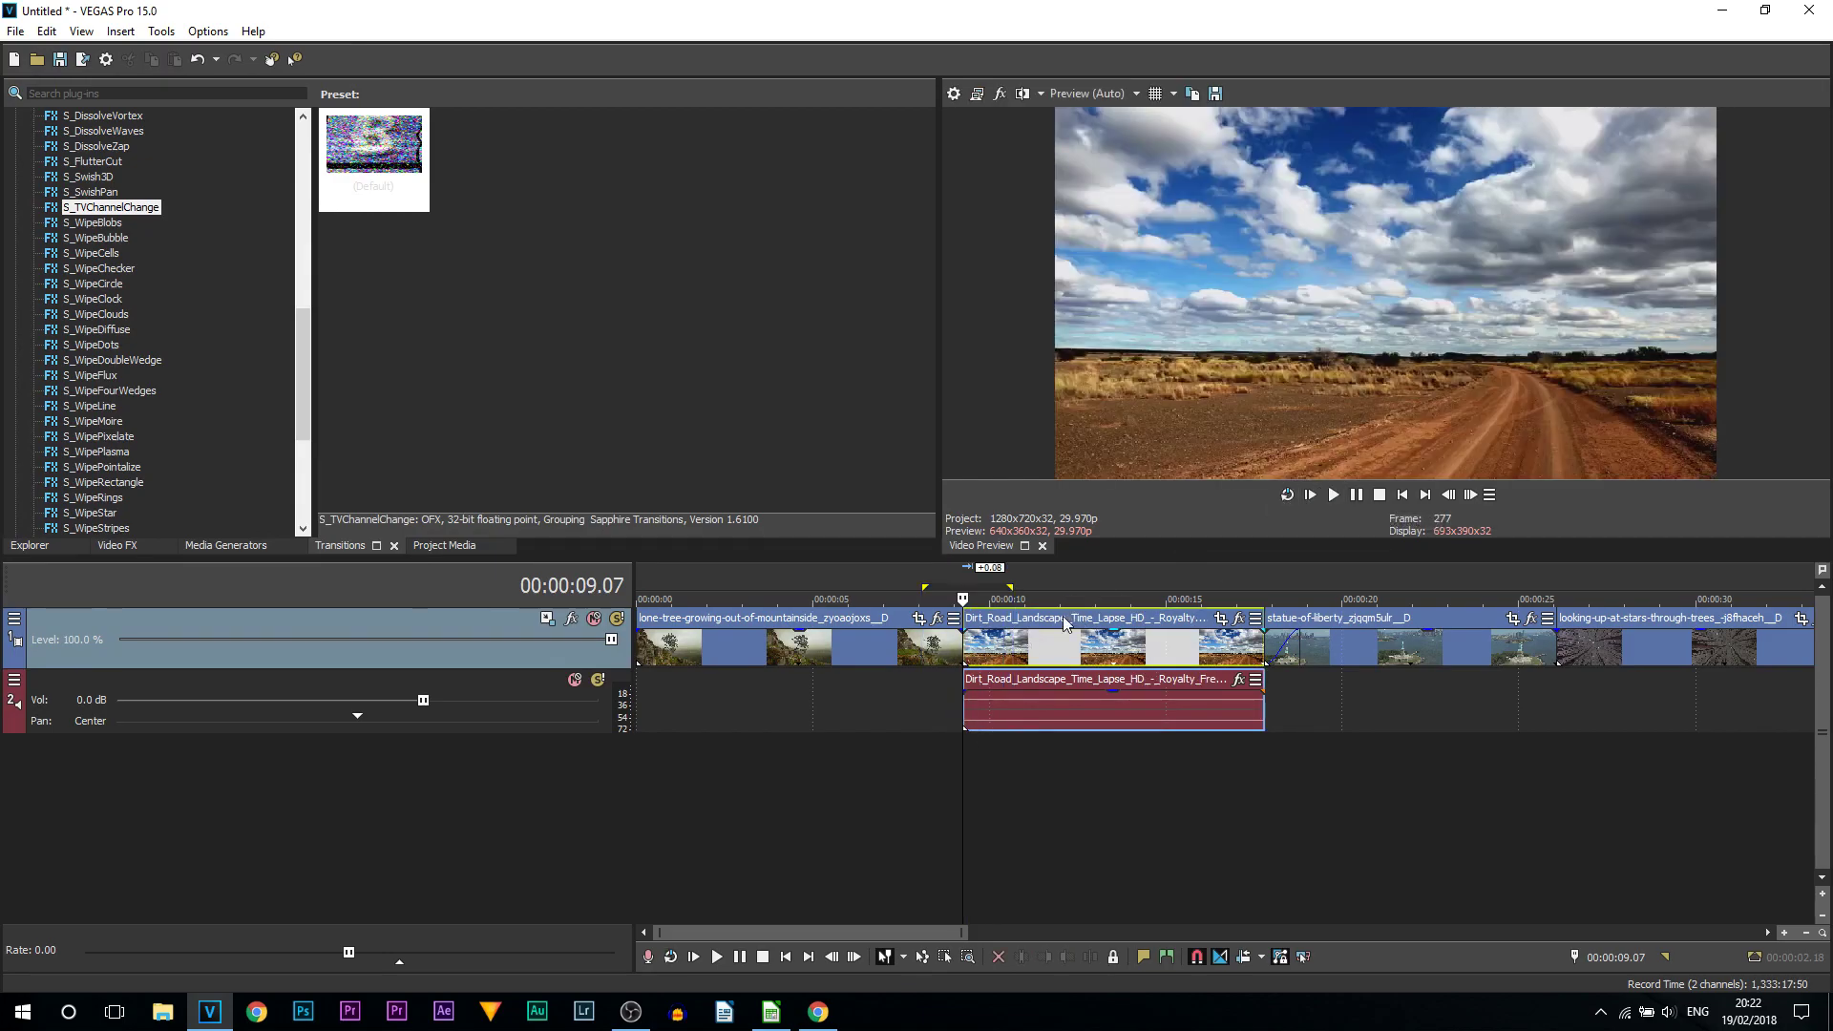
# Split the lone-tree clip at 00:00:08.07, one second before the cut to the dirt-road clip.
pyautogui.scroll(3, 1016, 680)
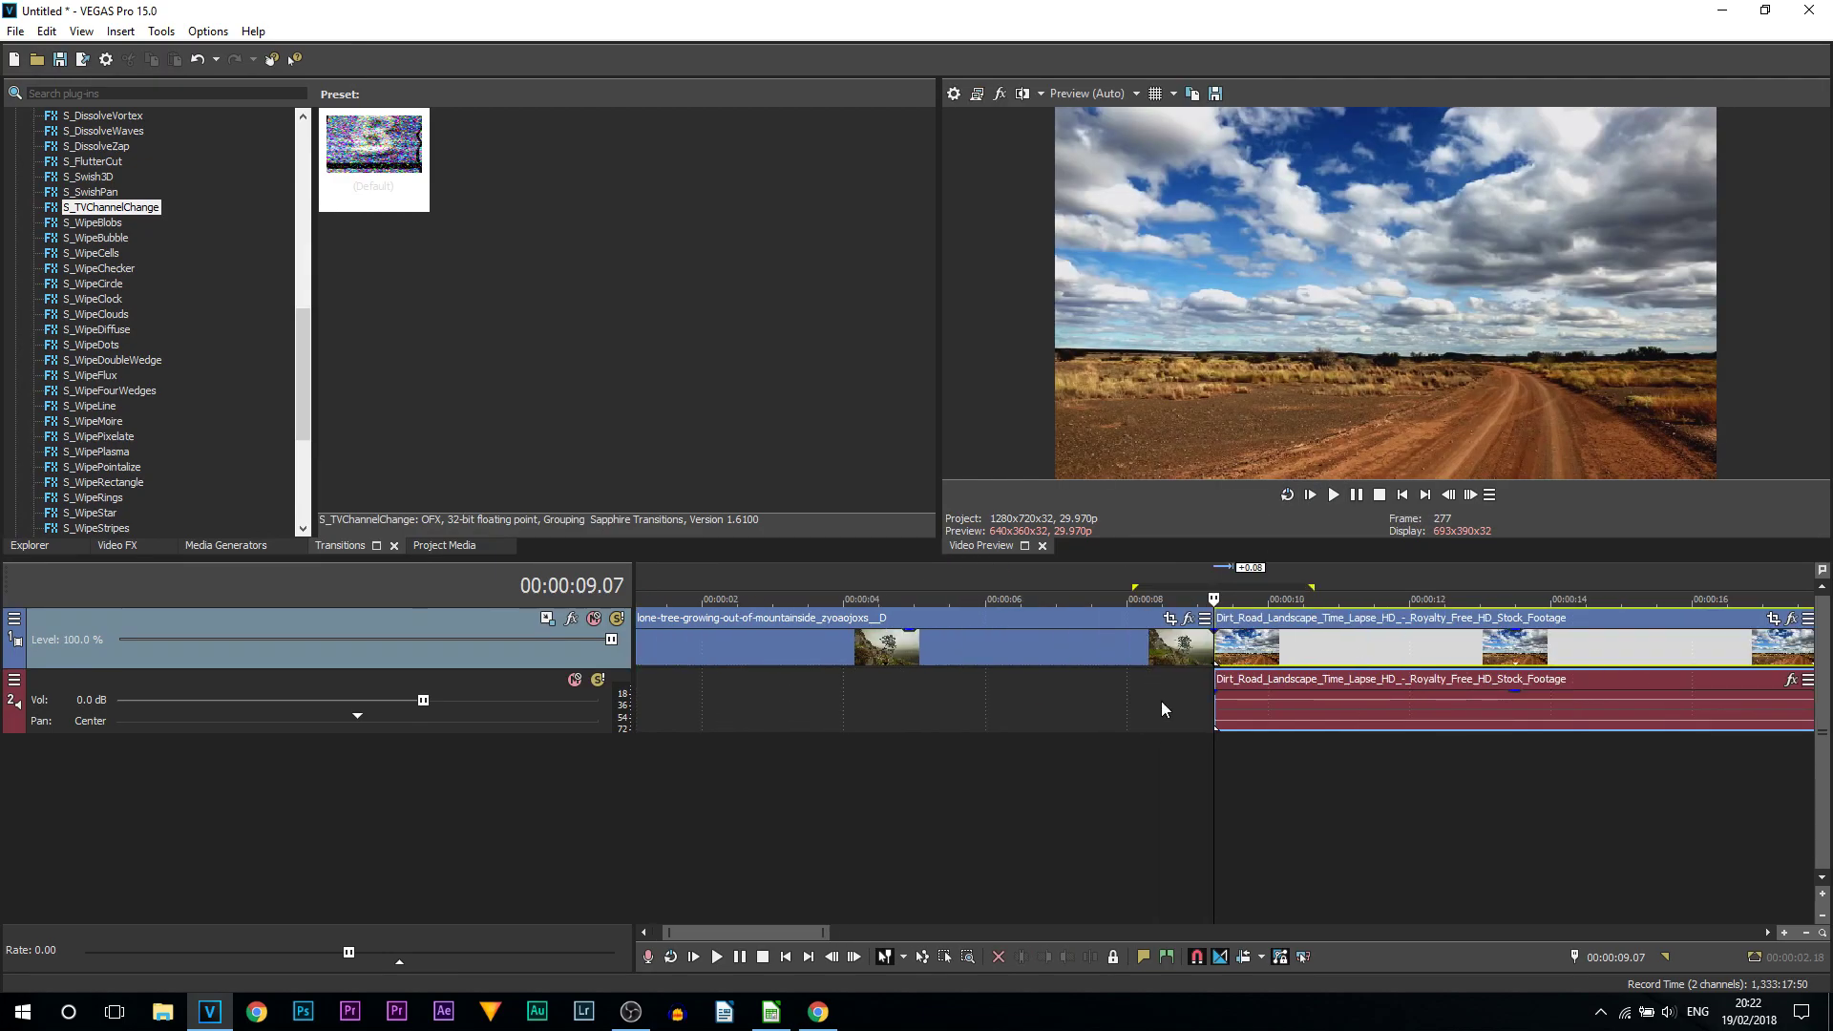
pyautogui.click(1209, 652)
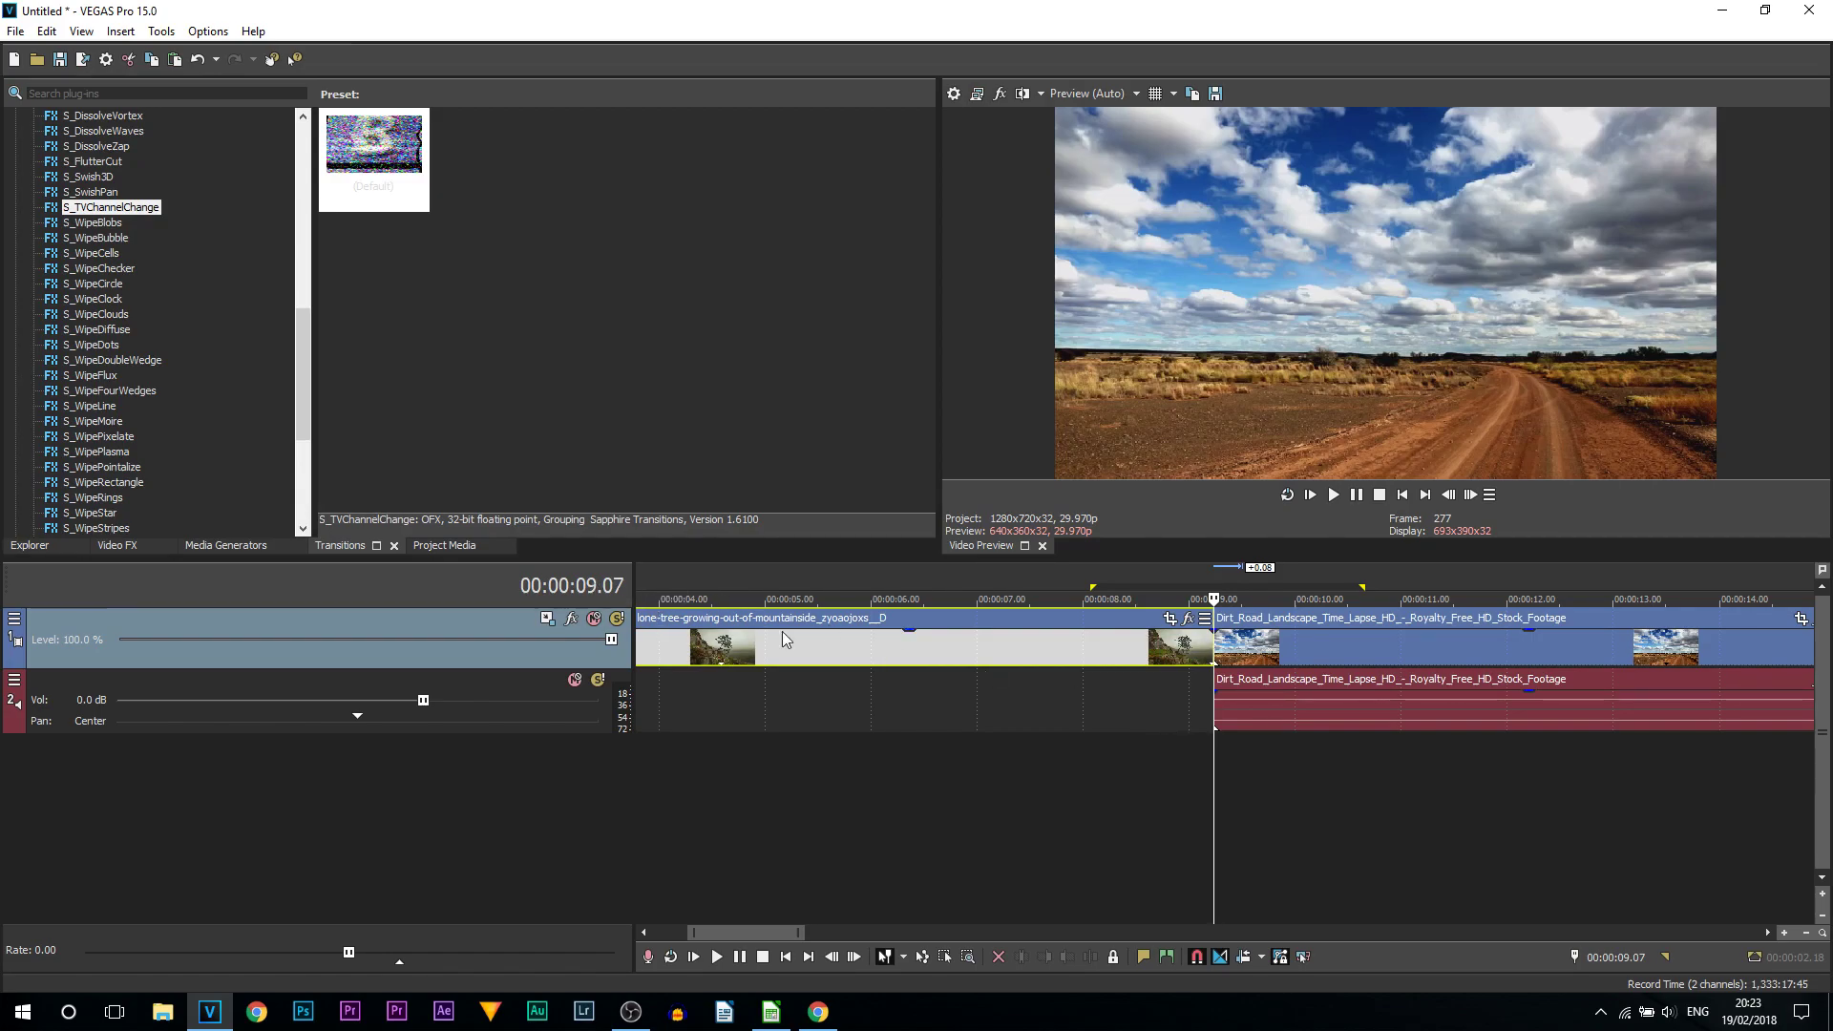
pyautogui.click(1112, 702)
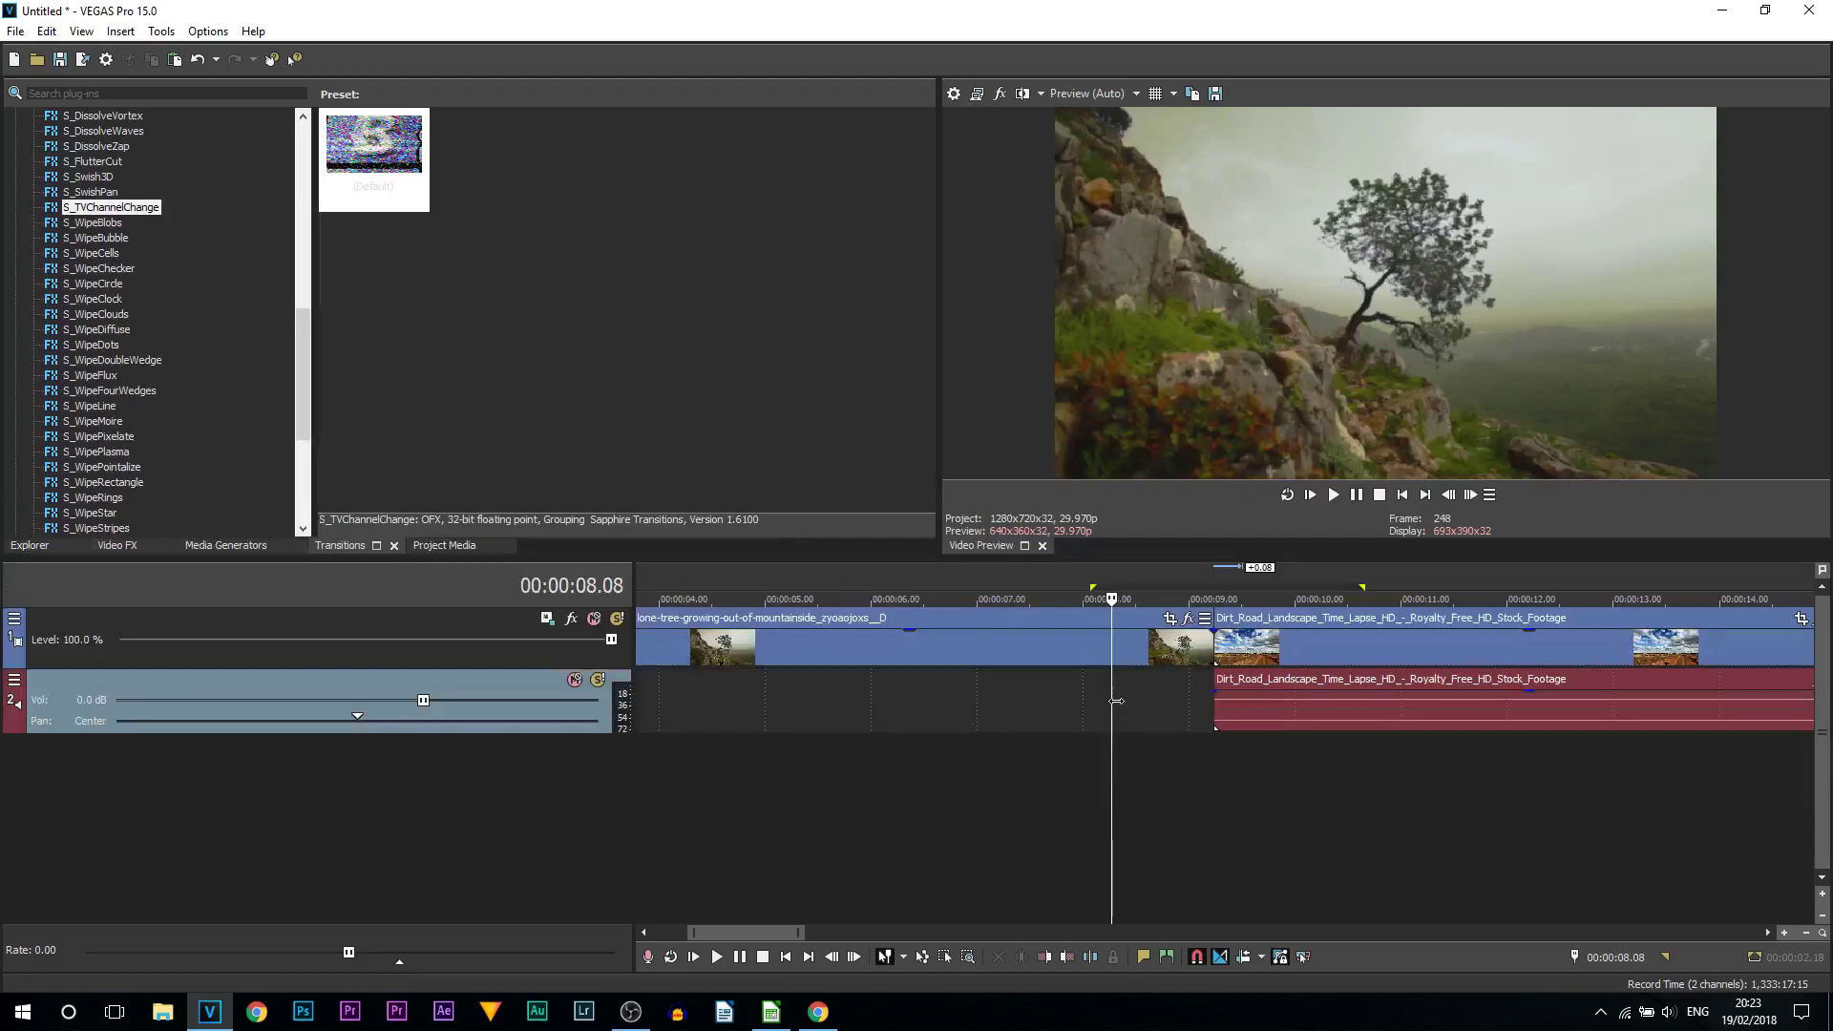
pyautogui.press('Left')
pyautogui.press('s')
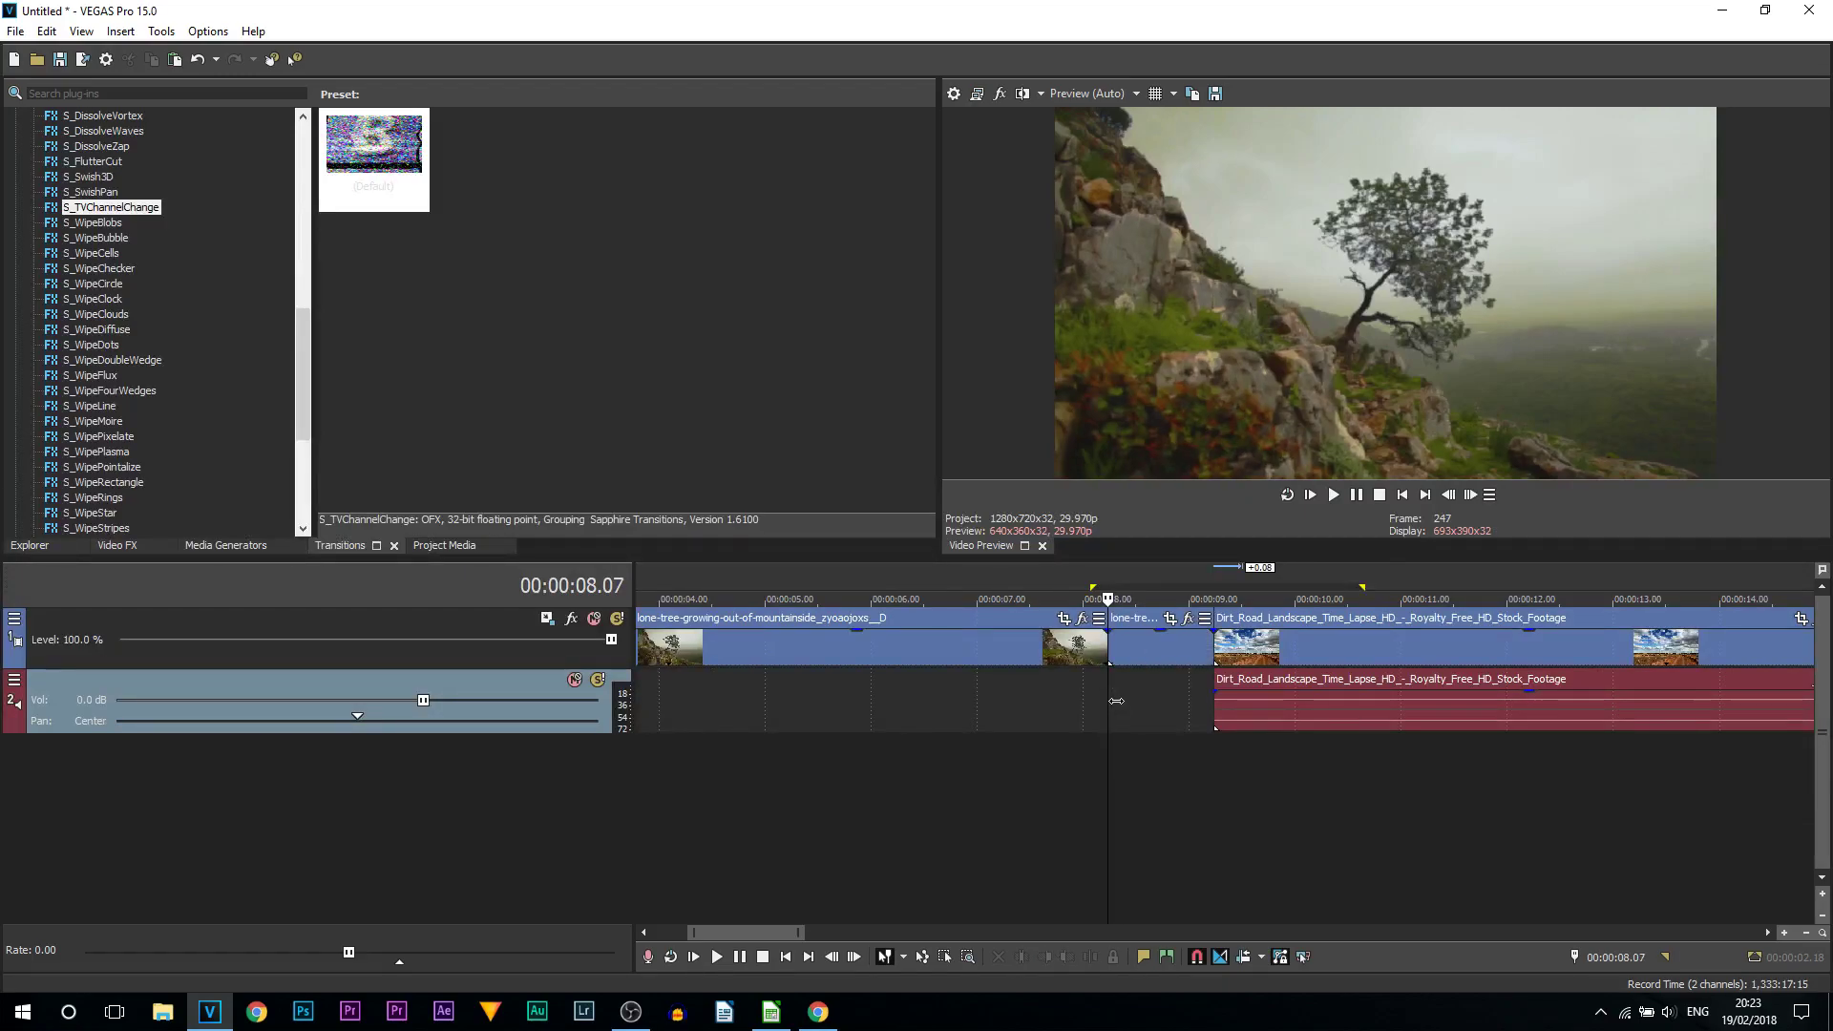
# Split the dirt-road clip and its audio at 00:00:10.07, one second after the cut.
pyautogui.click(1232, 724)
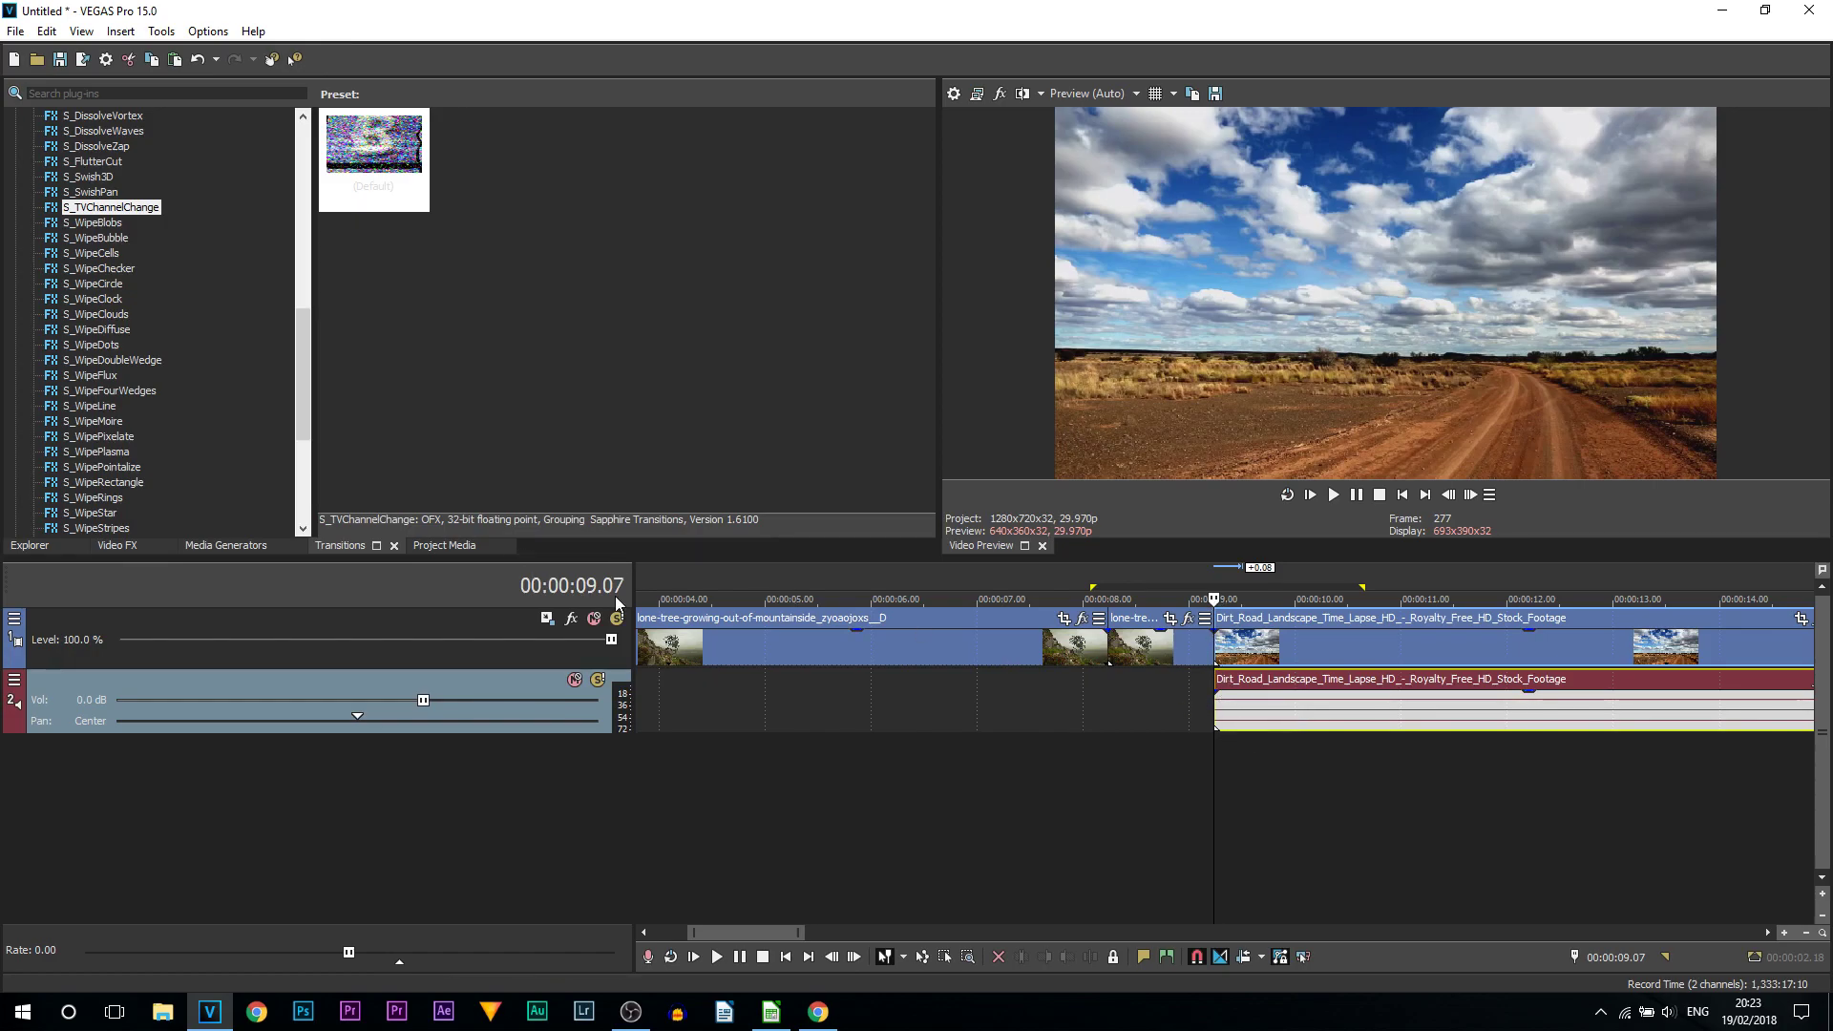
pyautogui.click(1338, 647)
pyautogui.press('Left')
pyautogui.press('Left')
pyautogui.press('Left')
pyautogui.press('Left')
pyautogui.press('Left')
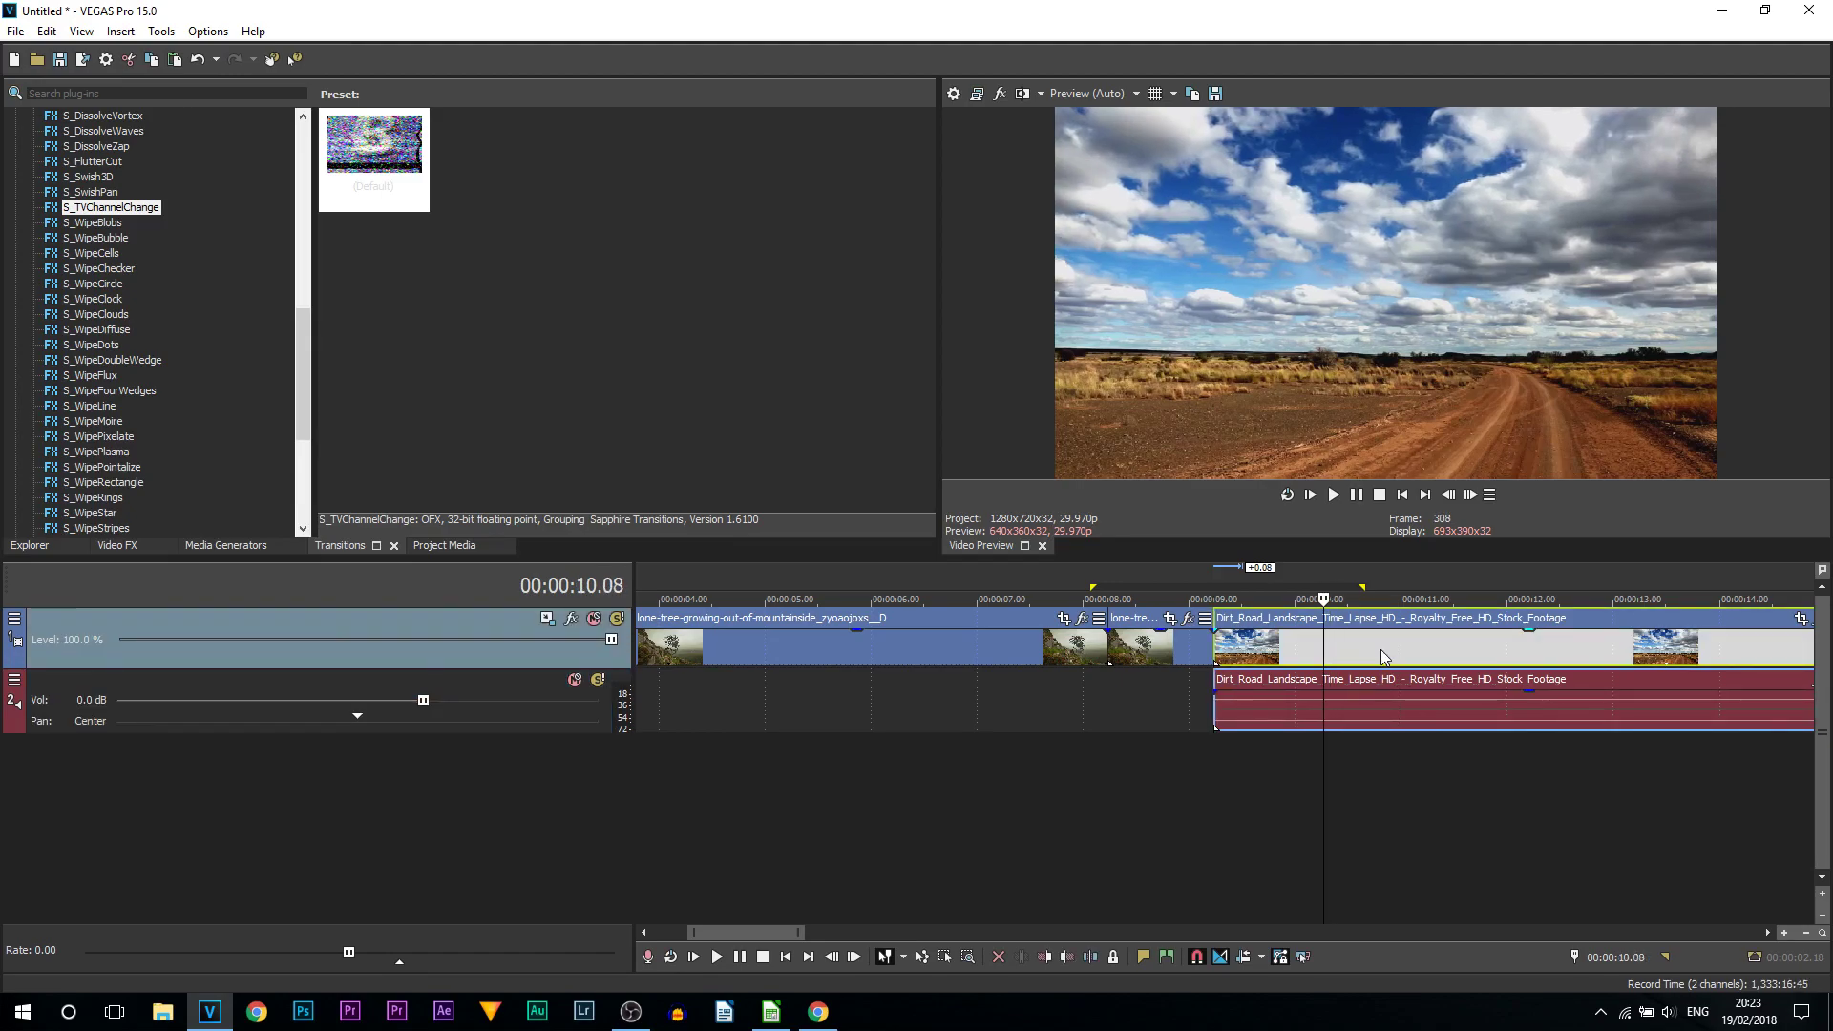
pyautogui.press('Left')
pyautogui.press('Right')
pyautogui.press('s')
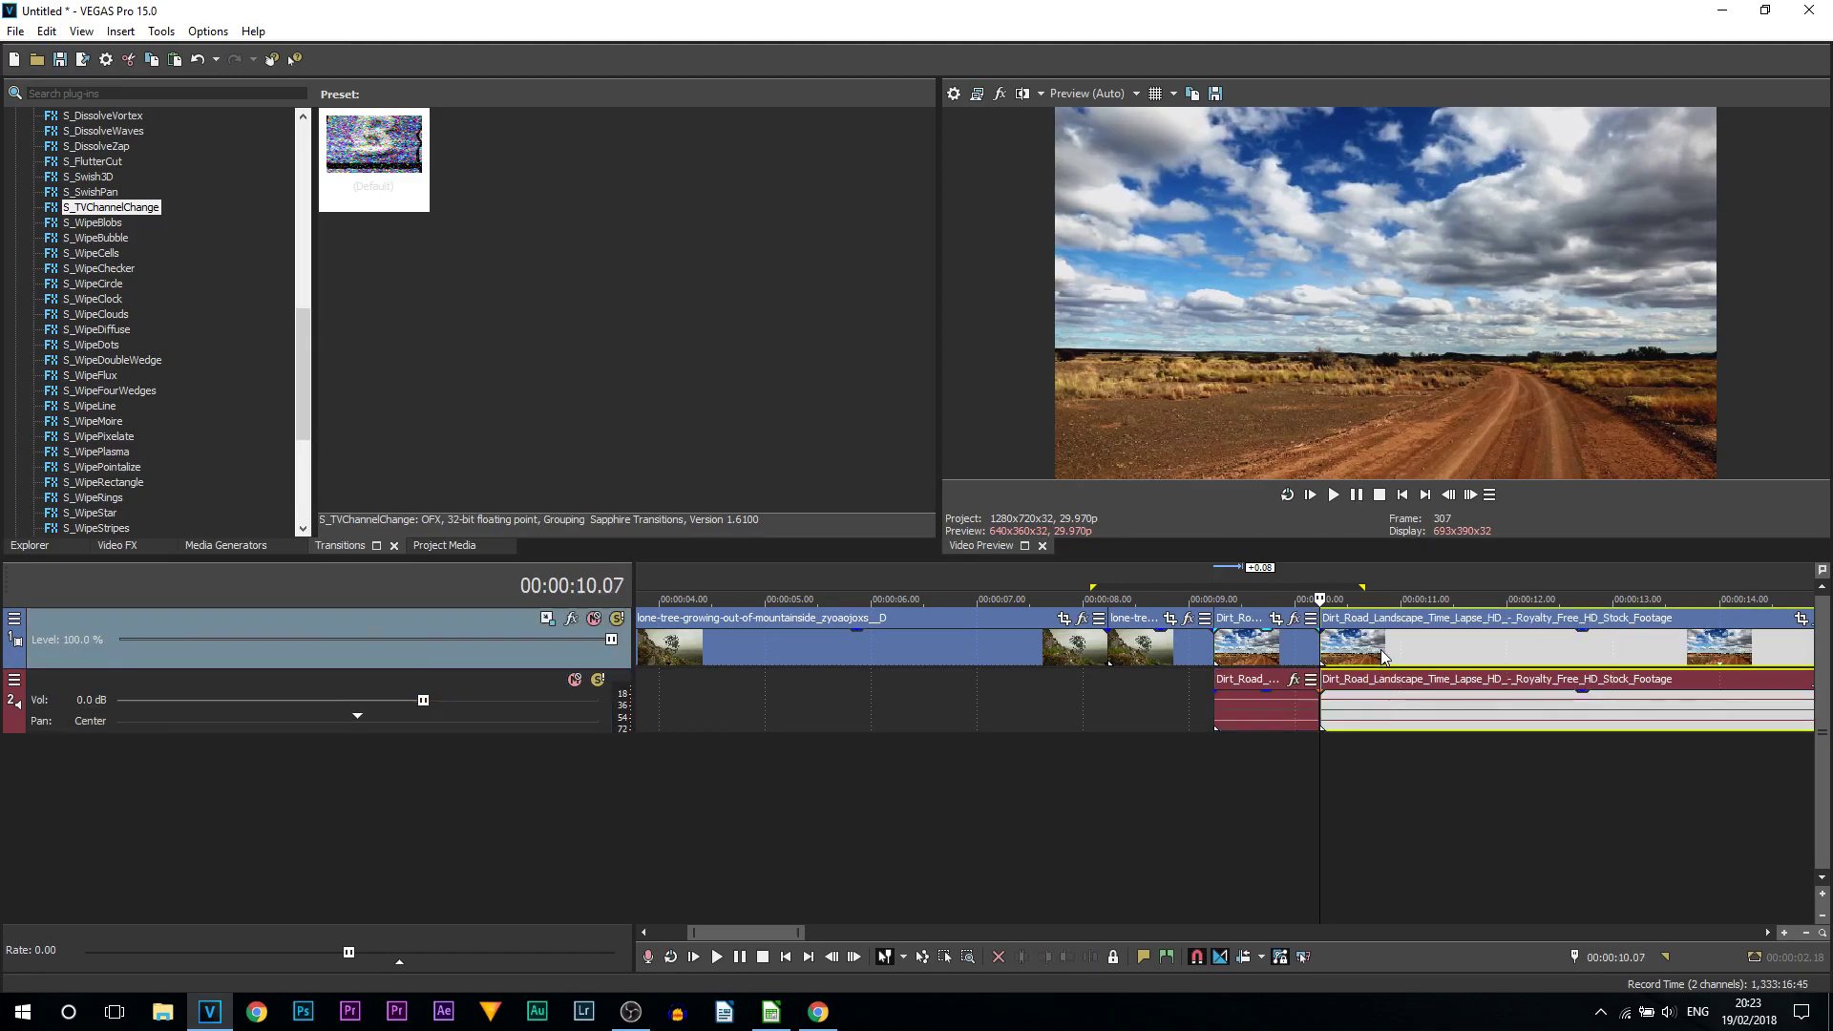
pyautogui.click(1150, 654)
pyautogui.click(1114, 655)
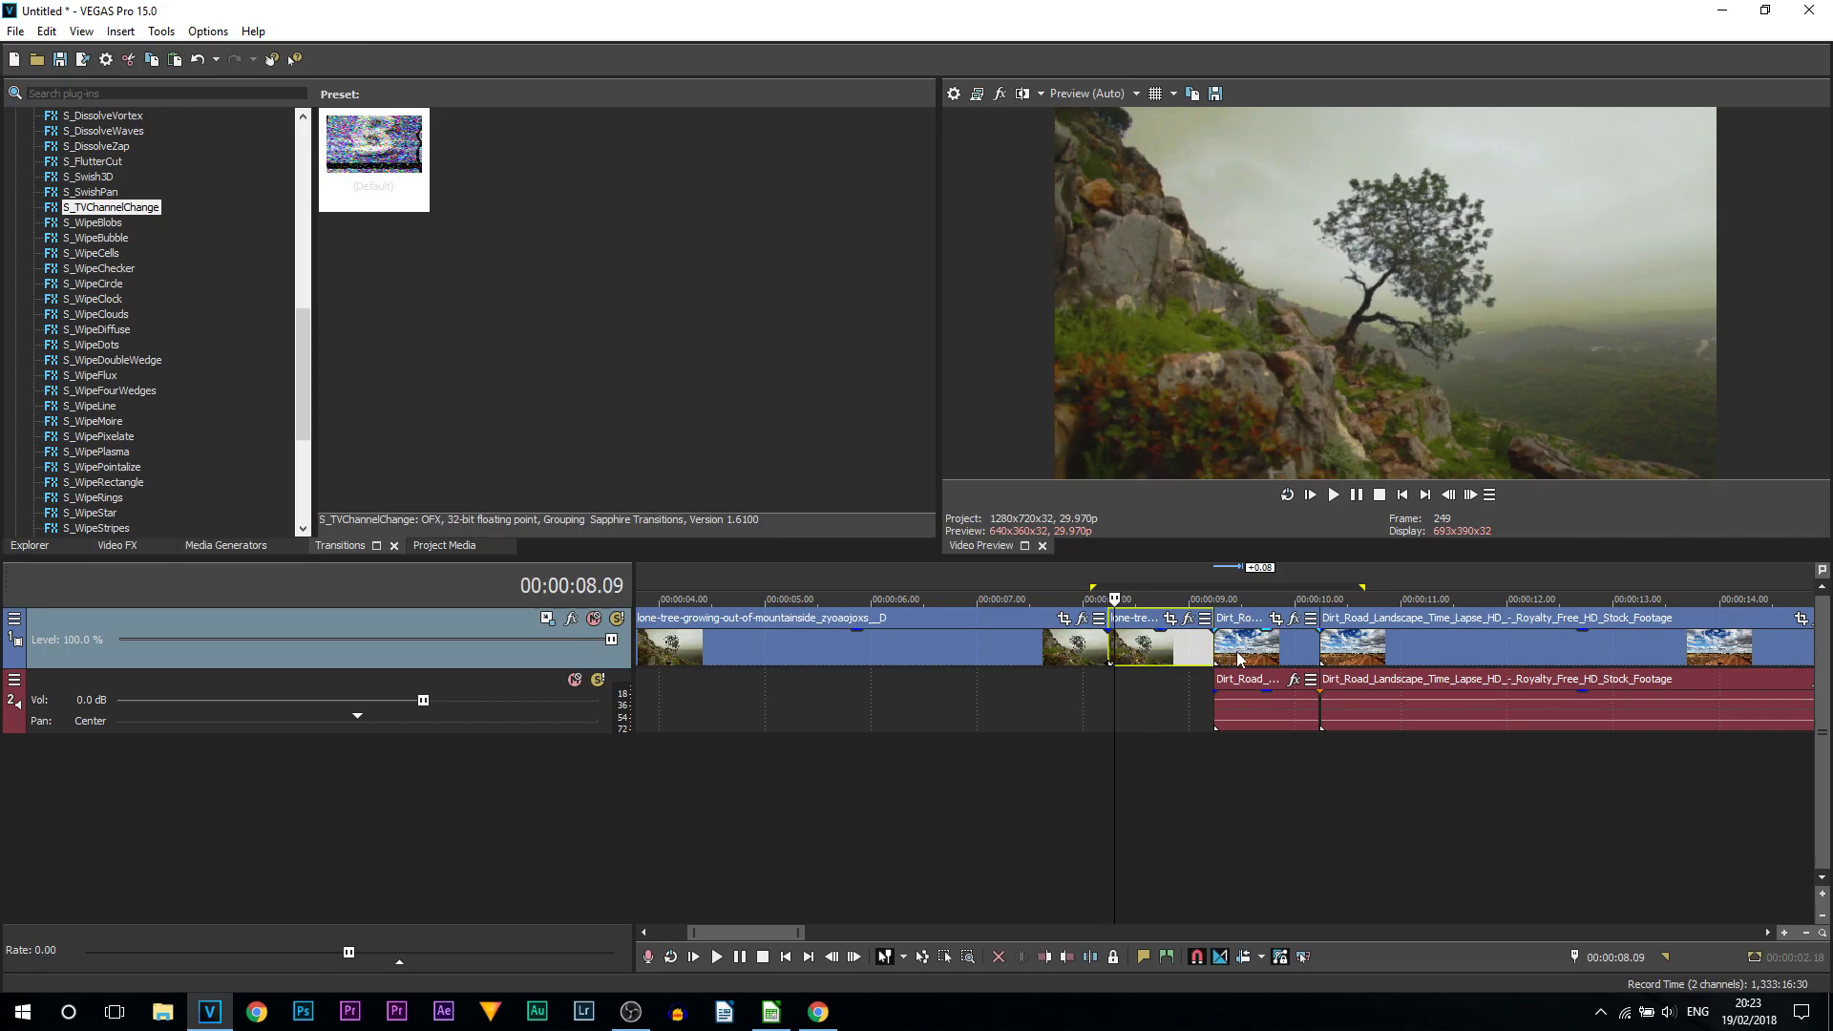
pyautogui.click(1236, 651)
pyautogui.click(1176, 644)
pyautogui.click(1261, 645)
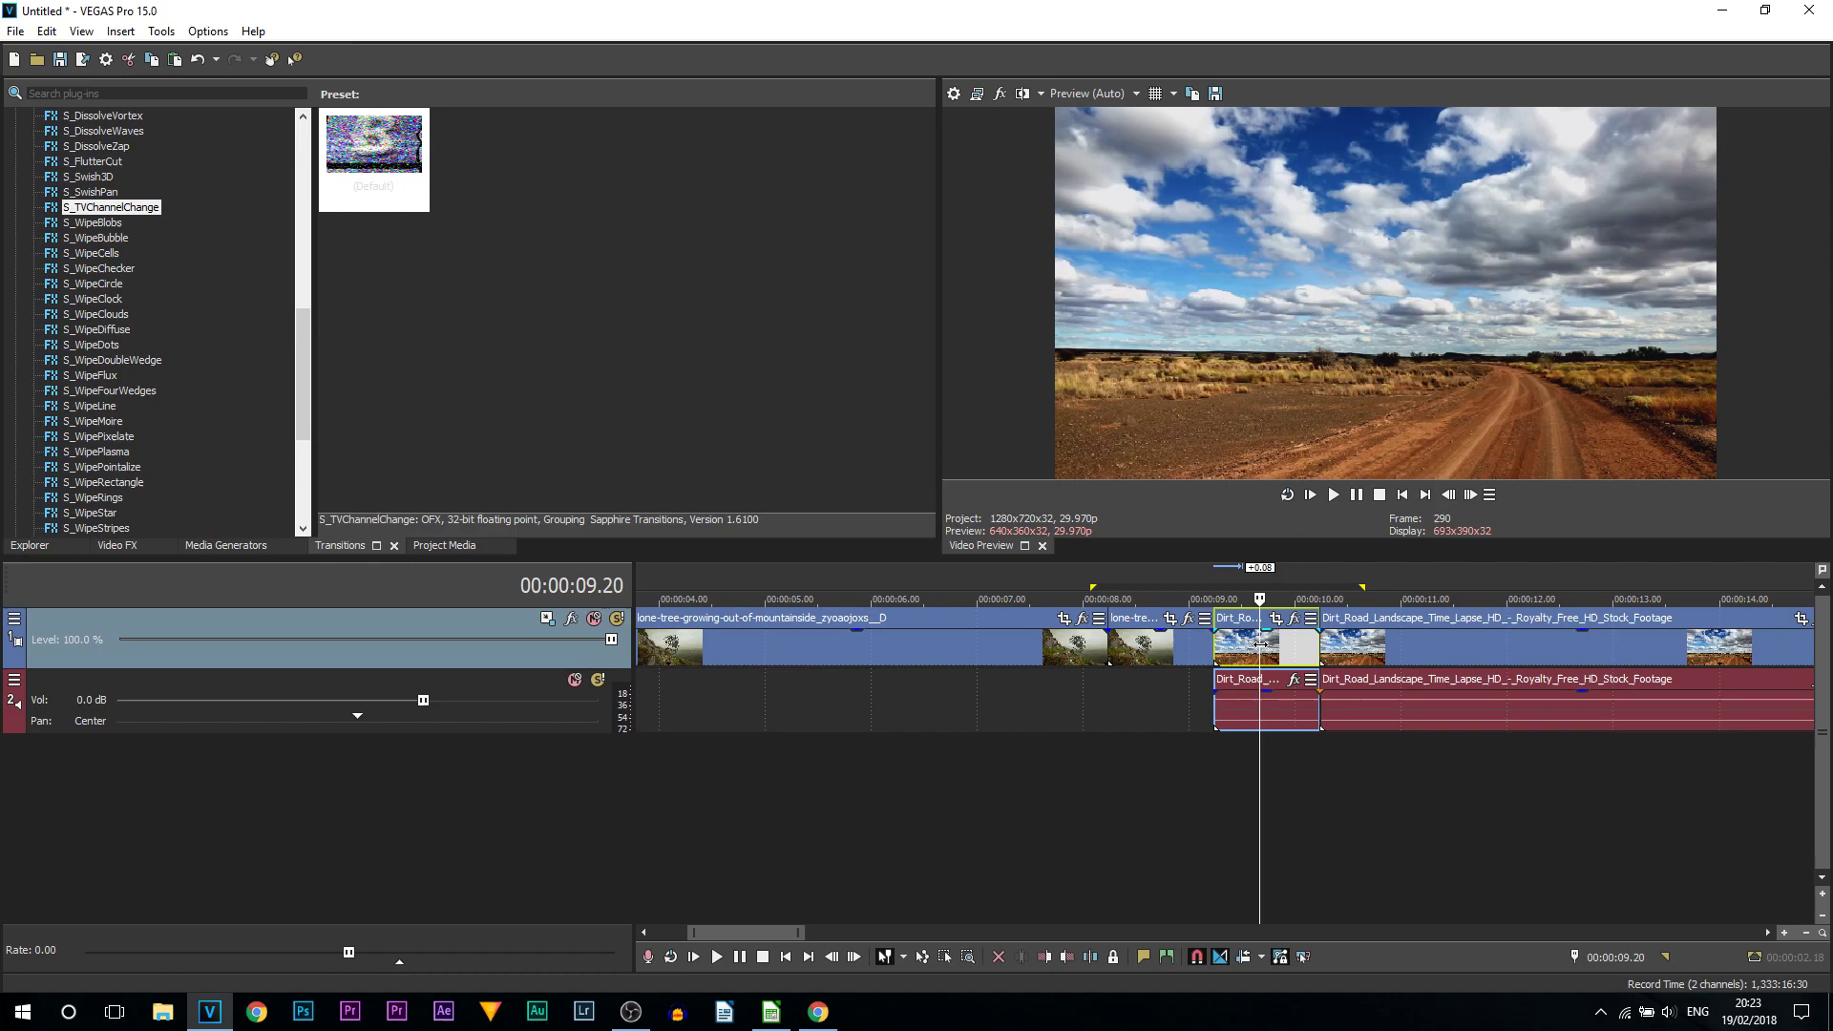
pyautogui.click(1214, 752)
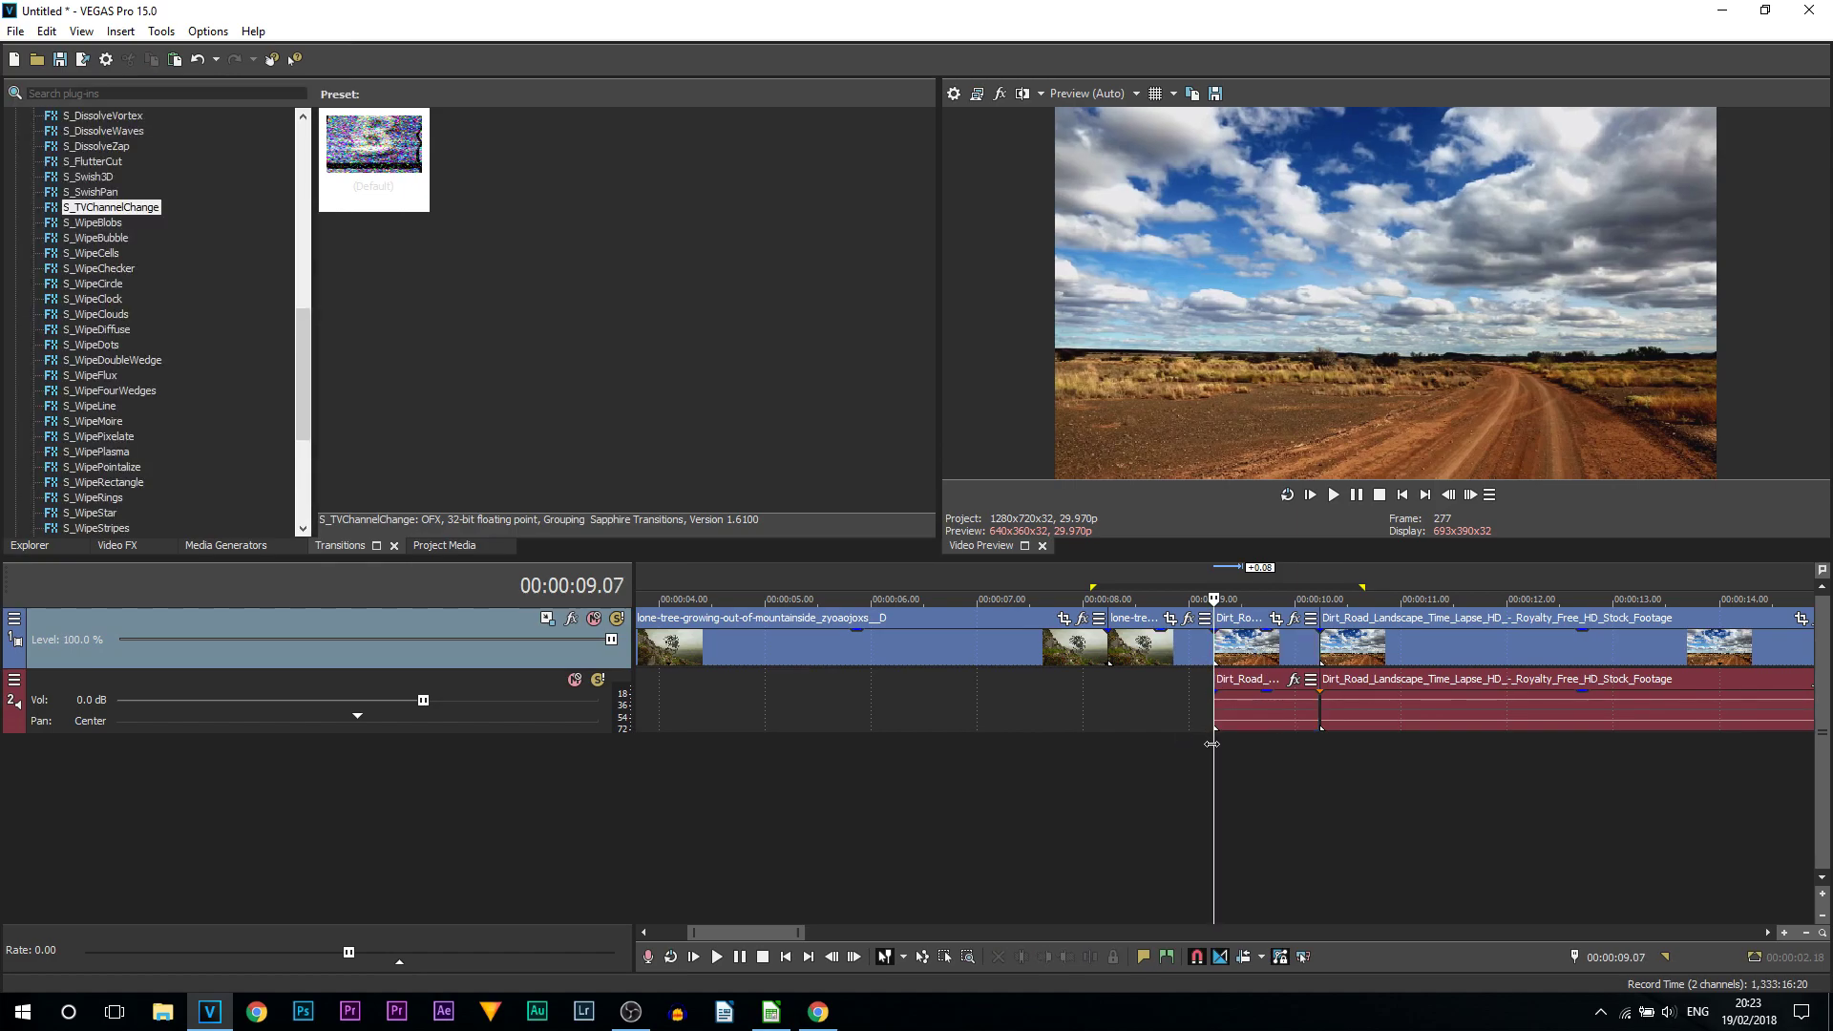
# Apply the TV Look preset of the TV Simulator effect to the one-second lone-tree segment before the cut.
pyautogui.click(1192, 728)
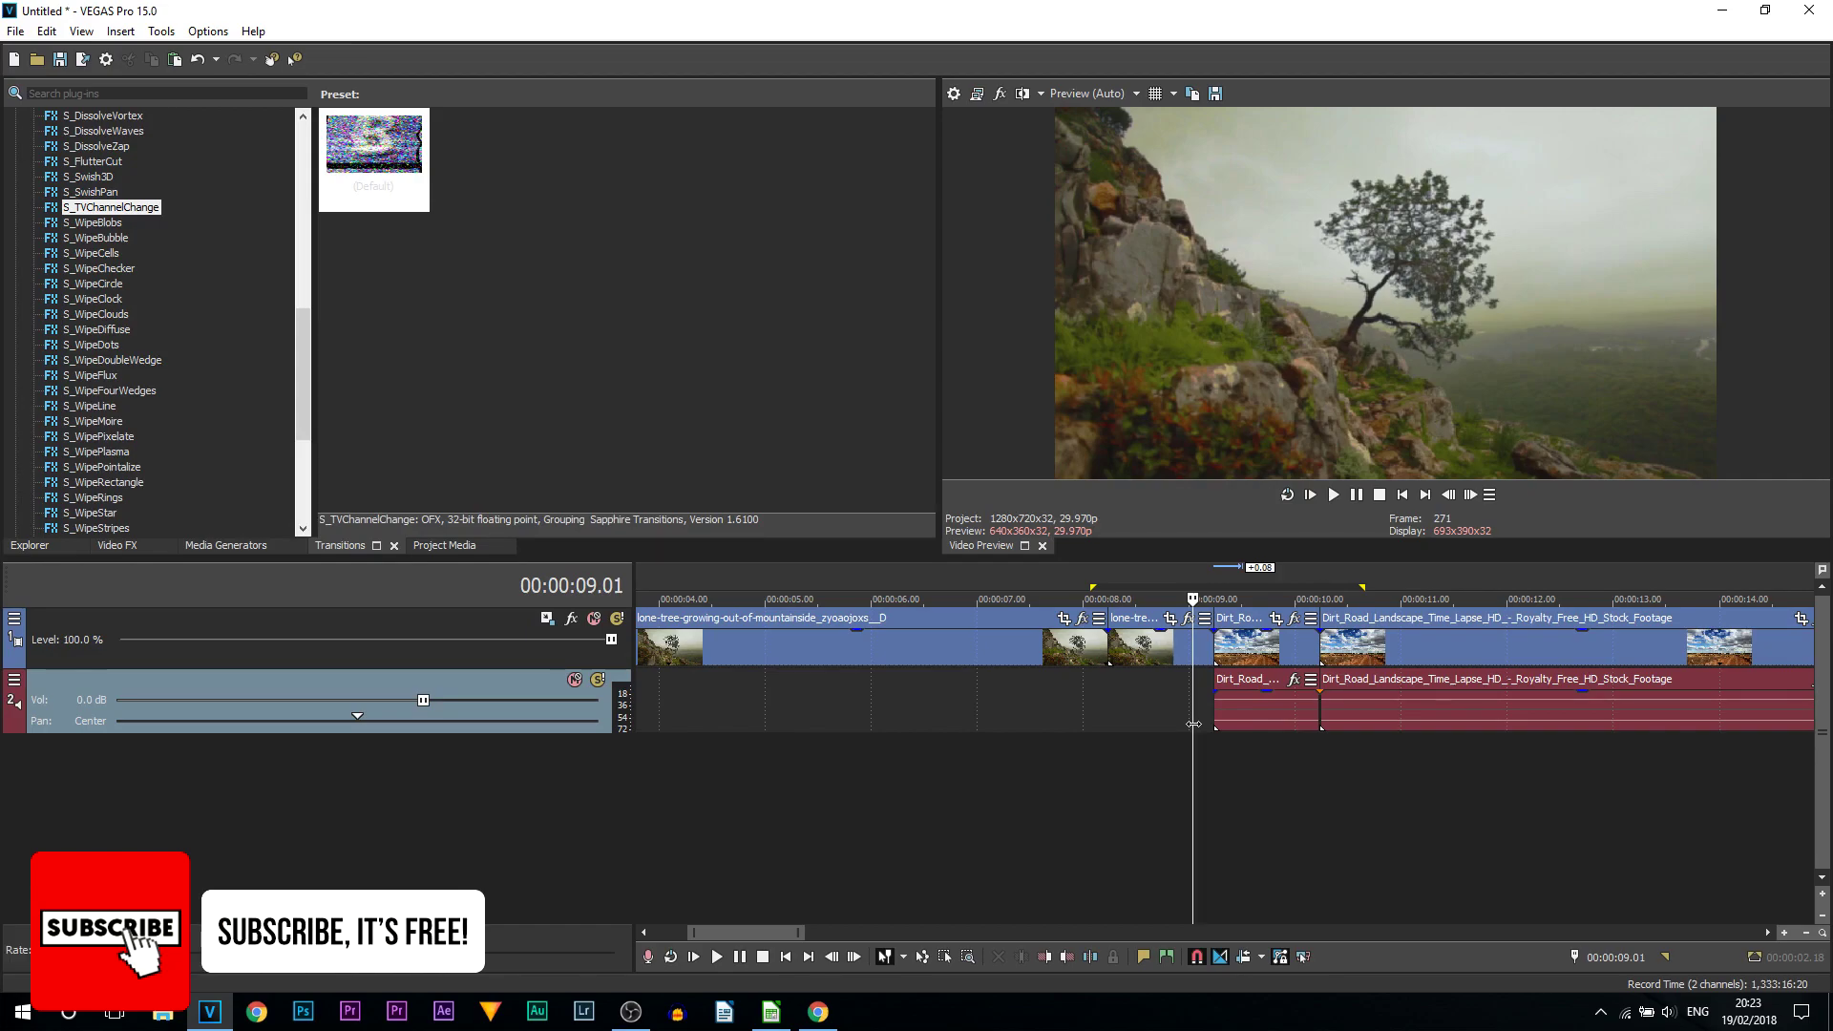
pyautogui.click(117, 547)
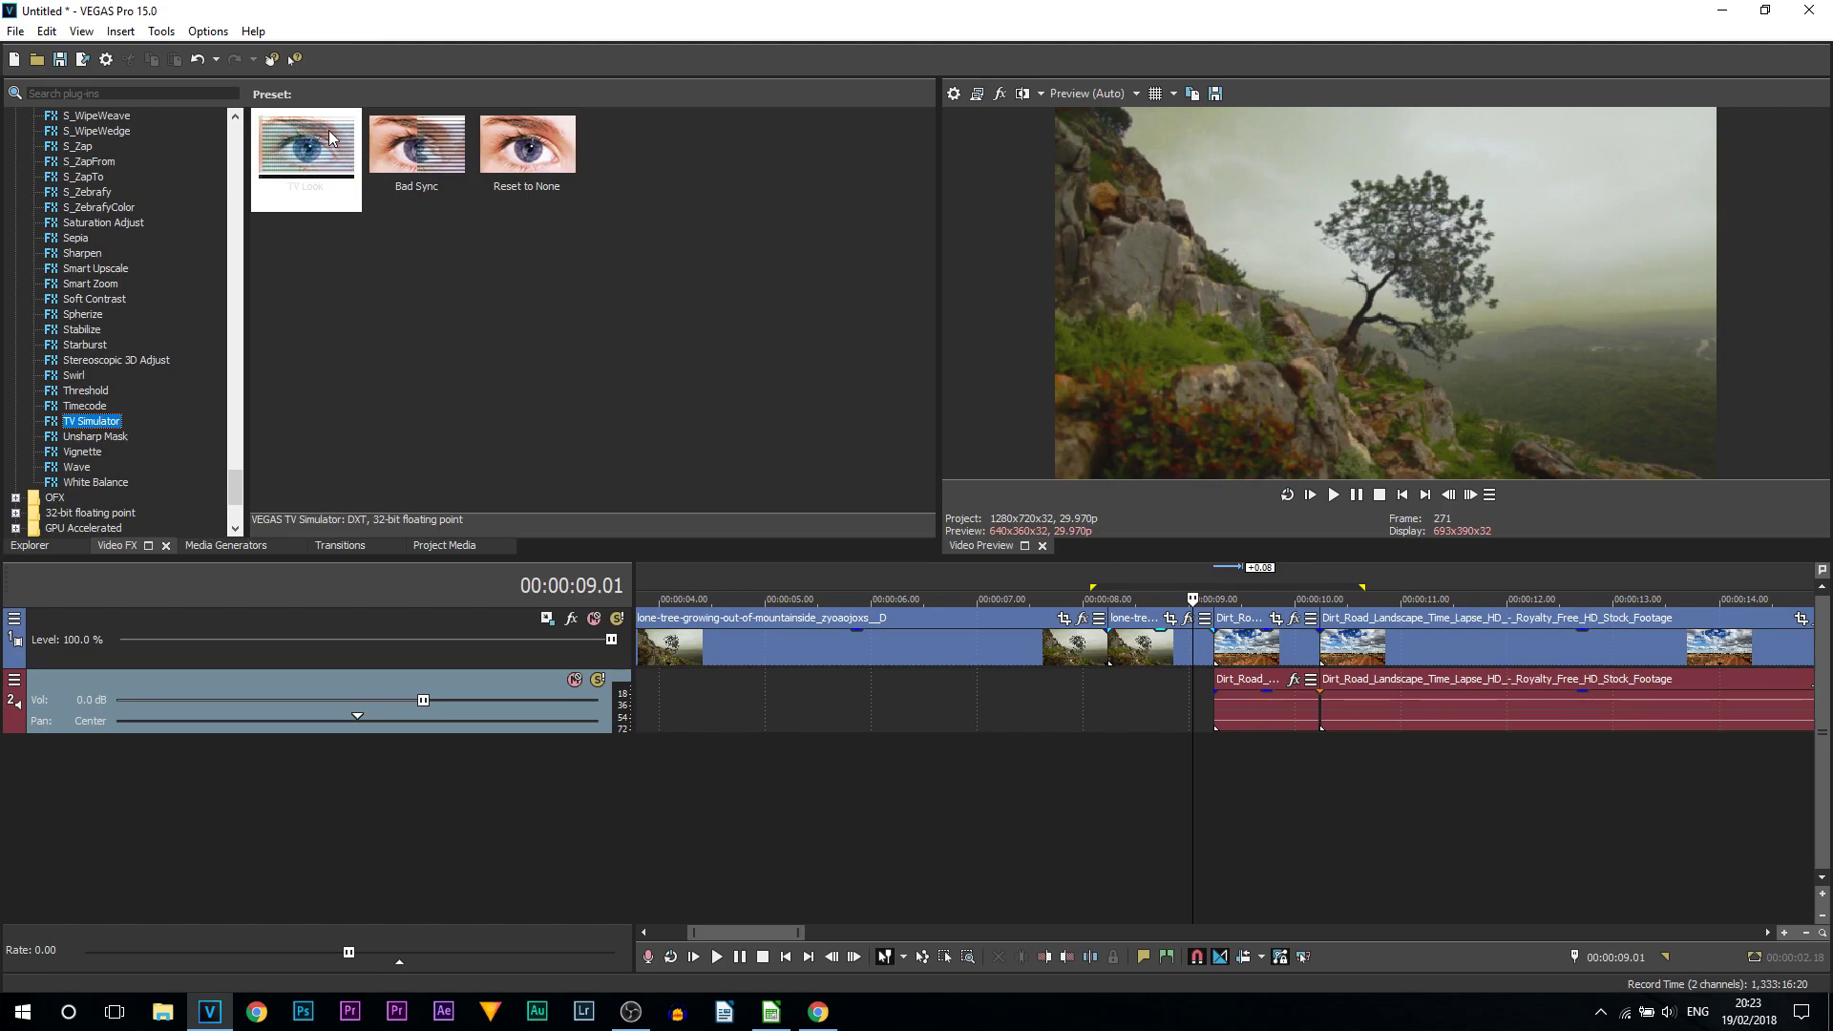
pyautogui.moveTo(318, 165); pyautogui.dragTo(1160, 654)
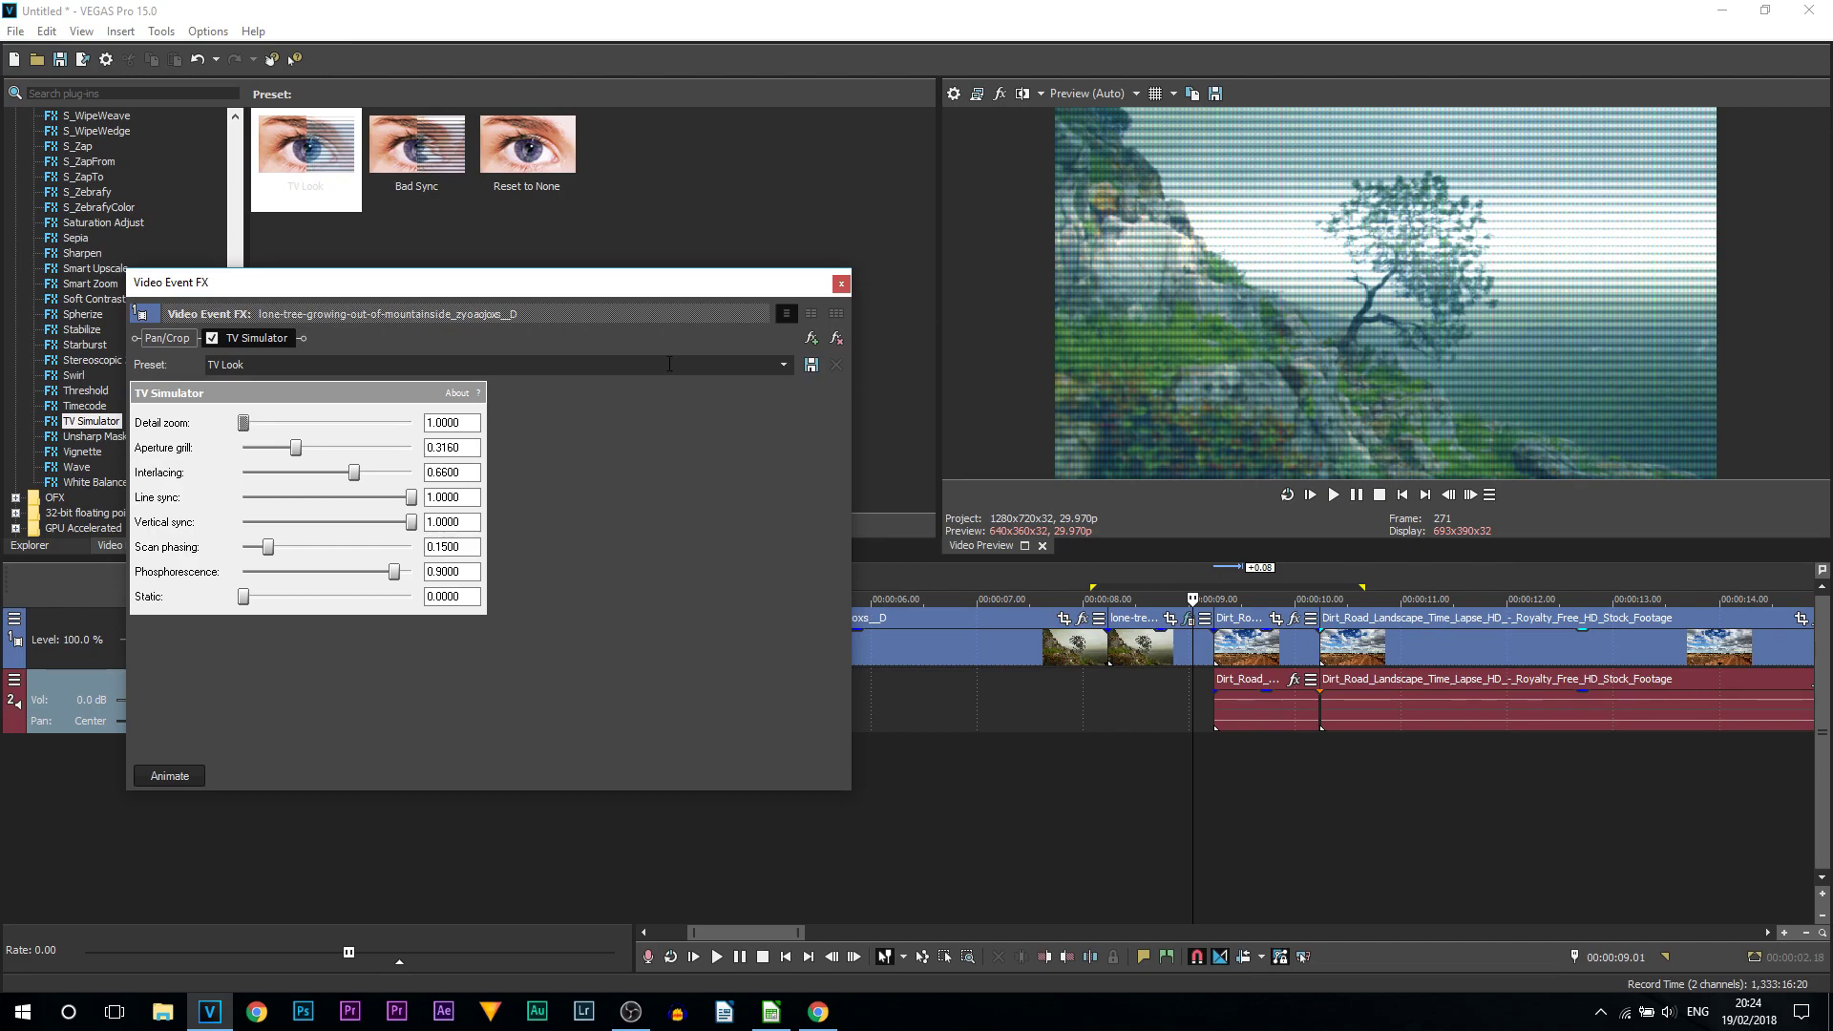
# Set the TV Simulator's Vertical sync, Interlacing, Aperture grill and Phosphorescence to 0, and Line sync to 1.0000.
pyautogui.doubleClick(412, 523)
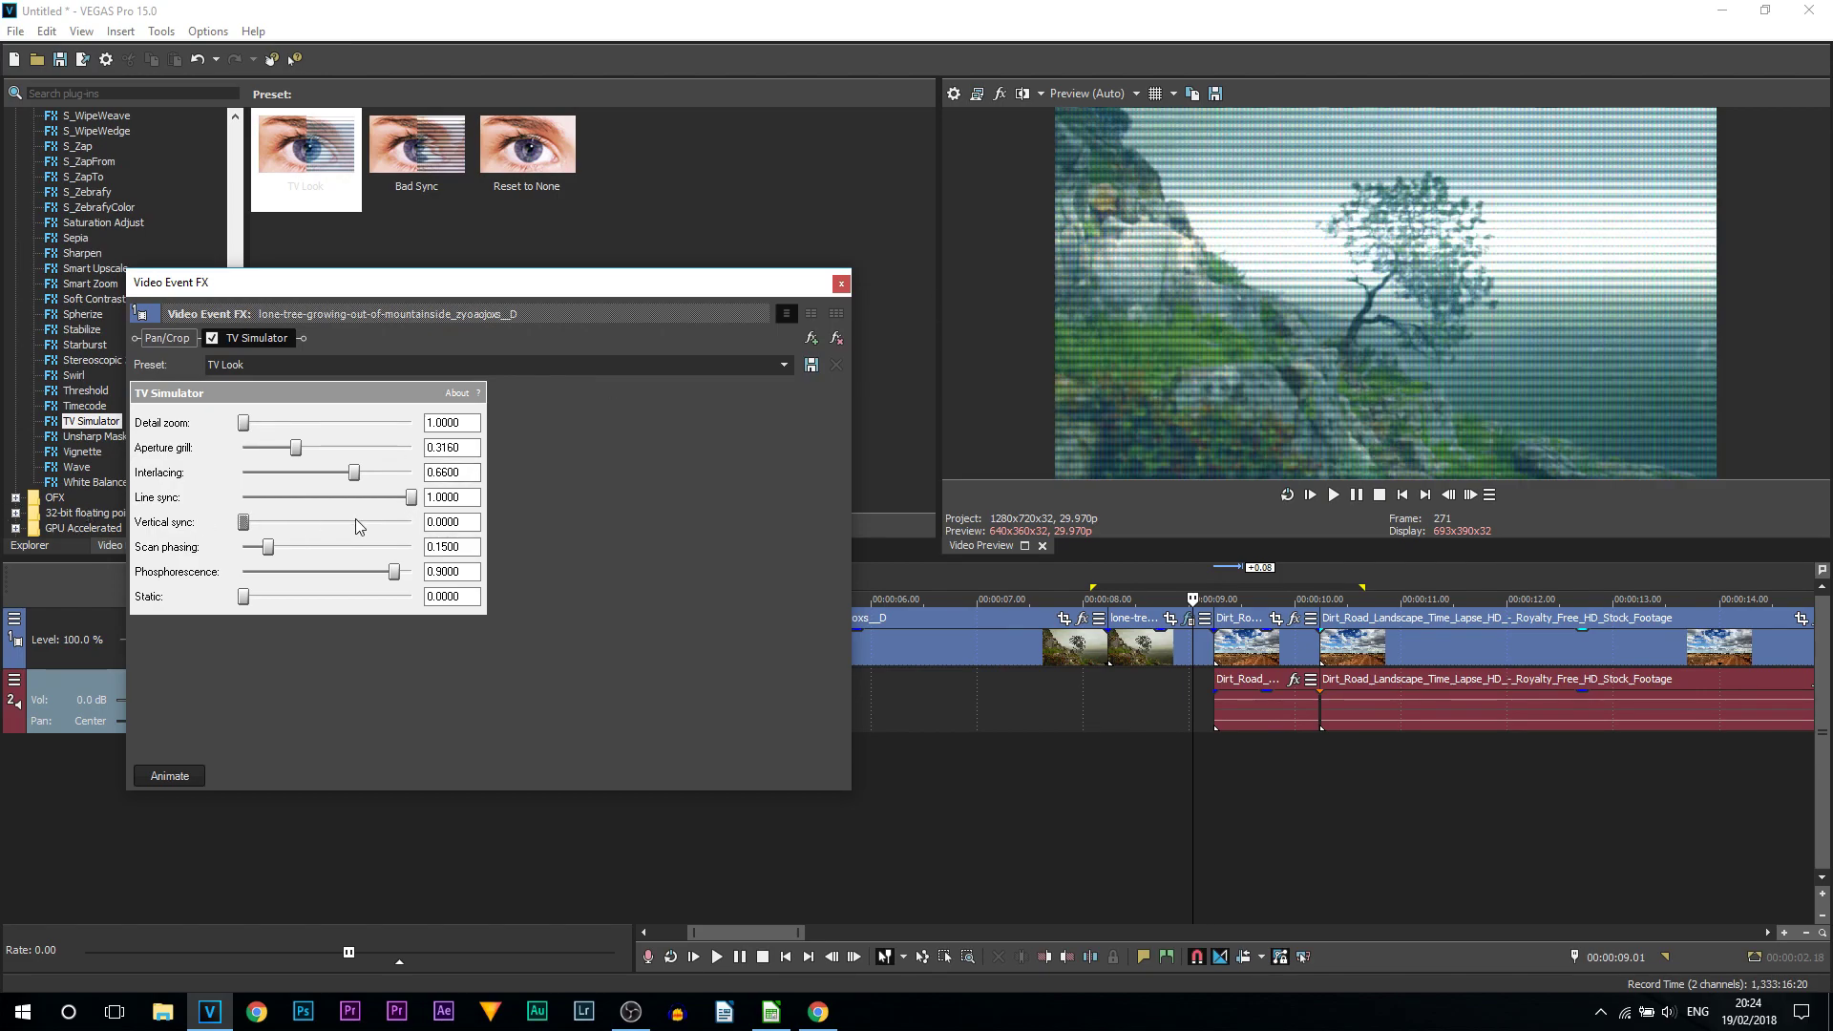
pyautogui.doubleClick(411, 497)
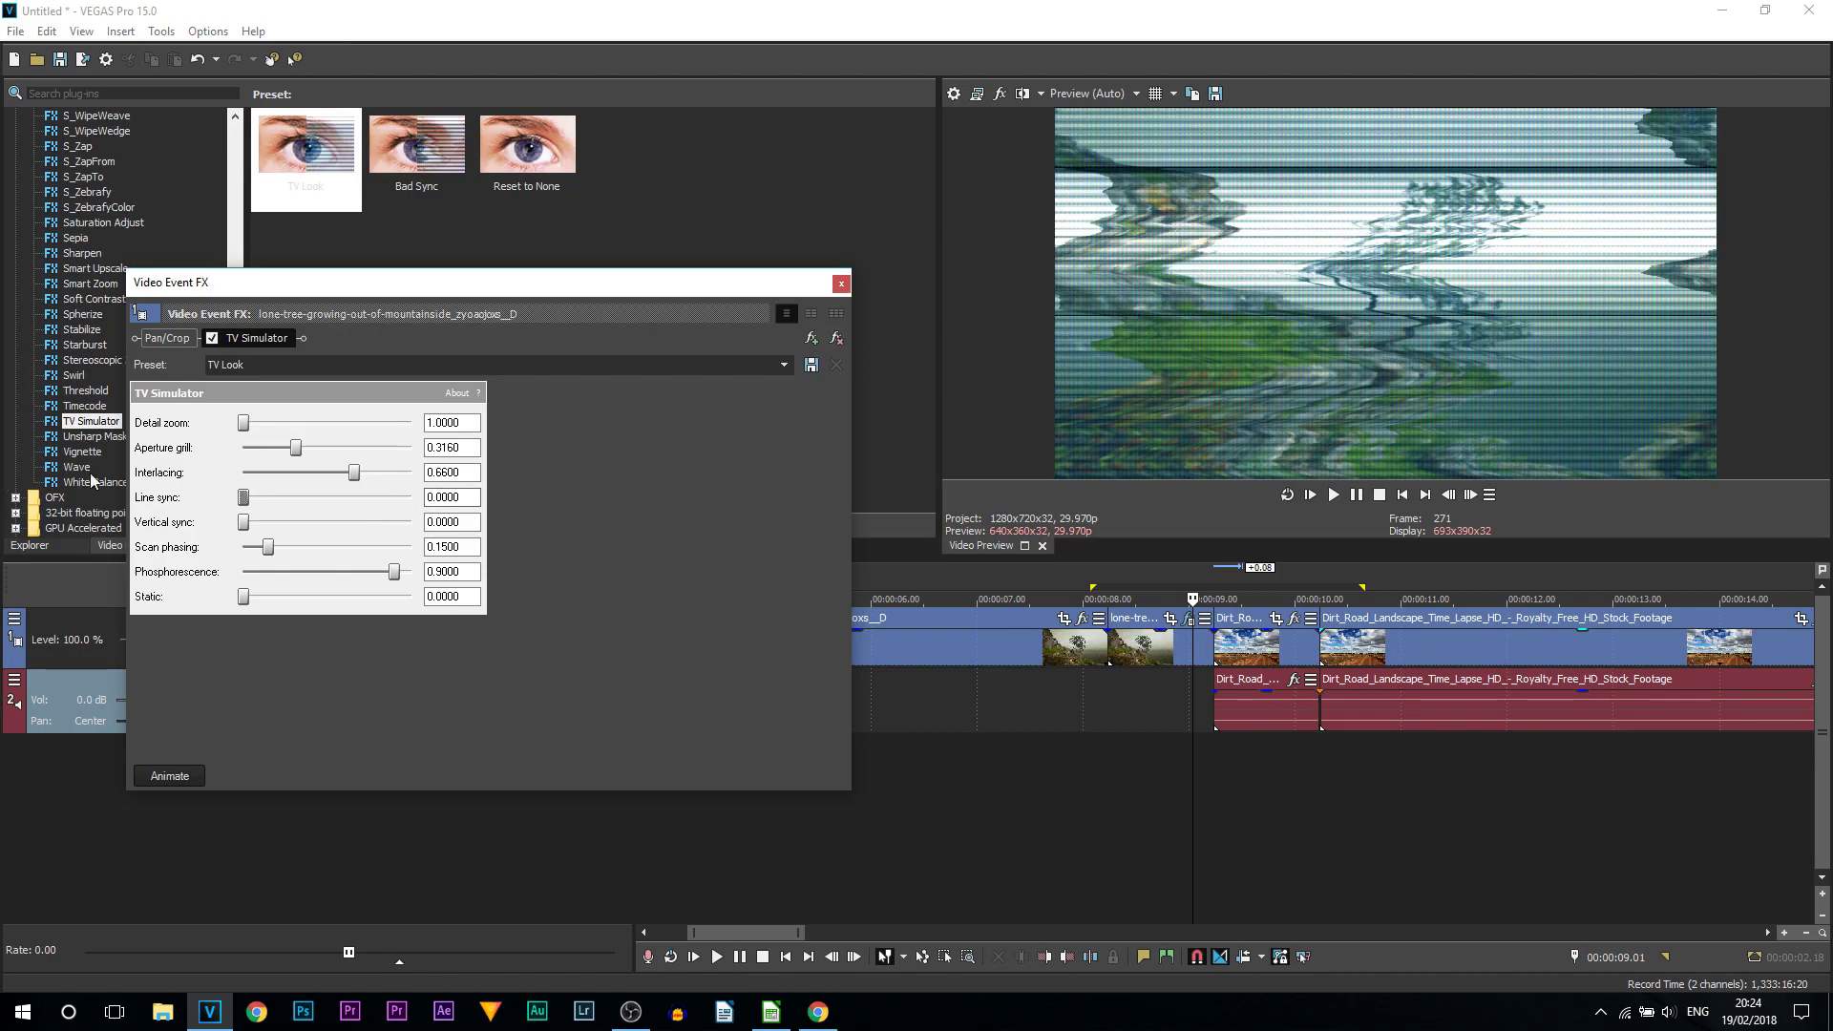
pyautogui.moveTo(353, 474); pyautogui.dragTo(336, 475)
pyautogui.doubleClick(336, 473)
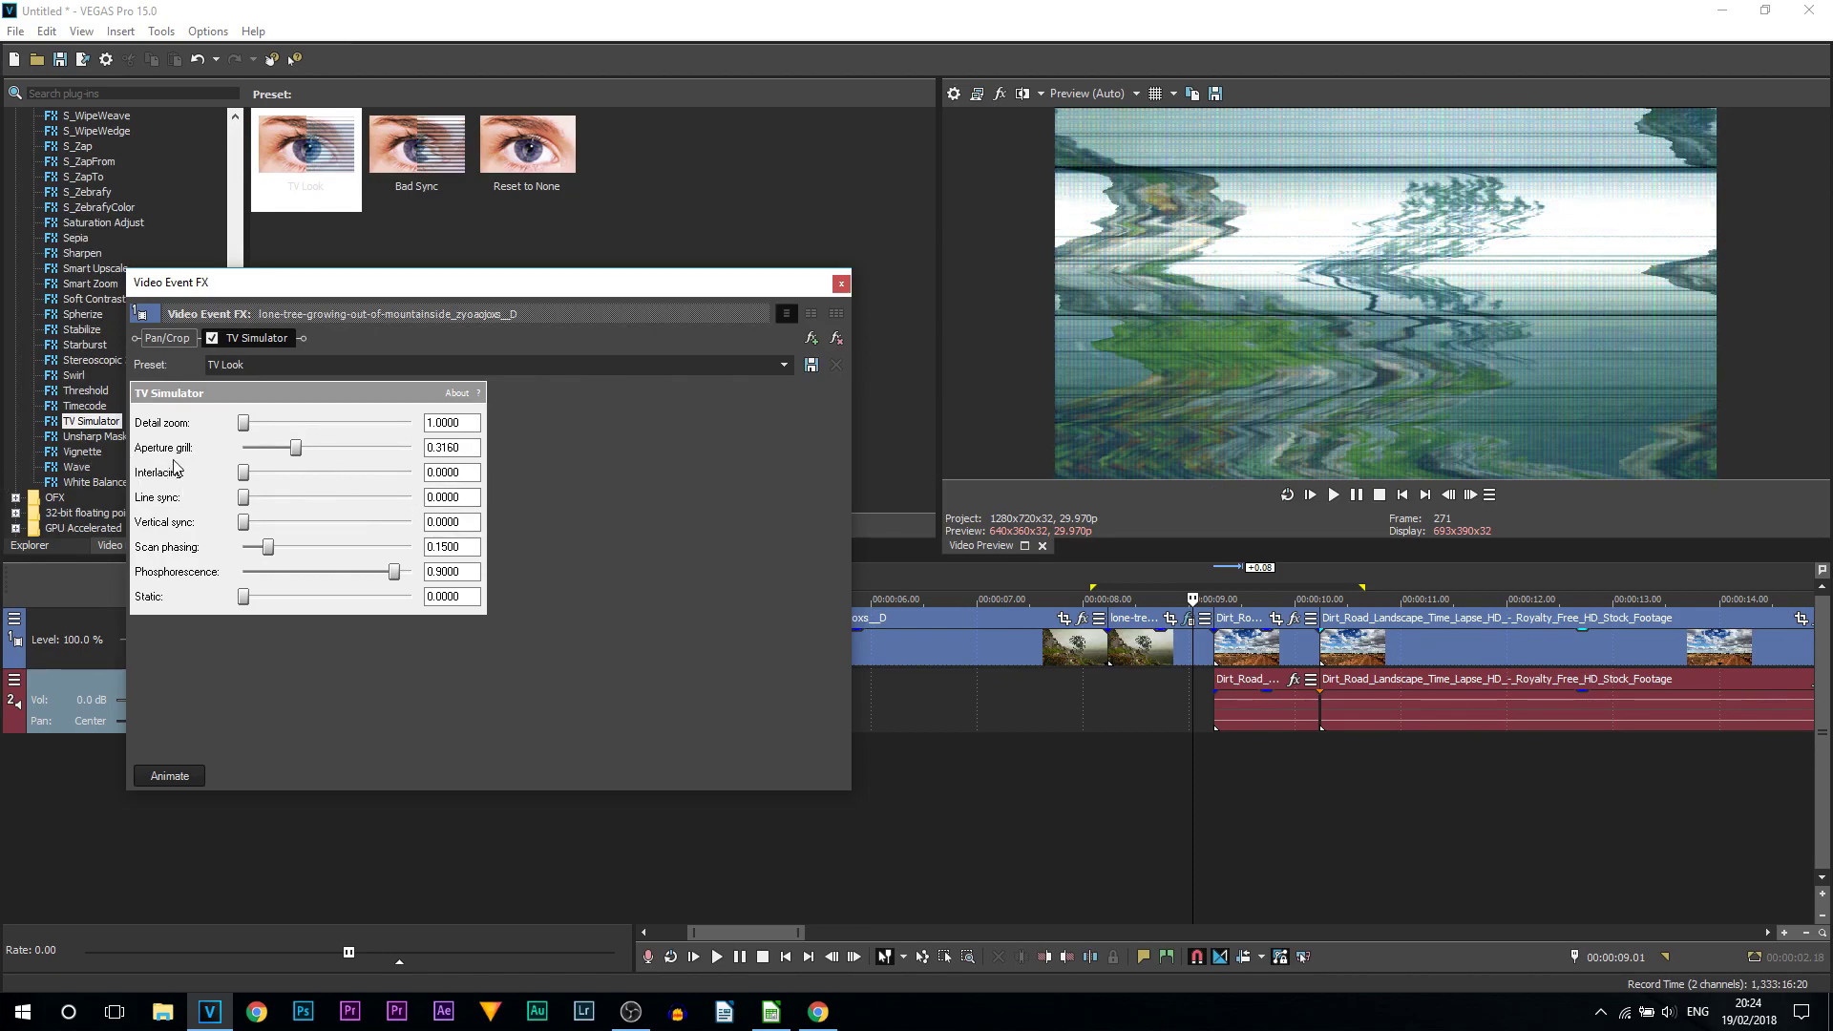
pyautogui.doubleClick(296, 448)
pyautogui.doubleClick(394, 571)
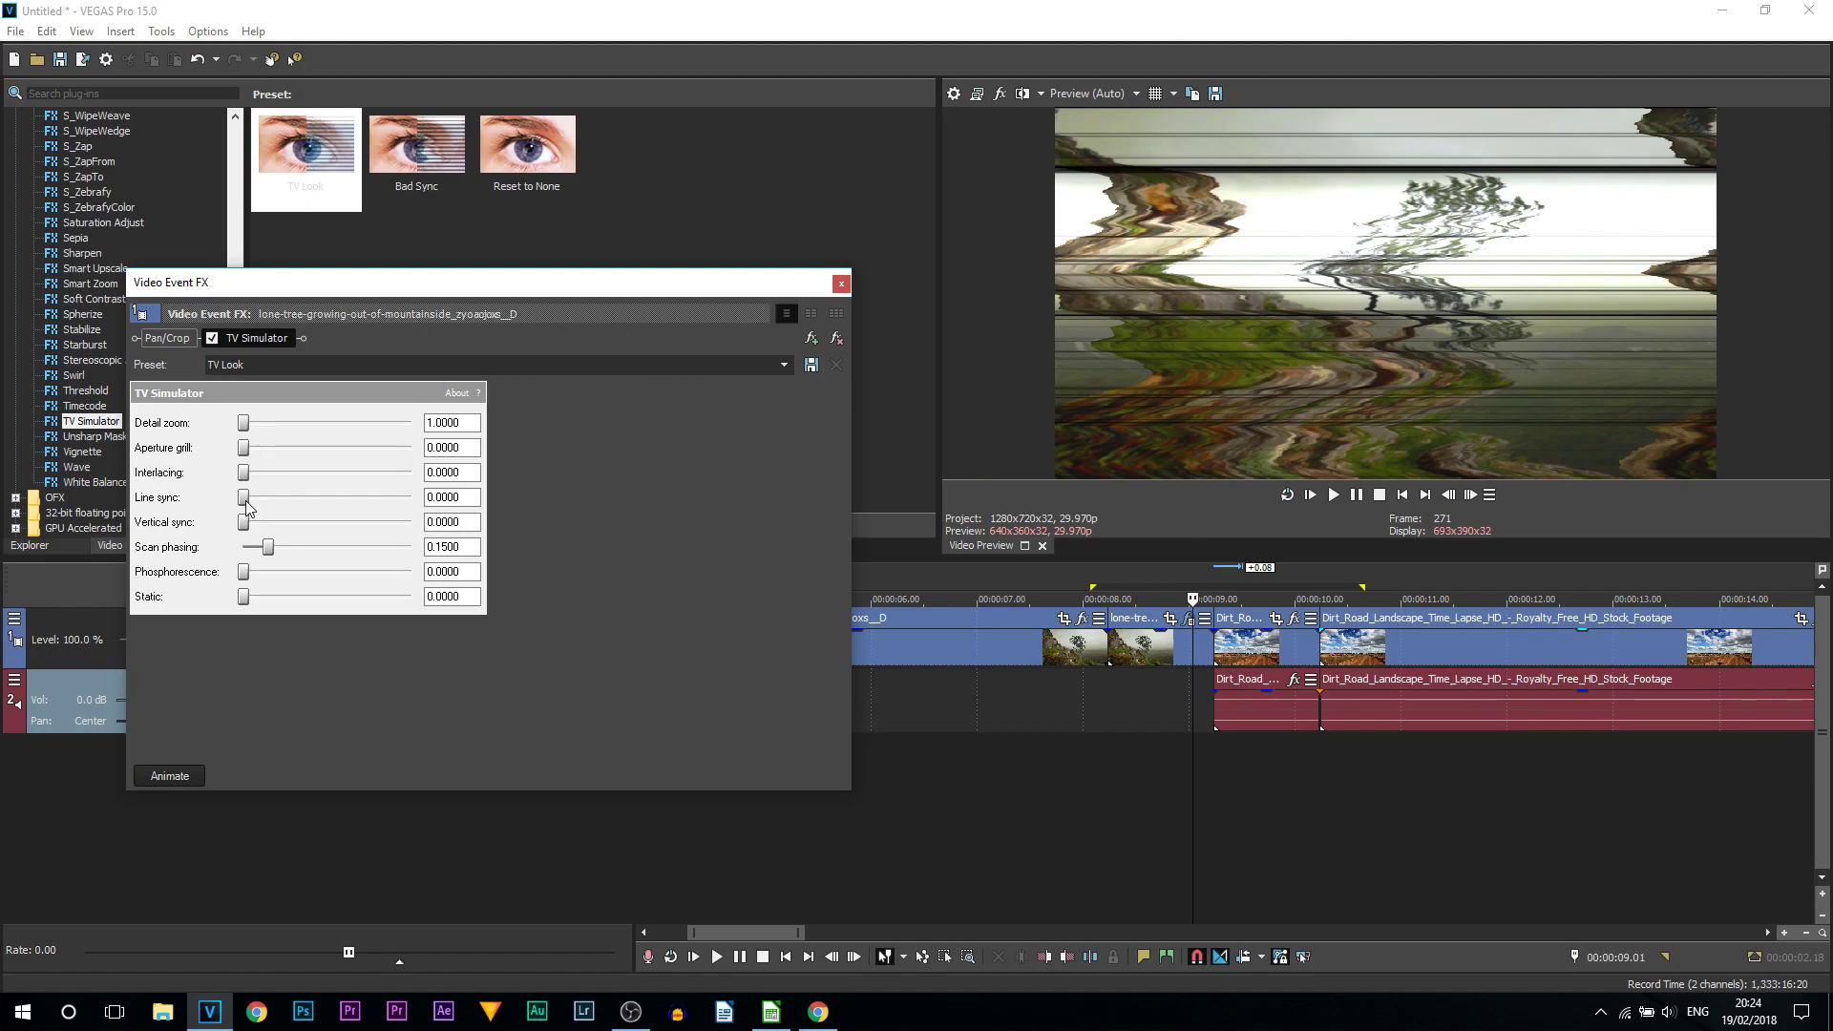
pyautogui.moveTo(244, 498); pyautogui.dragTo(562, 499)
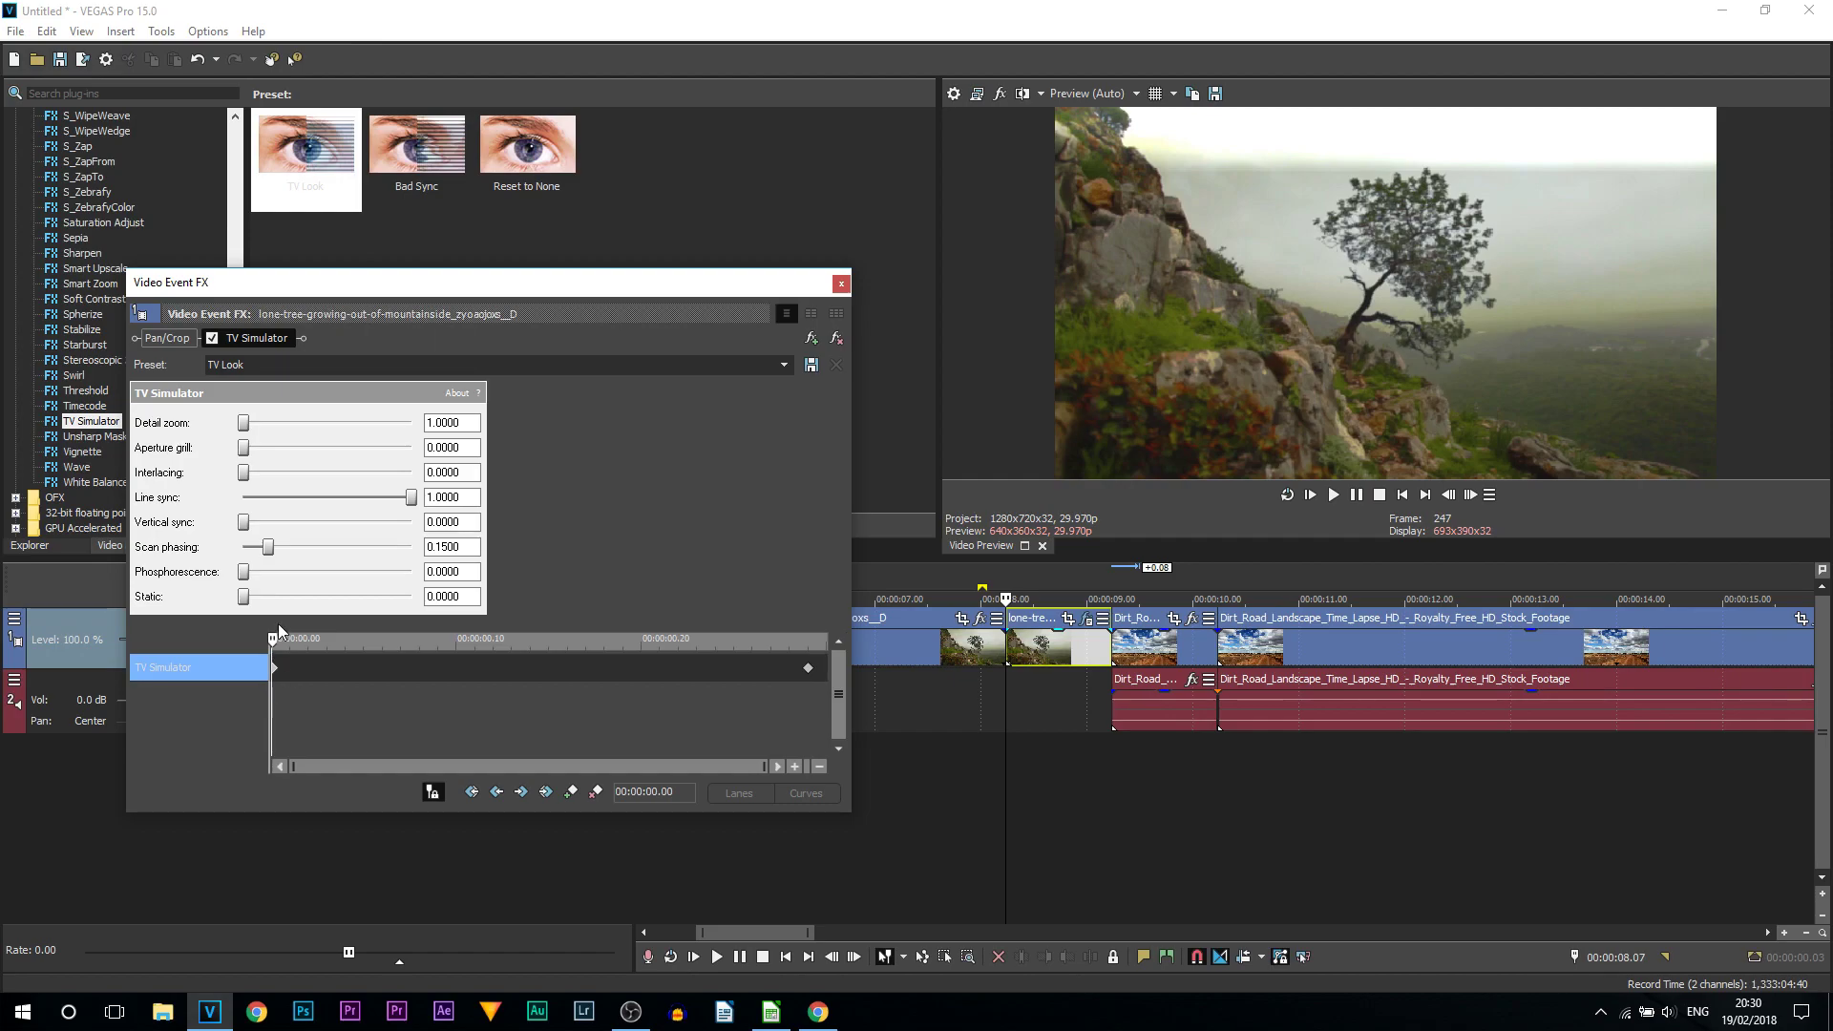
# Raise Vertical sync to its maximum at the segment's first TV Simulator keyframe.
pyautogui.click(357, 674)
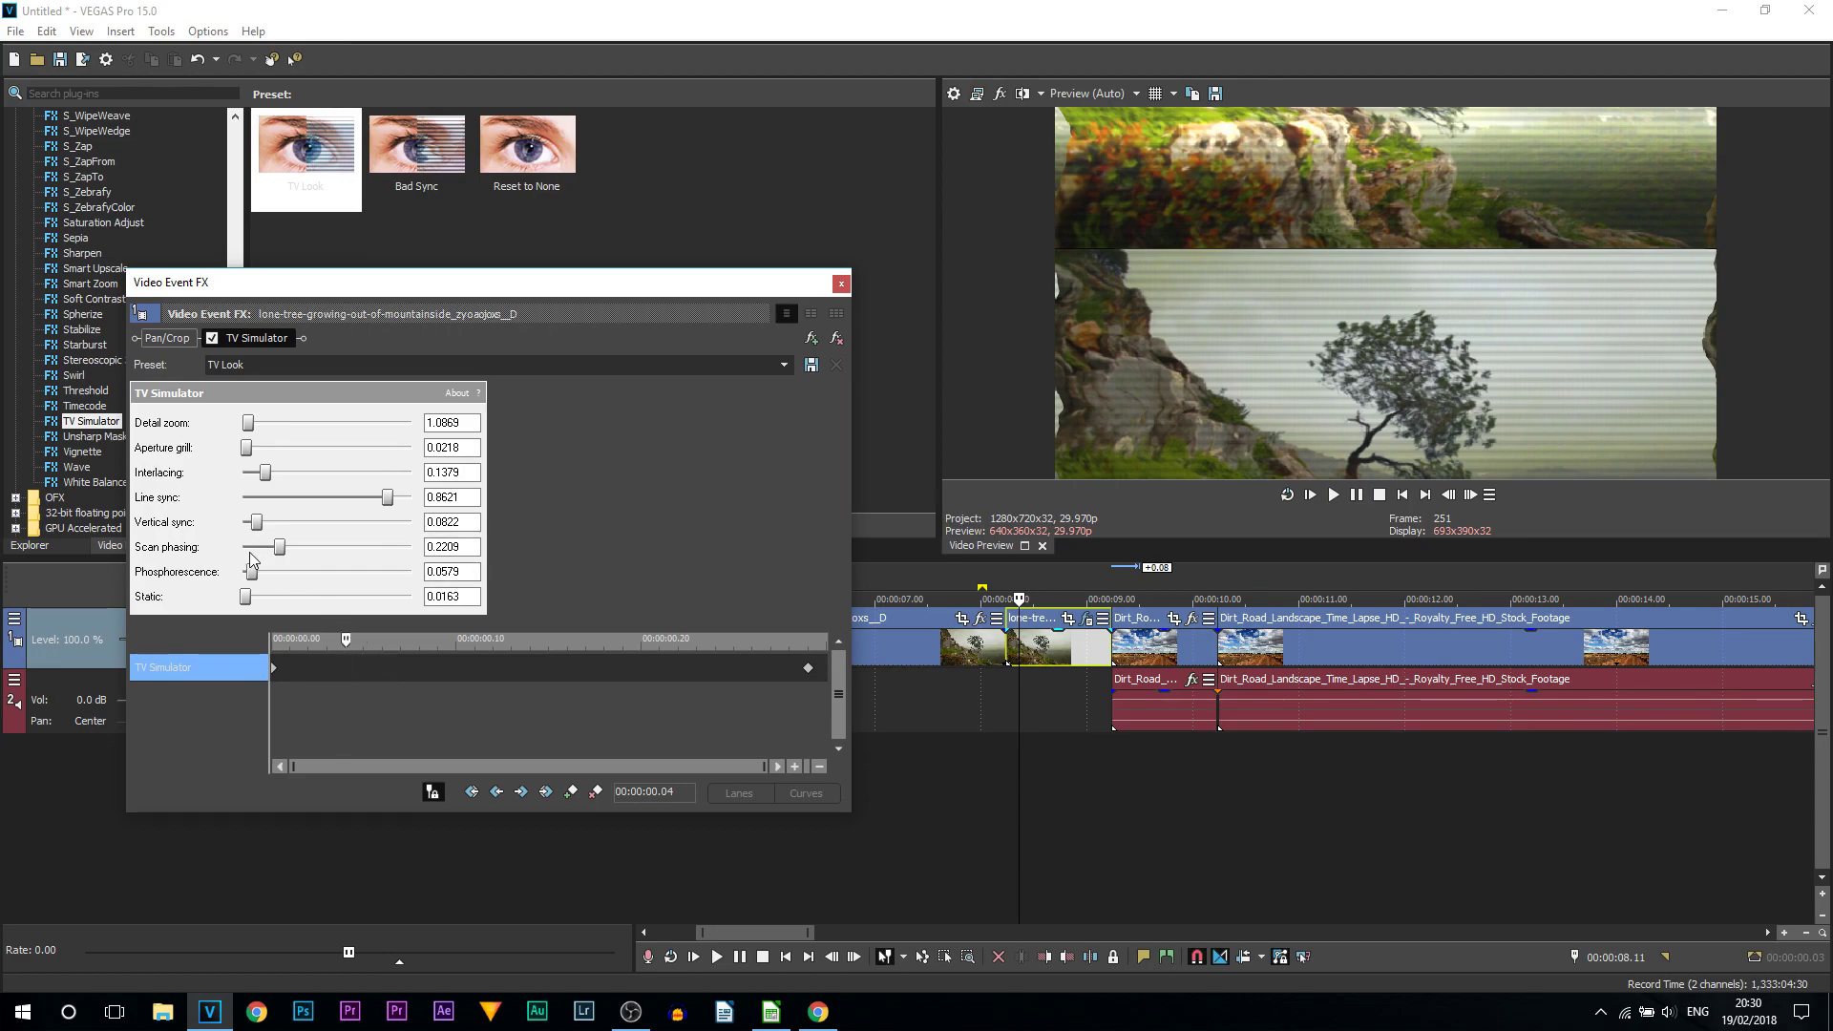
pyautogui.click(274, 674)
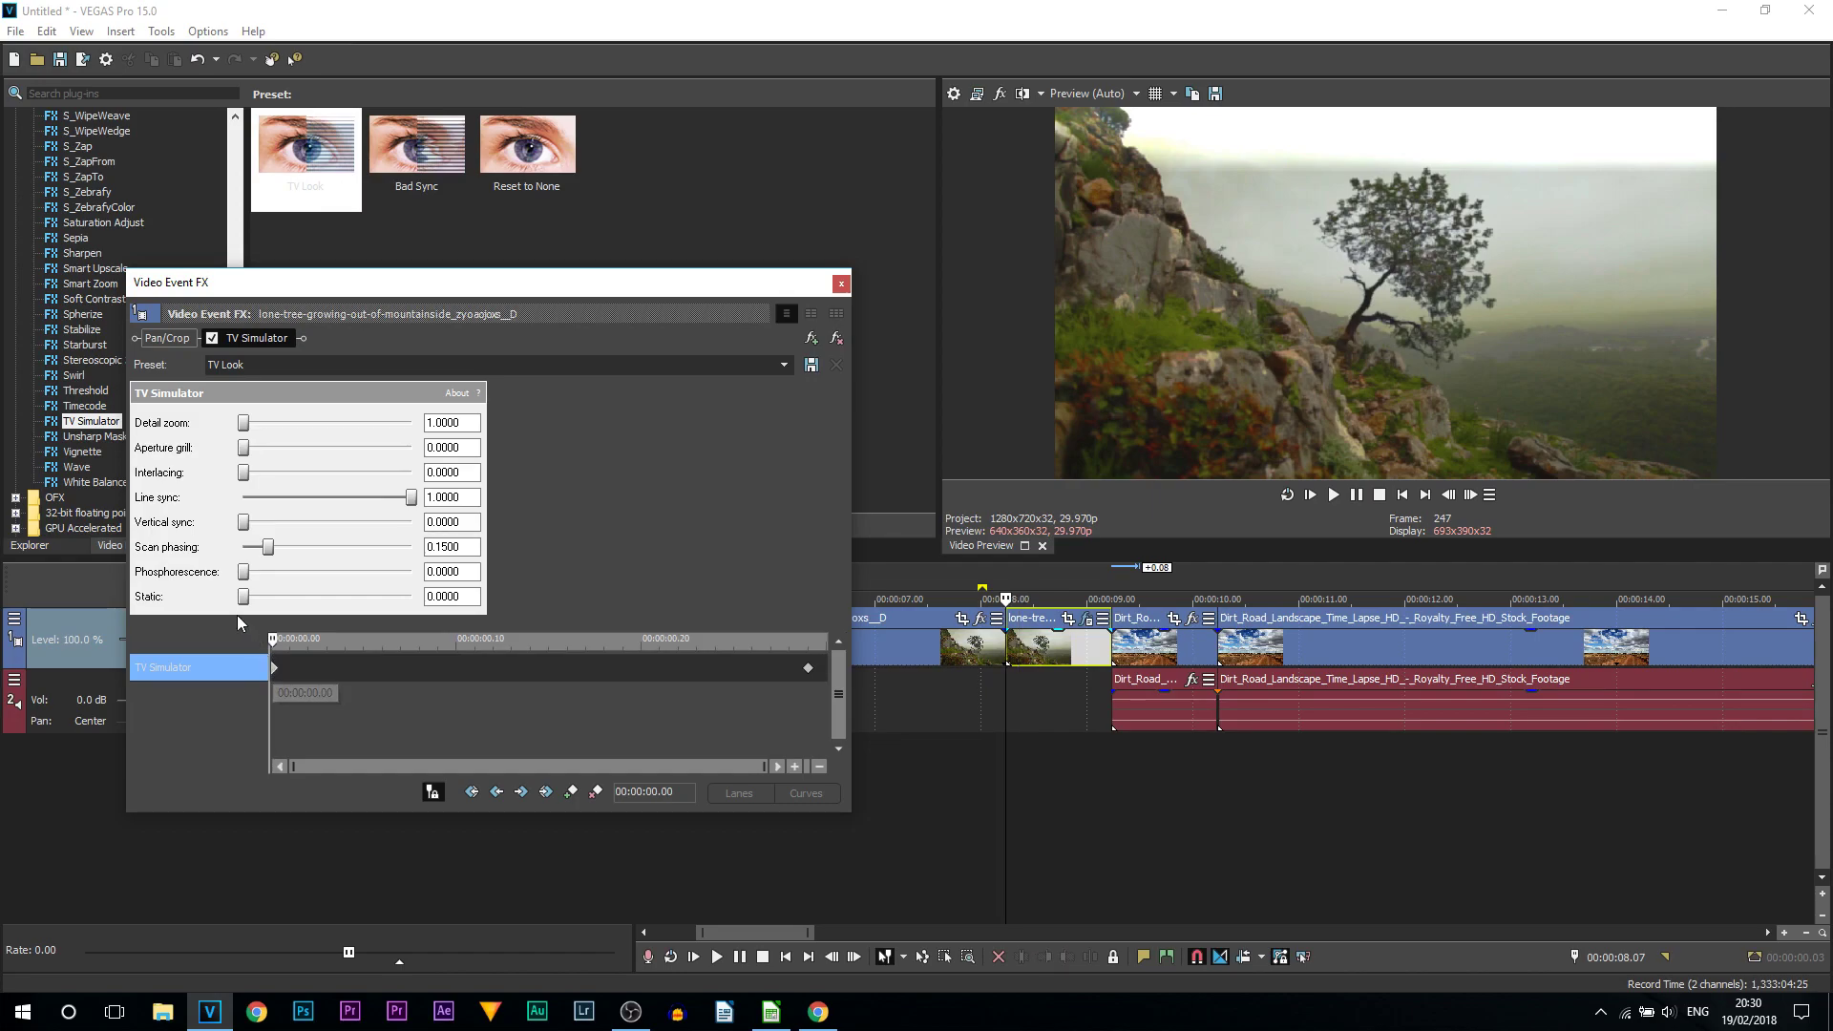
pyautogui.moveTo(243, 522); pyautogui.dragTo(513, 522)
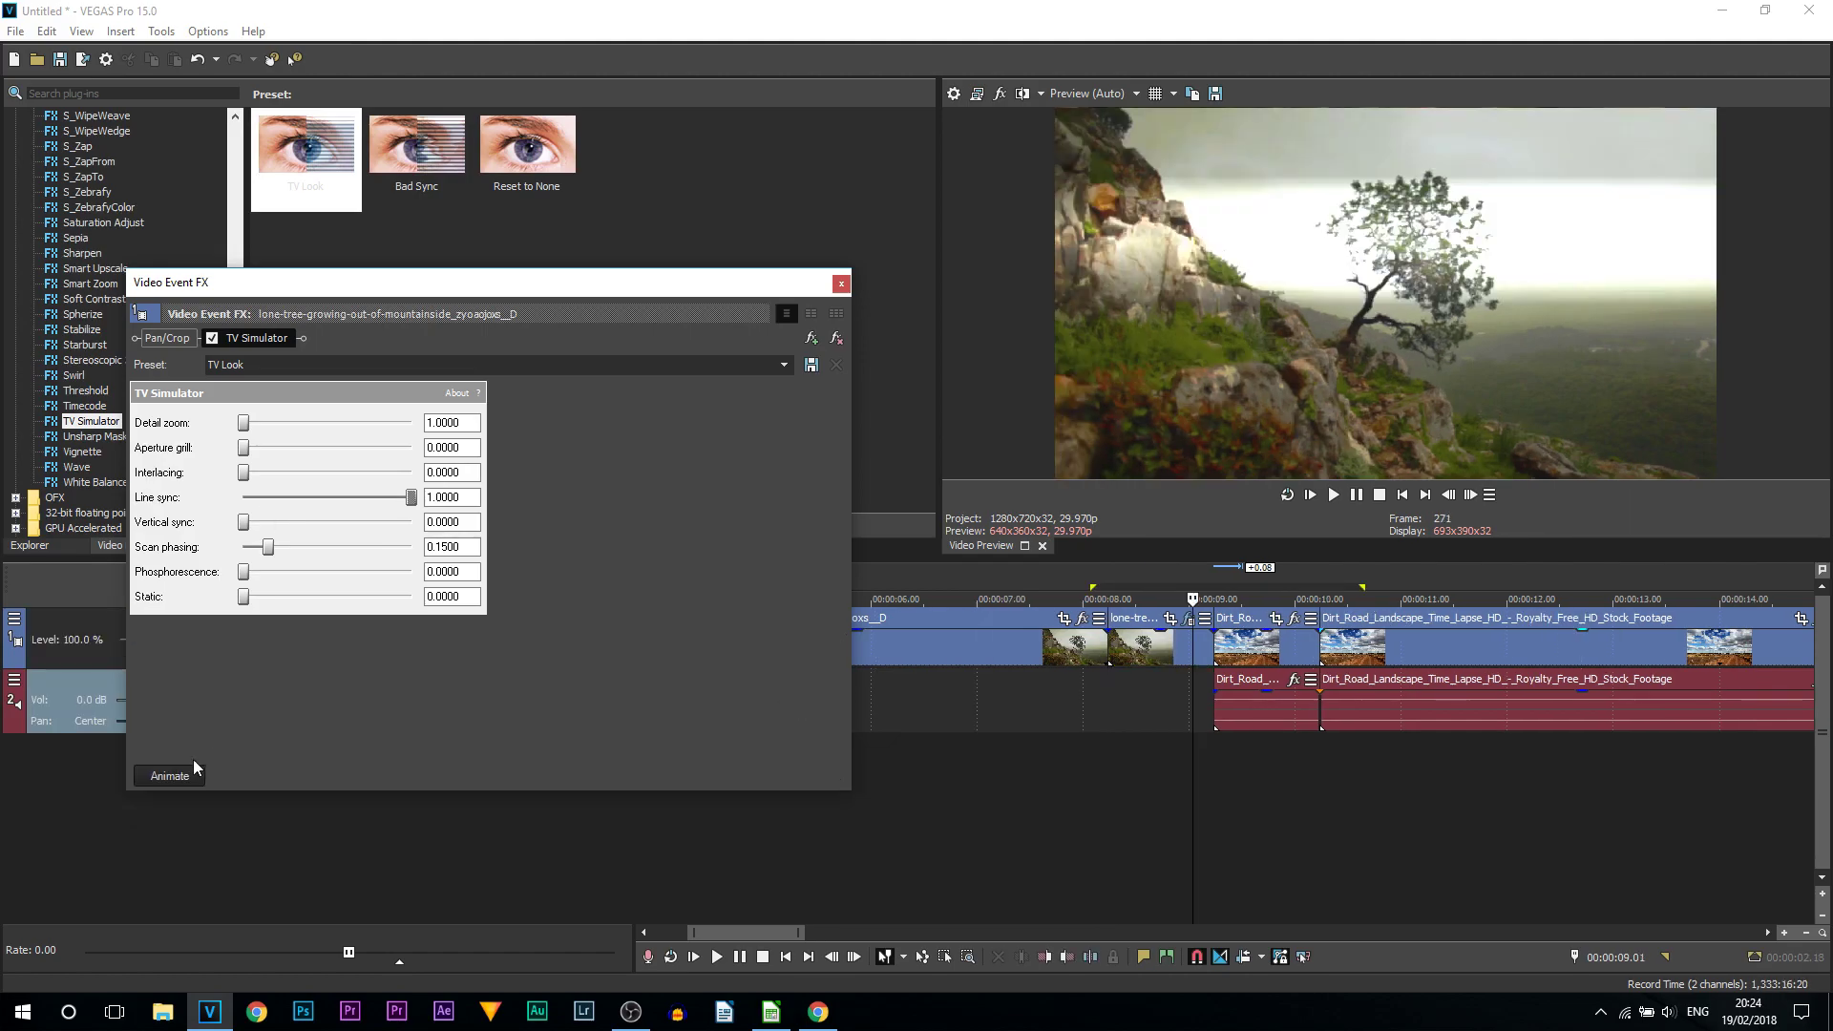
# Animate the lone-tree segment's TV Simulator and, at its last frame (00:00:00.29), set Line sync to 0 and Interlacing to 1.0000.
pyautogui.click(170, 776)
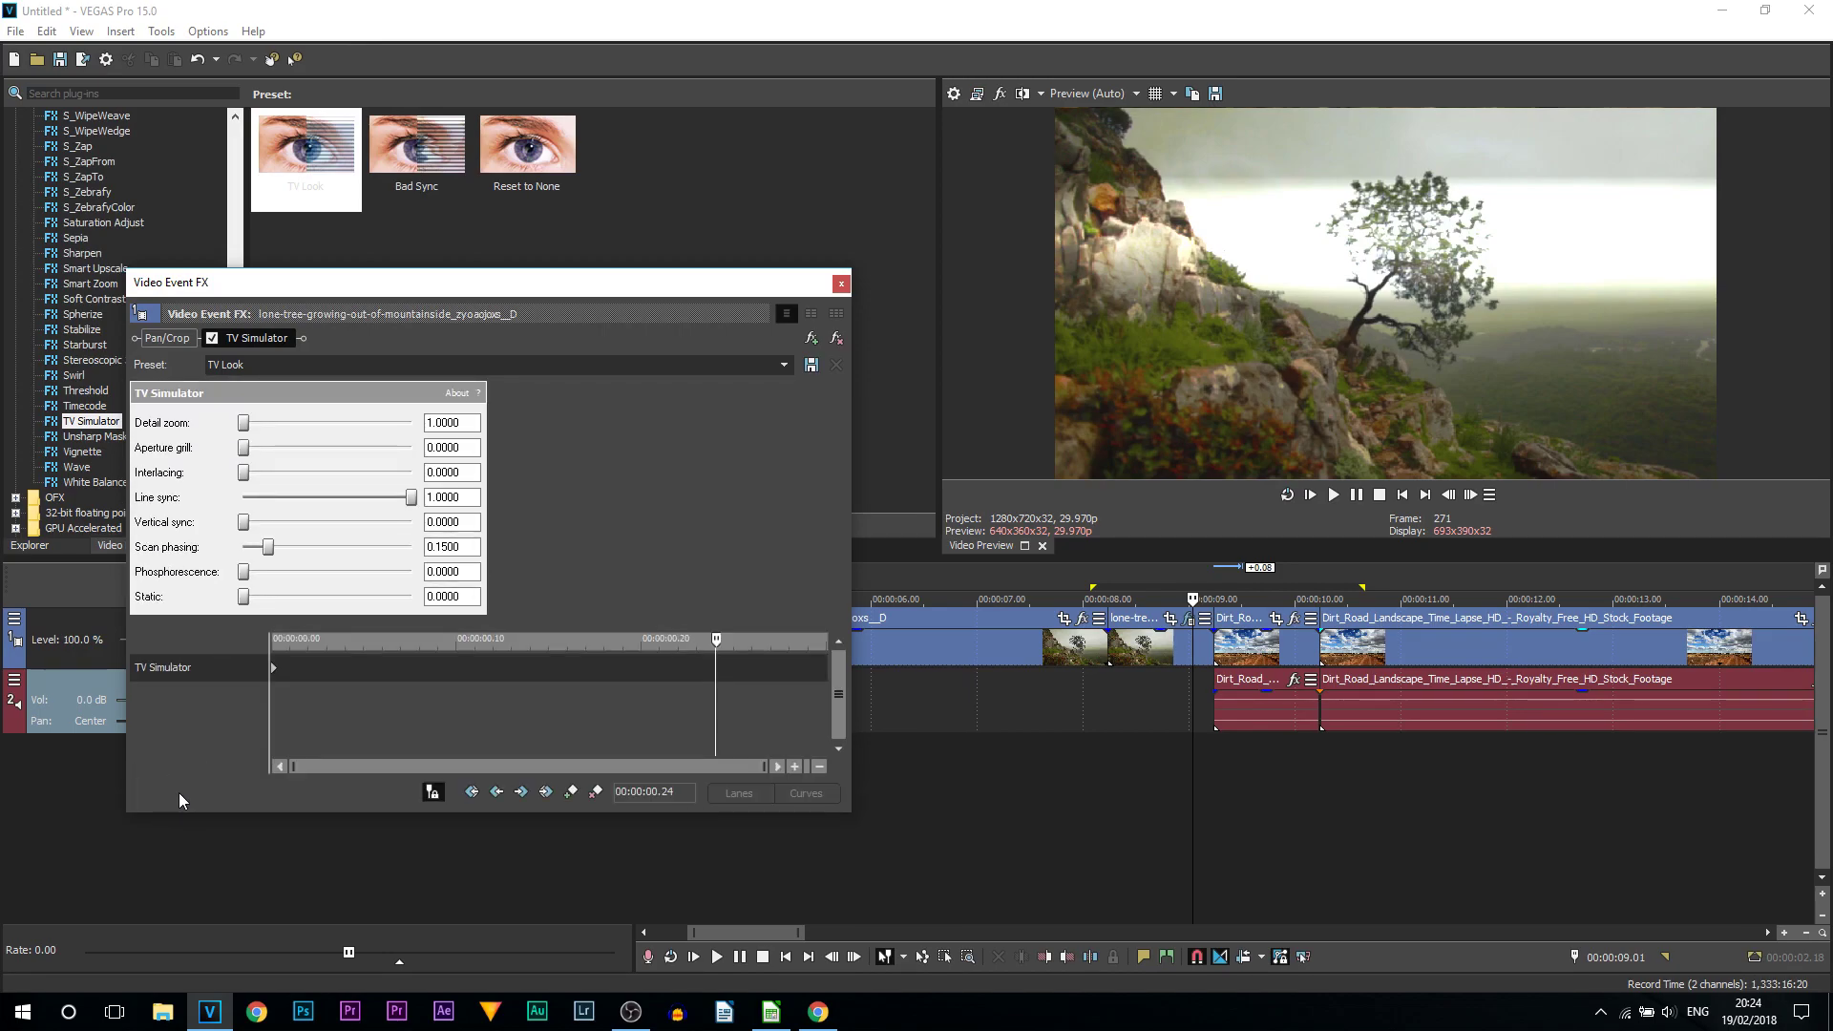
pyautogui.moveTo(655, 684); pyautogui.dragTo(277, 668)
pyautogui.click(280, 669)
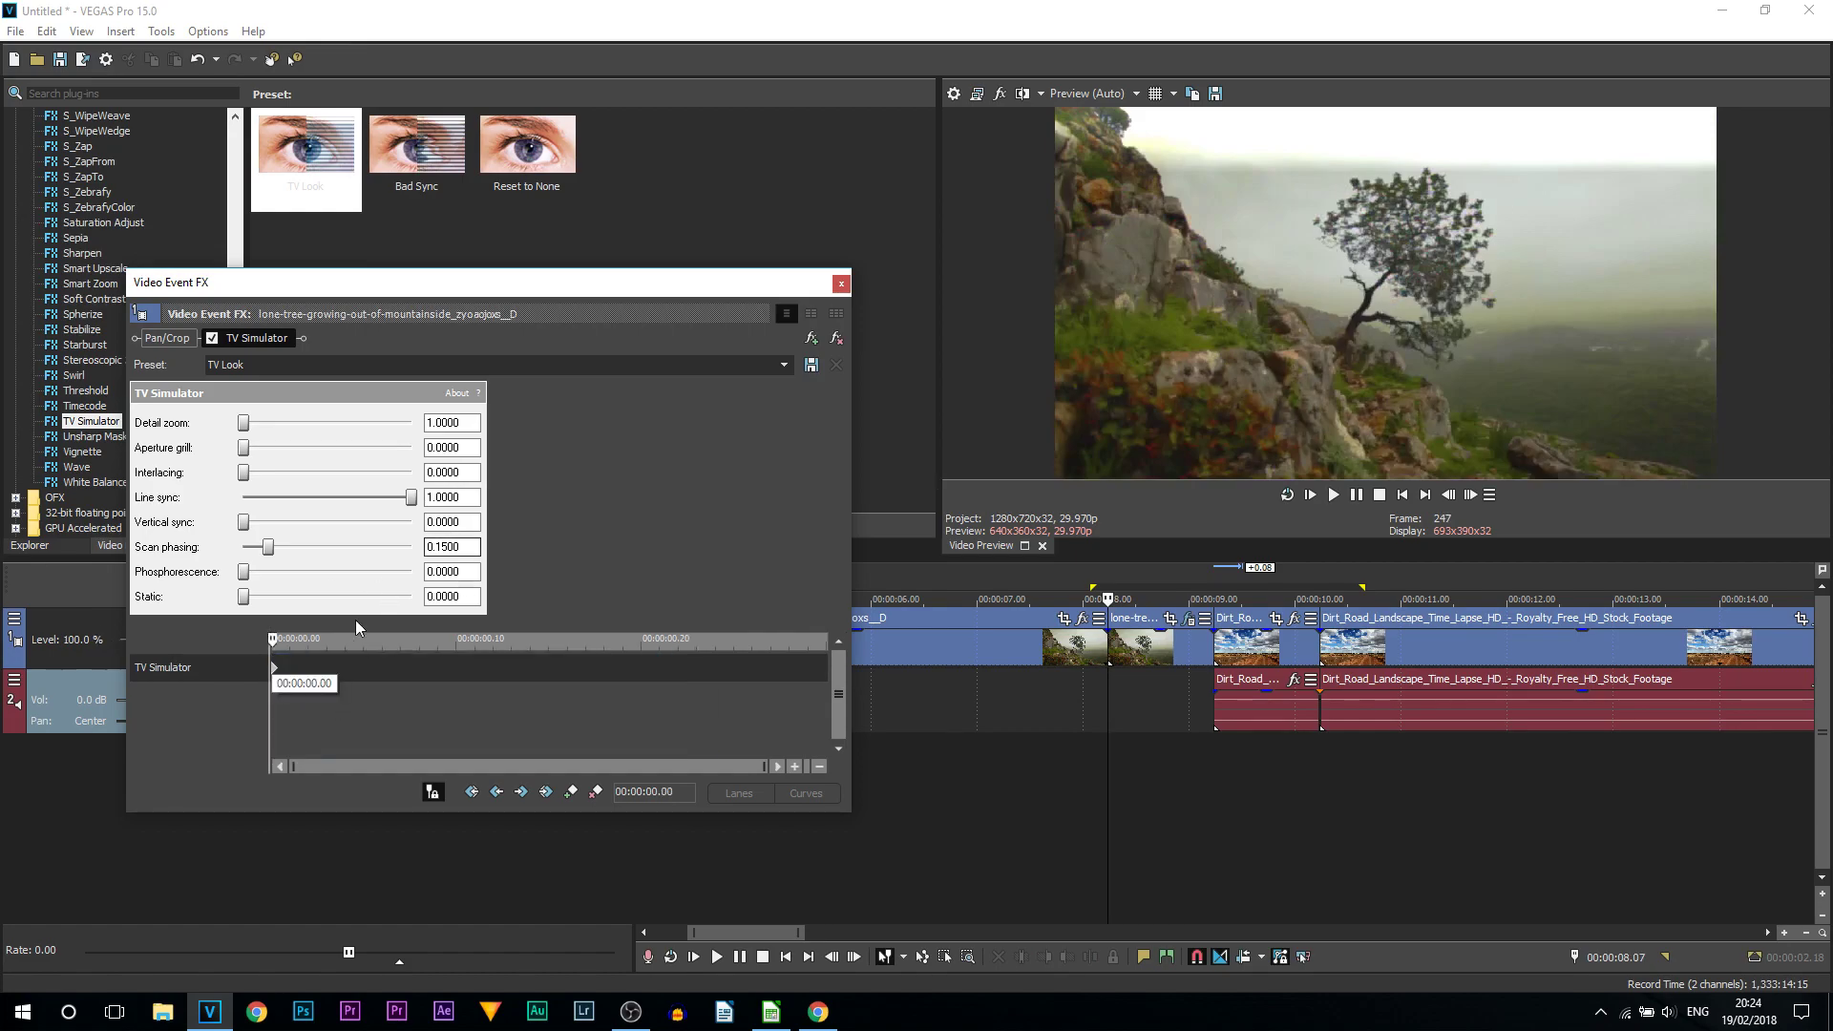
pyautogui.moveTo(275, 649); pyautogui.dragTo(869, 635)
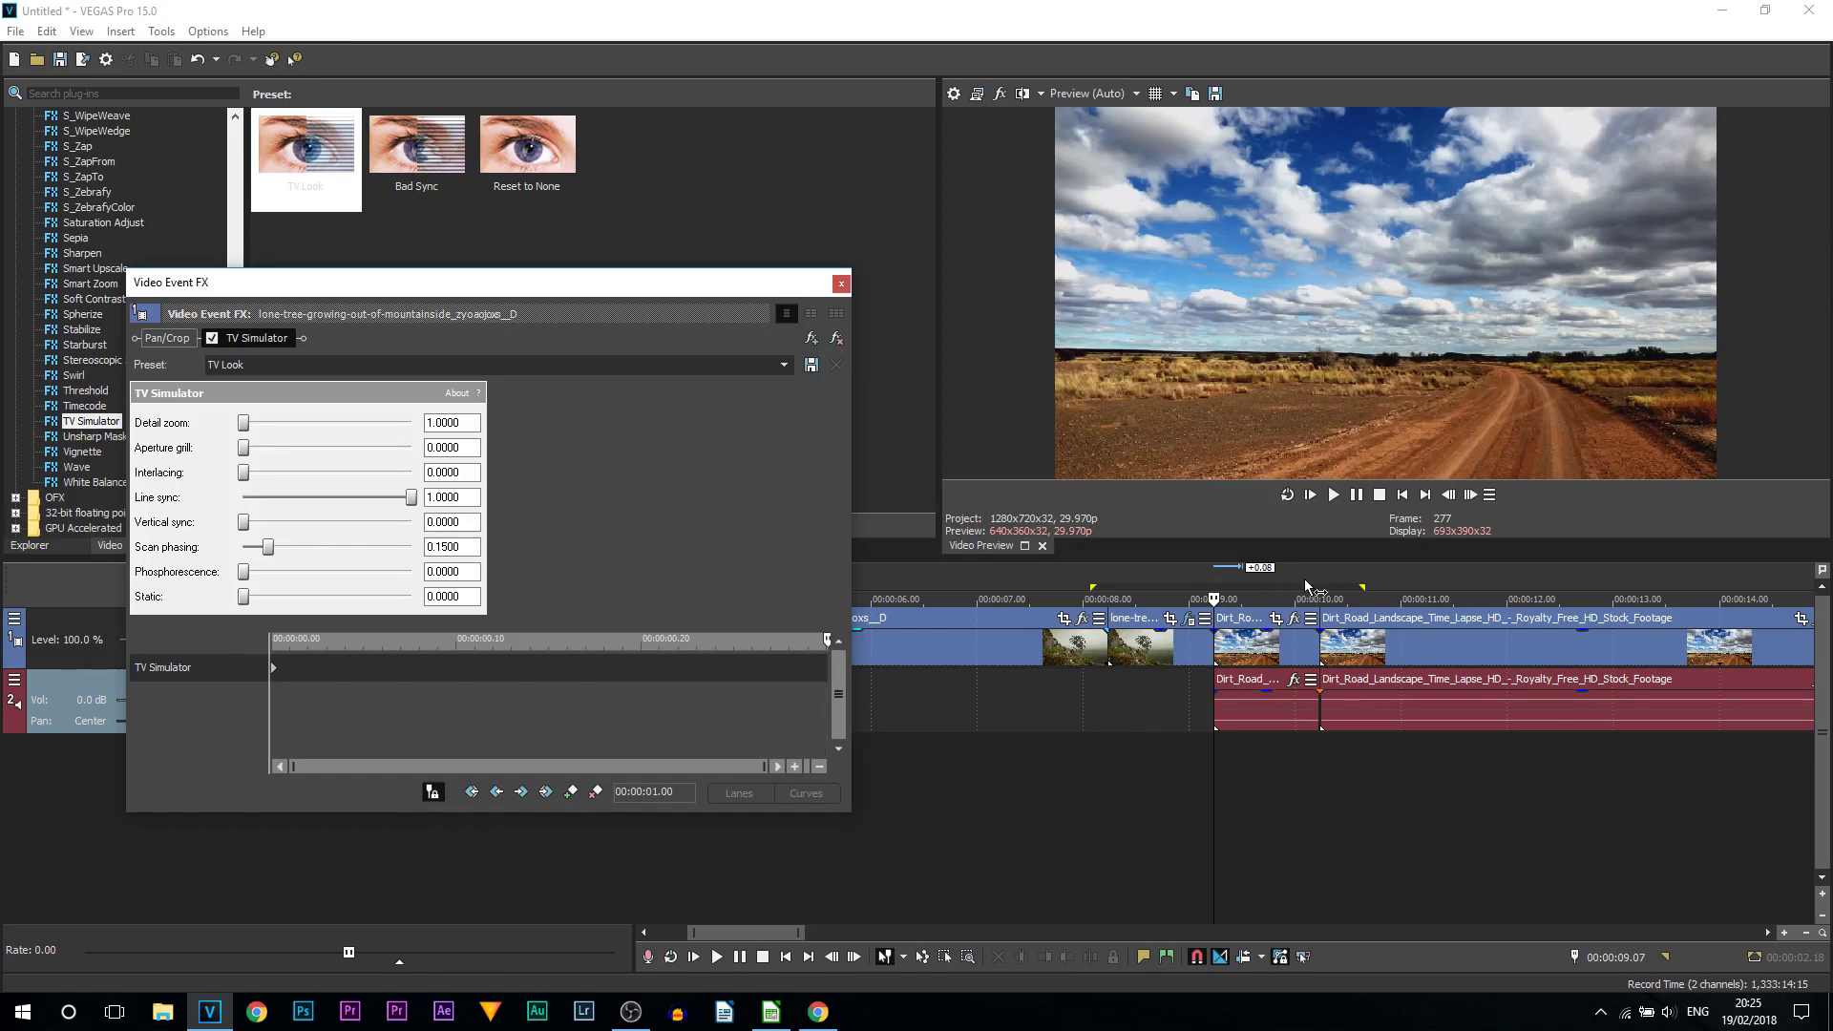
pyautogui.press('Left')
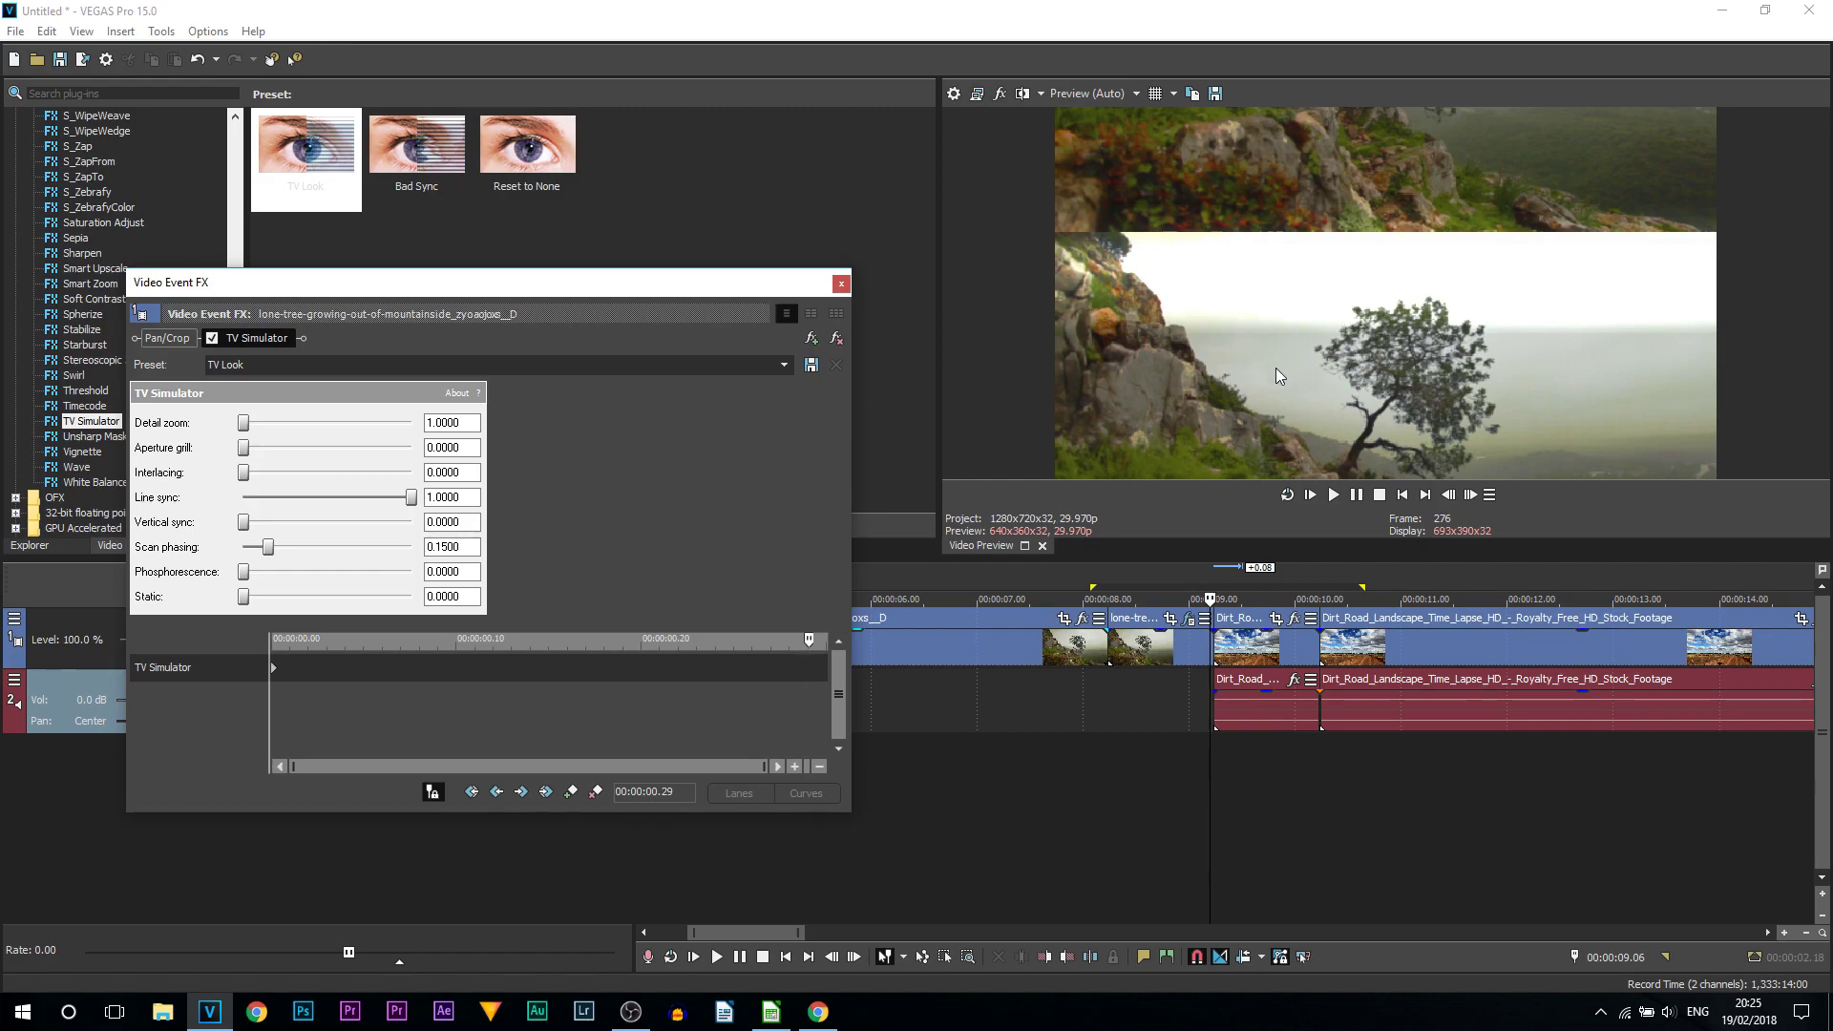
pyautogui.click(408, 498)
pyautogui.moveTo(408, 497); pyautogui.dragTo(624, 477)
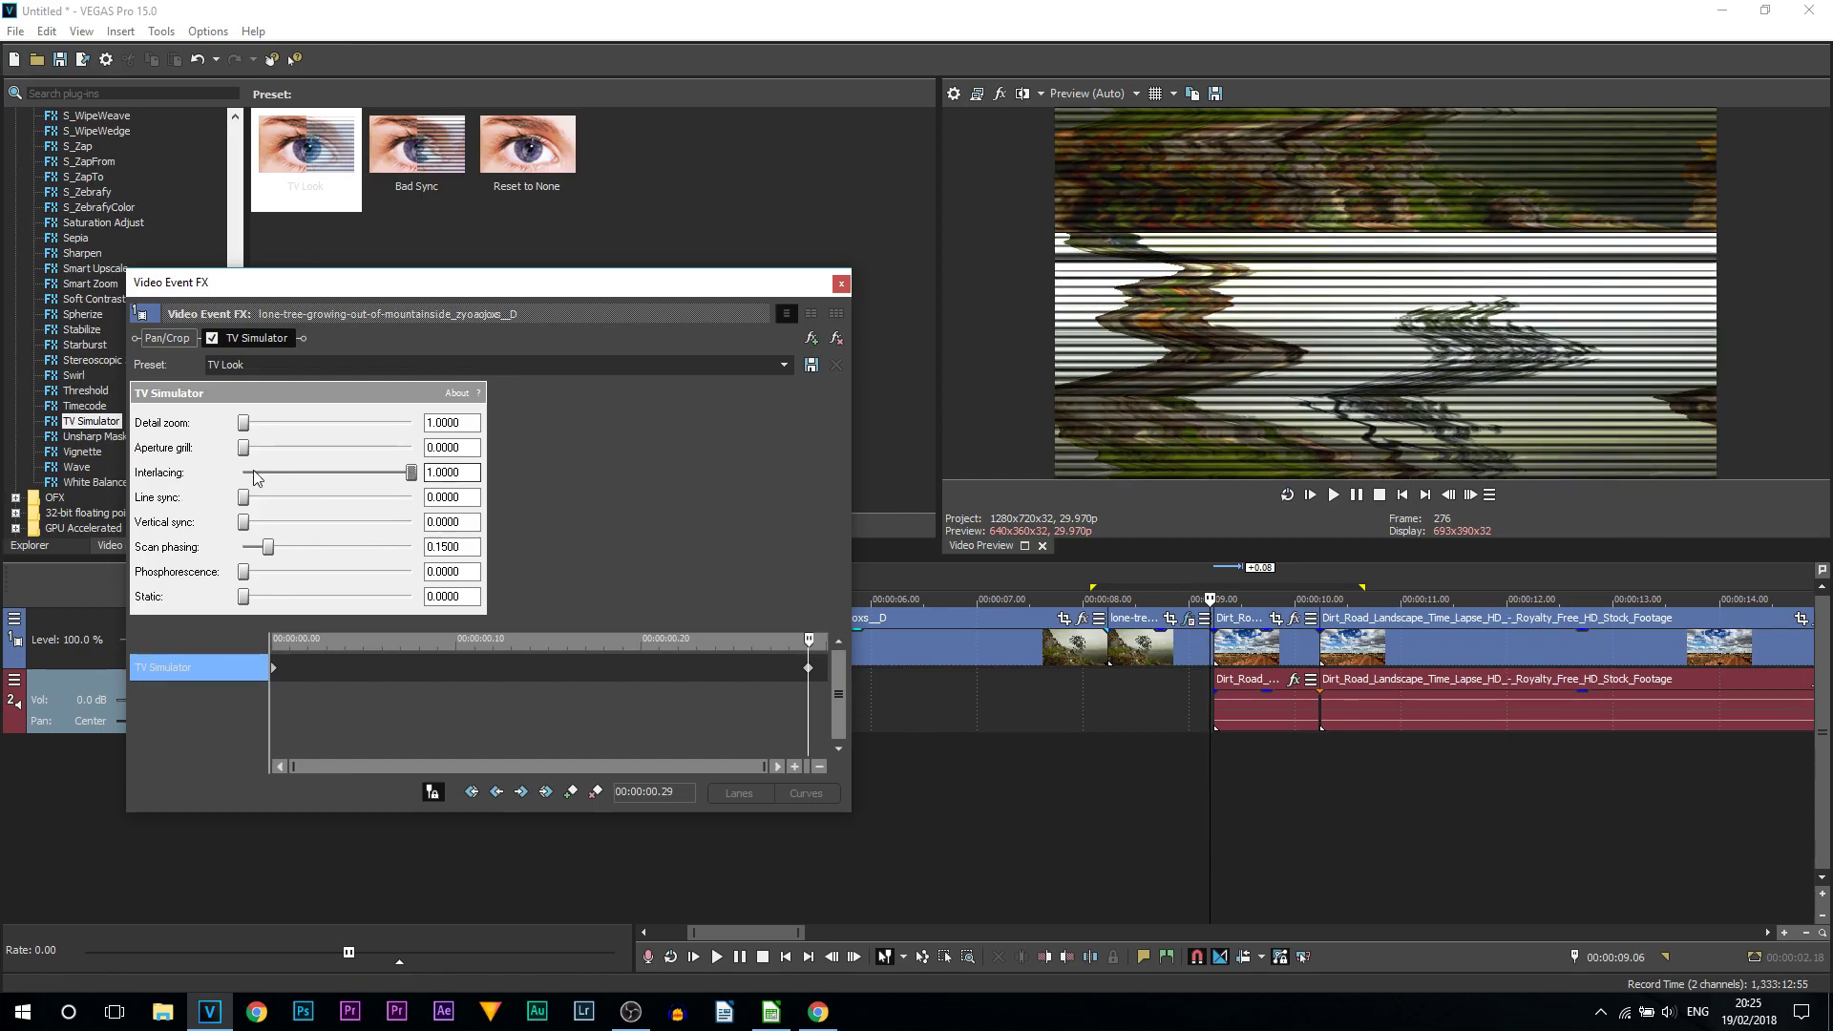
# At the same keyframe, set Aperture grill to 0.1580, Detail zoom 1.6300, Vertical sync 0.5960, Scan phasing 0.6640, Phosphorescence 0.4200 and Static 0.1180.
pyautogui.moveTo(246, 450); pyautogui.dragTo(293, 451)
pyautogui.moveTo(304, 424)
pyautogui.mouseDown()
pyautogui.moveTo(274, 427)
pyautogui.moveTo(407, 431)
pyautogui.moveTo(294, 430)
pyautogui.mouseUp()
pyautogui.moveTo(247, 526); pyautogui.dragTo(356, 549)
pyautogui.moveTo(248, 583)
pyautogui.mouseDown()
pyautogui.moveTo(382, 582)
pyautogui.moveTo(263, 599)
pyautogui.mouseUp()
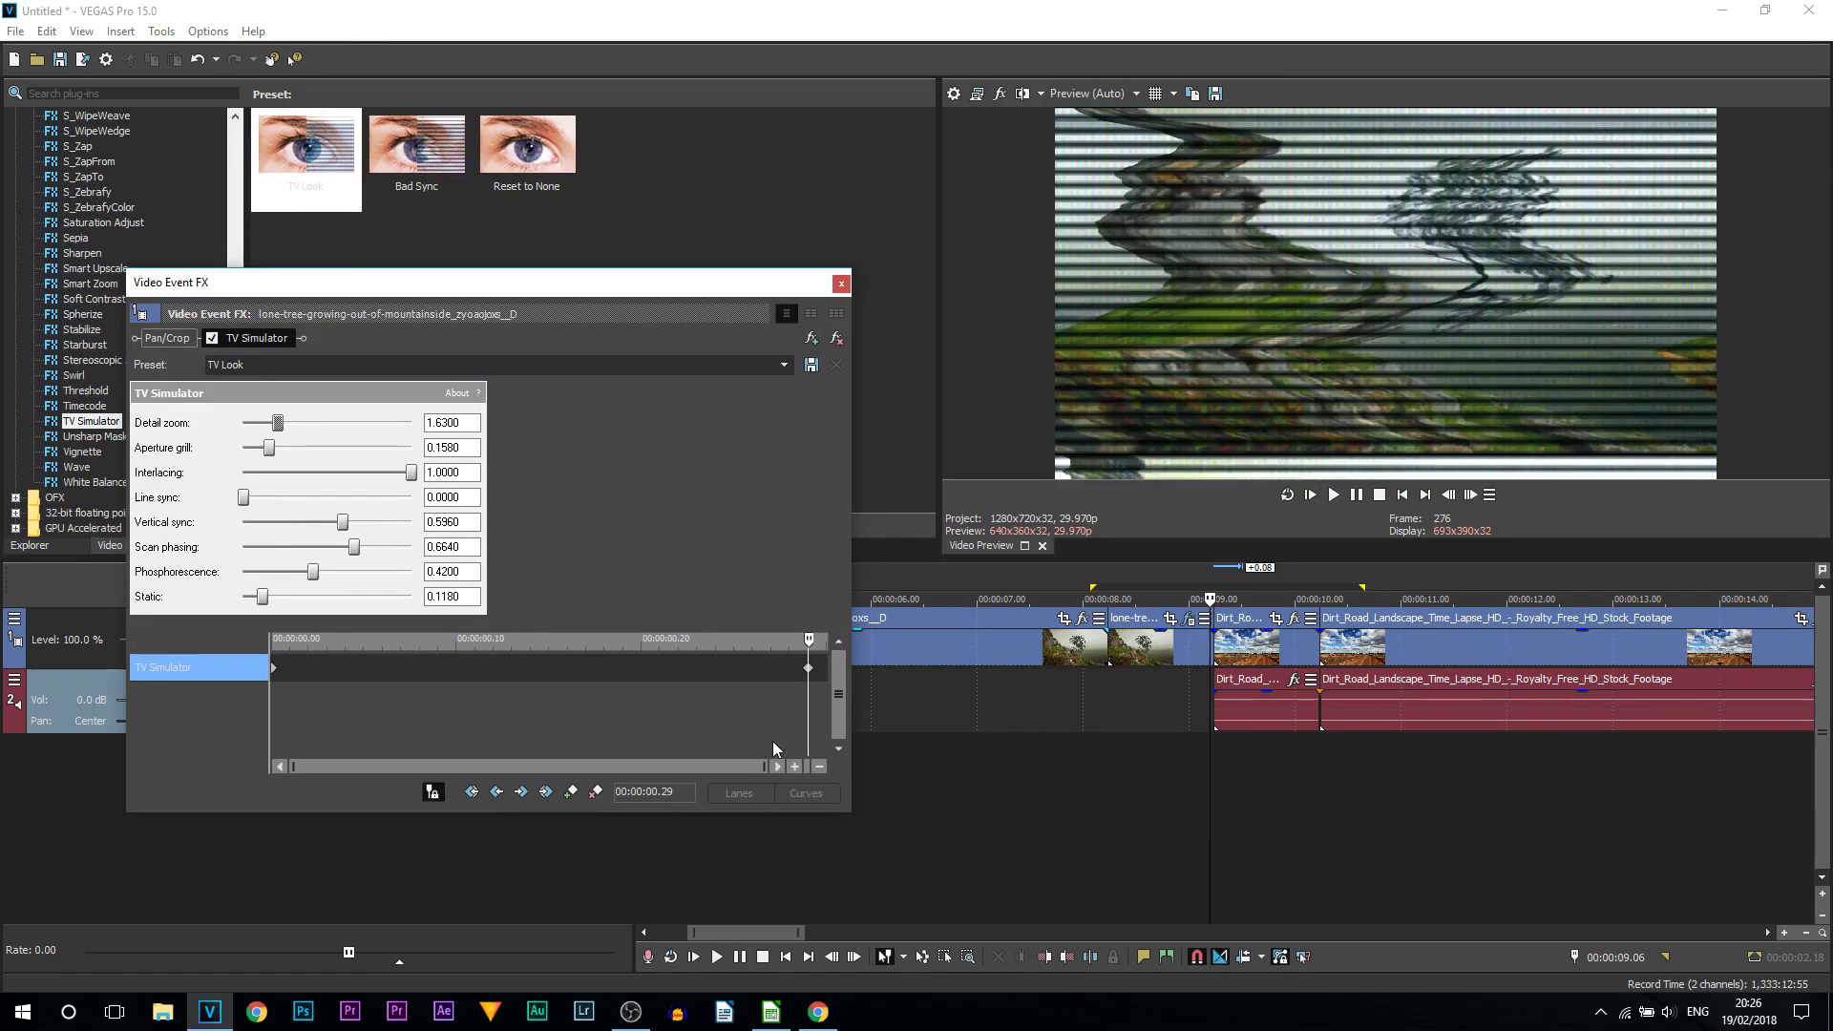
# Close the effect settings and play back the lone-tree segment's glitch from shortly before it starts.
pyautogui.click(840, 284)
pyautogui.click(1115, 736)
pyautogui.moveTo(1086, 745); pyautogui.dragTo(1082, 745)
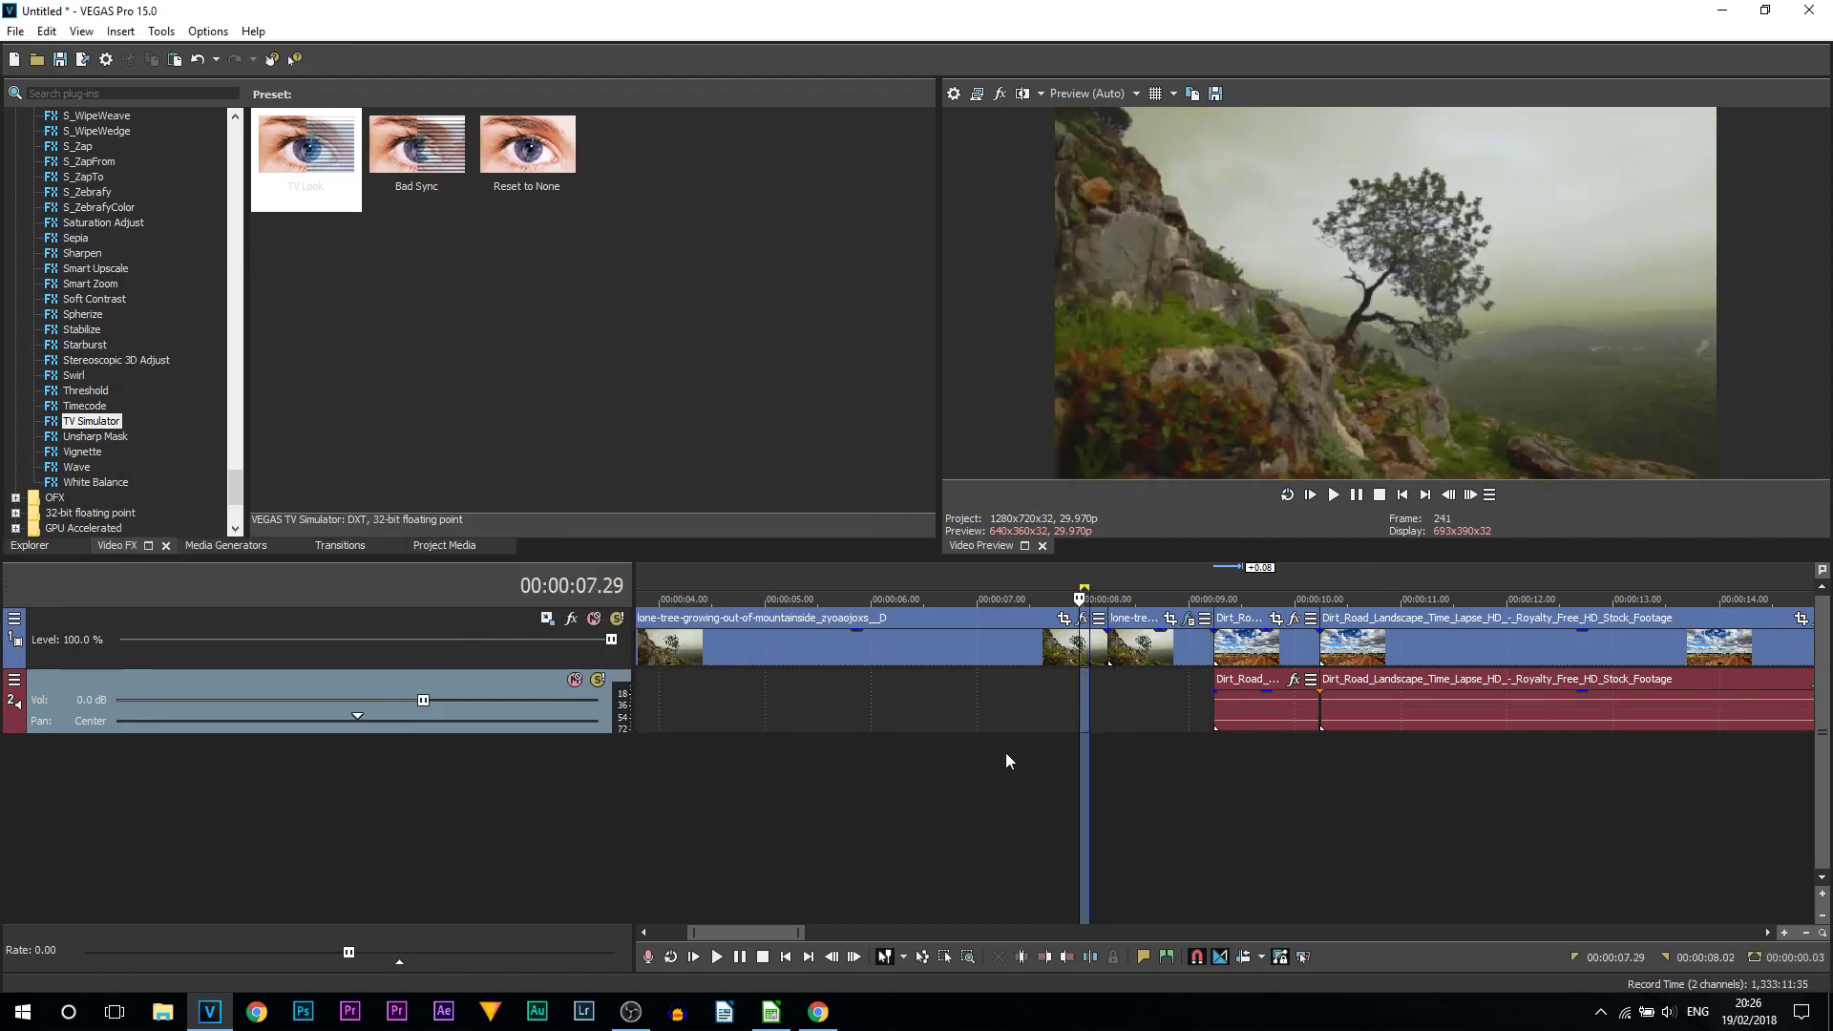
pyautogui.click(998, 753)
pyautogui.press('space')
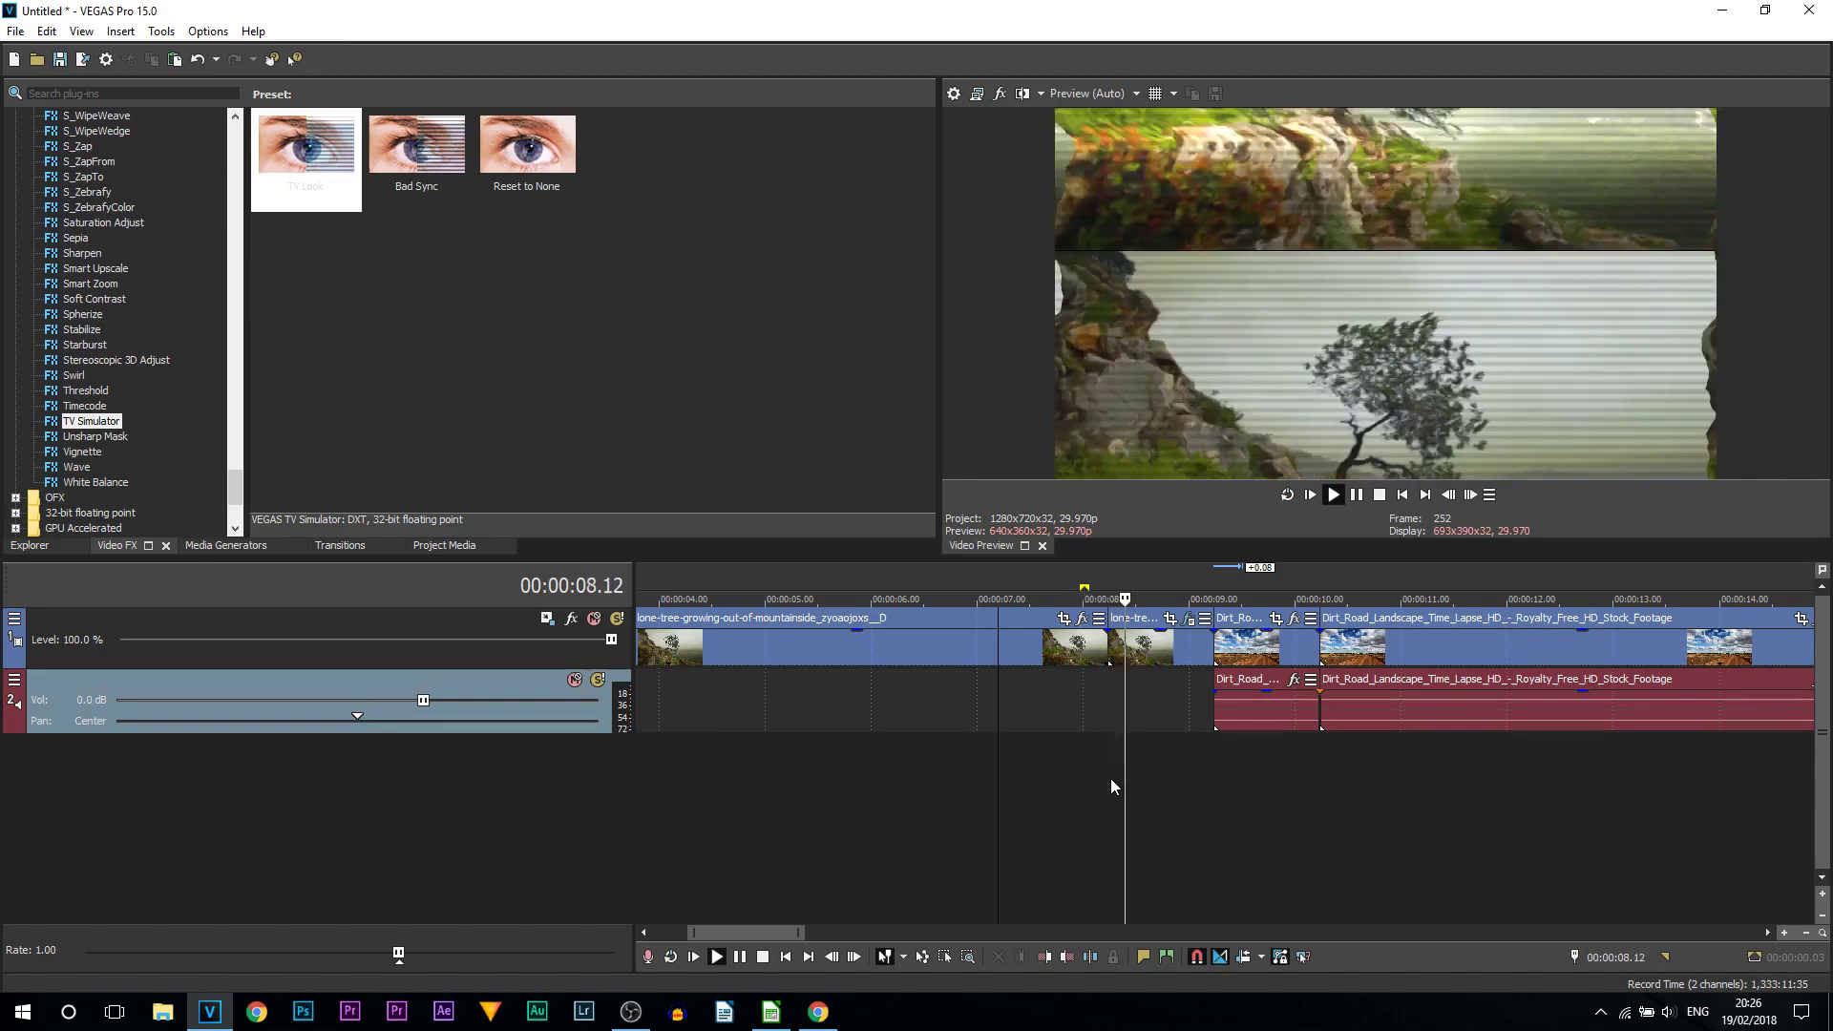
pyautogui.press('space')
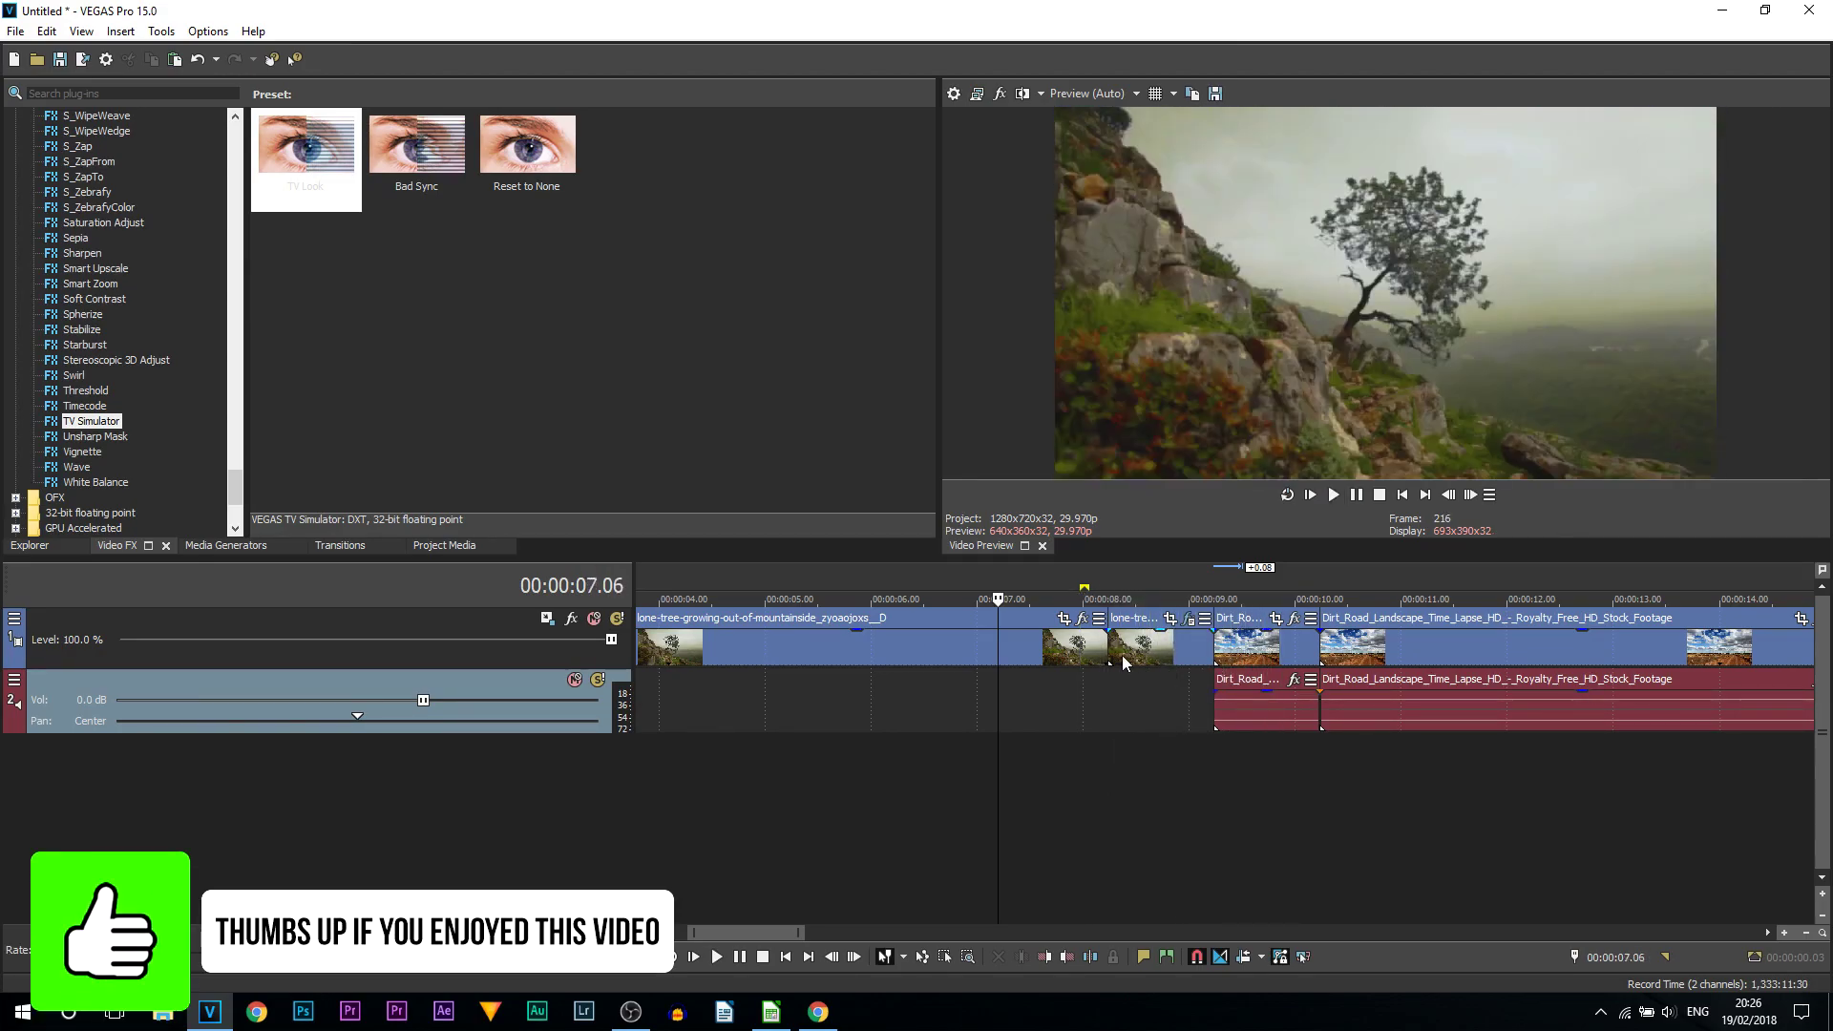
pyautogui.click(1110, 701)
pyautogui.press('space')
pyautogui.press('space')
# Apply the TV Look preset of the TV Simulator effect to the one-second dirt-road segment after the cut.
pyautogui.click(1234, 648)
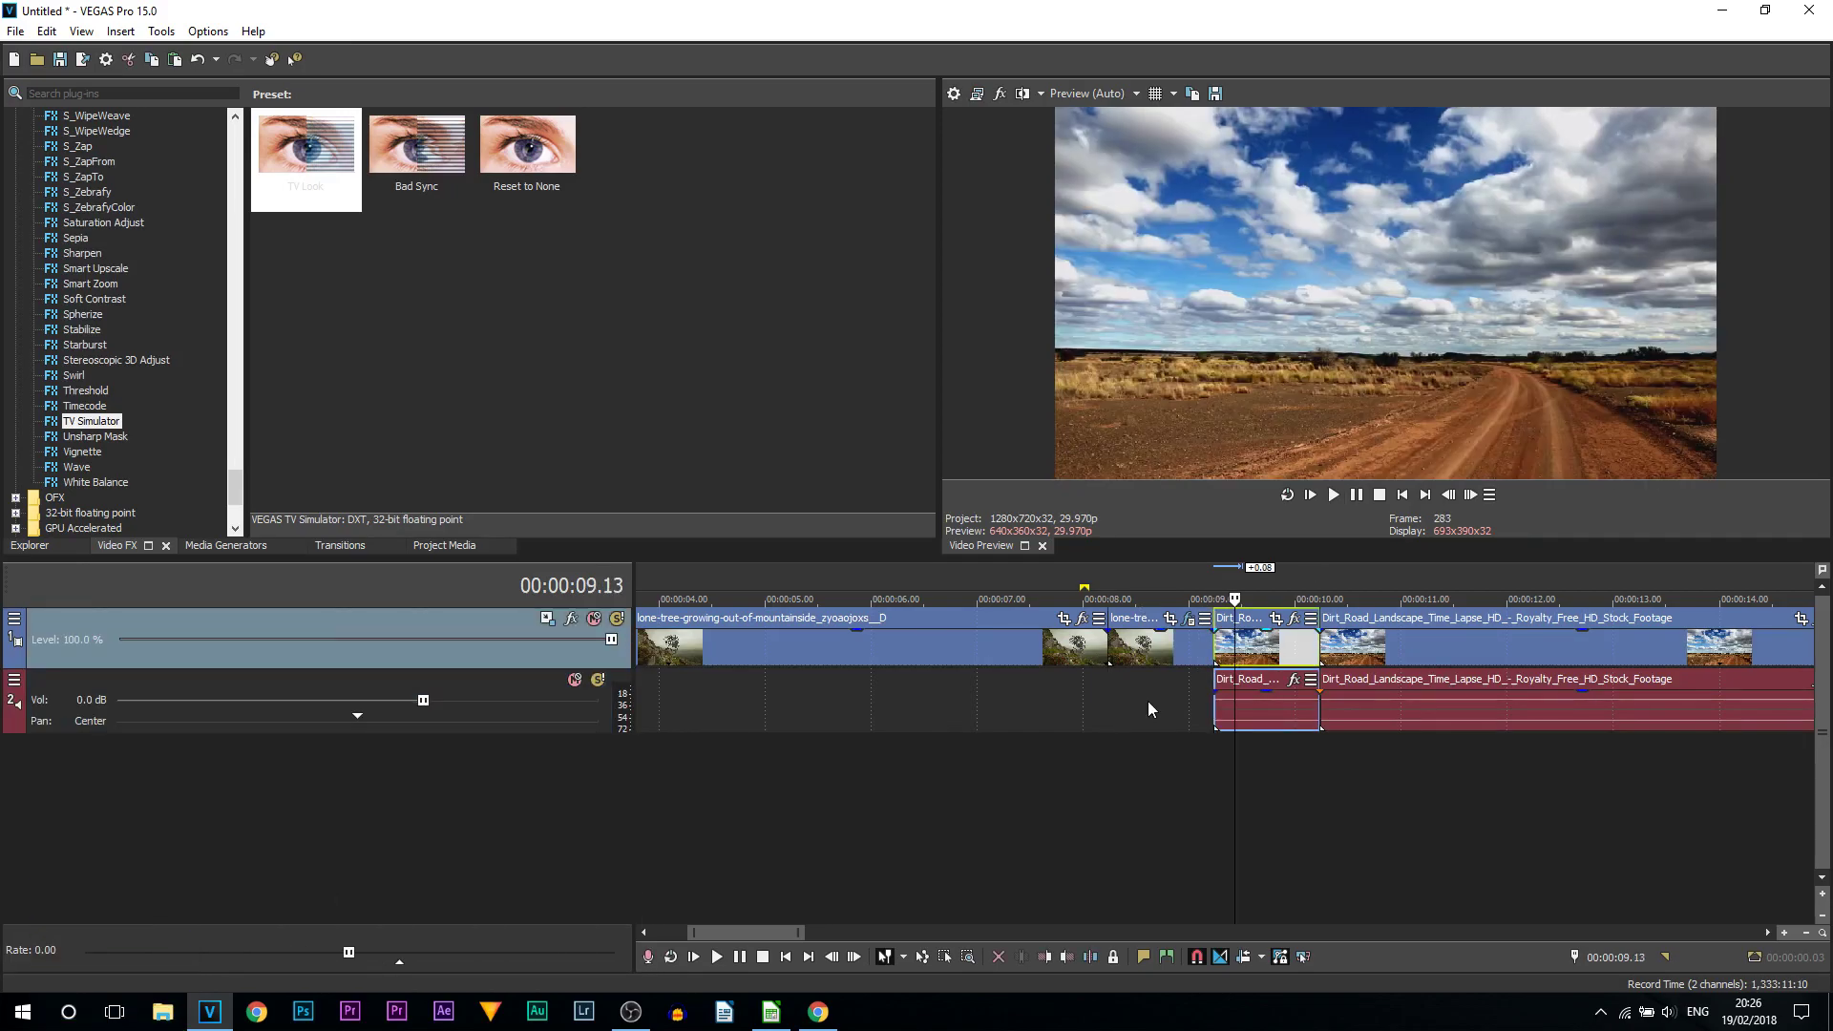
pyautogui.click(1214, 657)
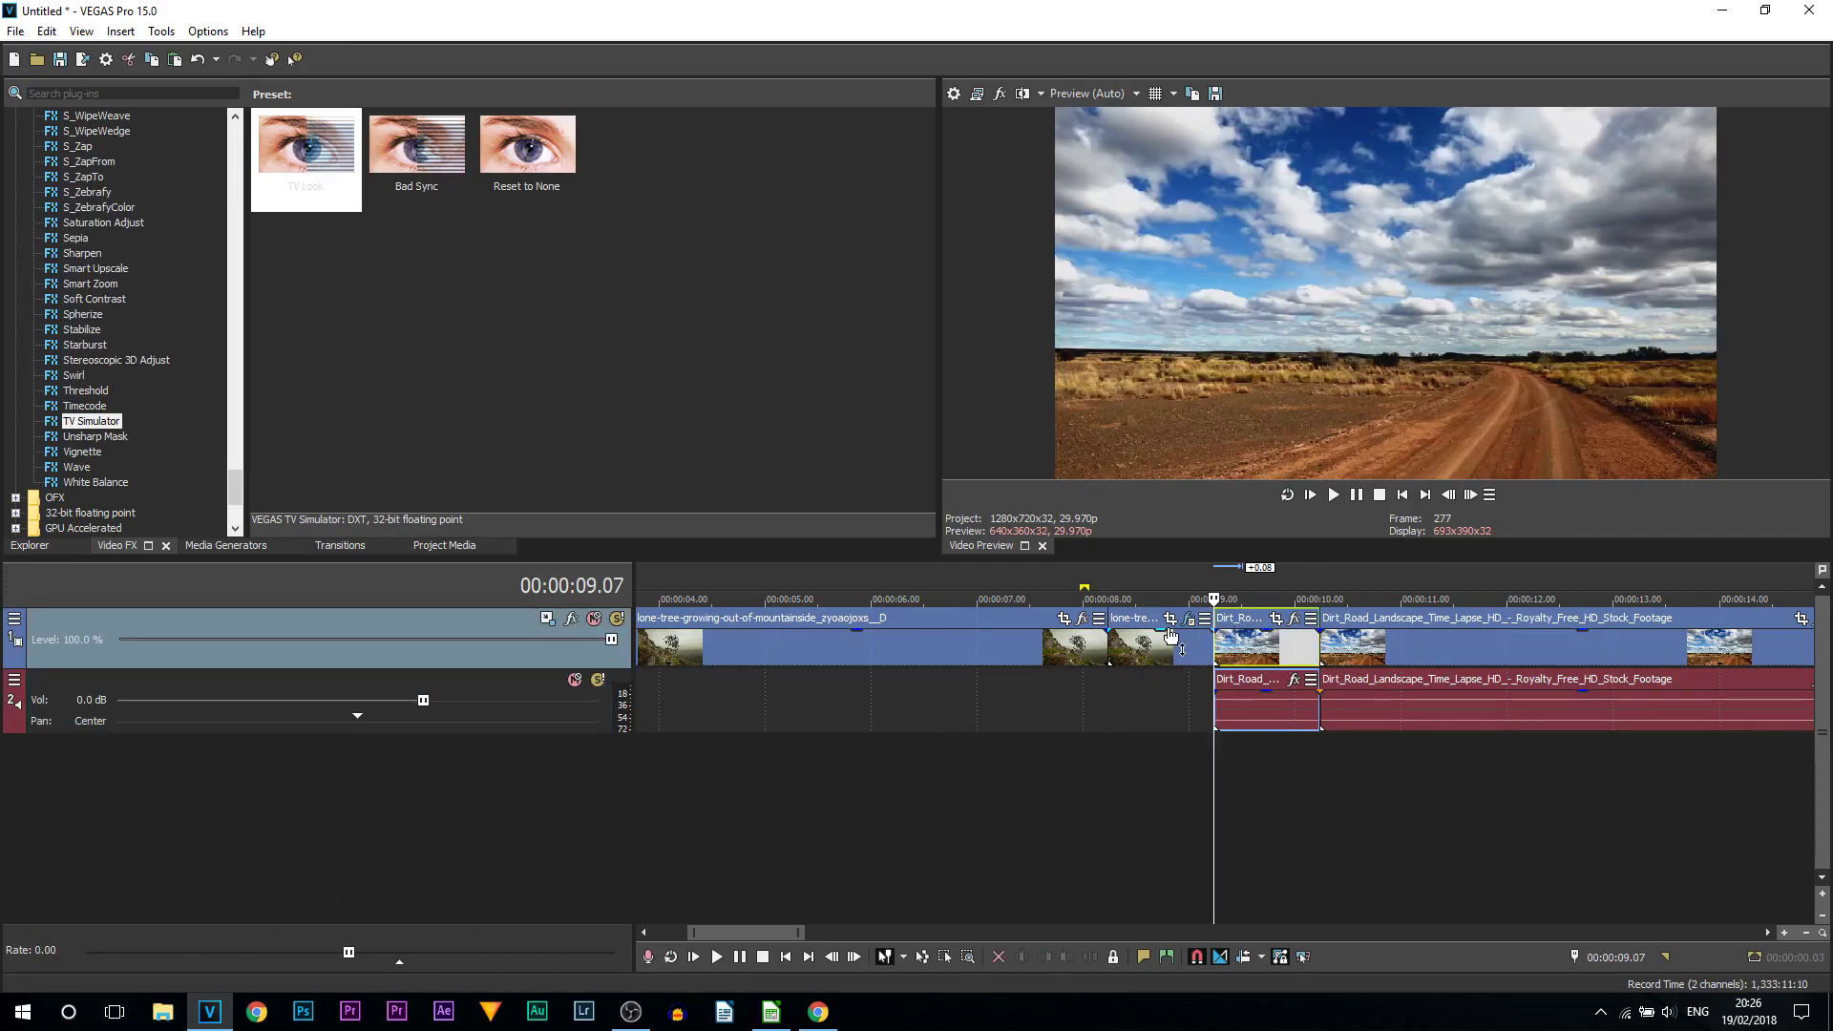
pyautogui.moveTo(320, 158); pyautogui.dragTo(1251, 653)
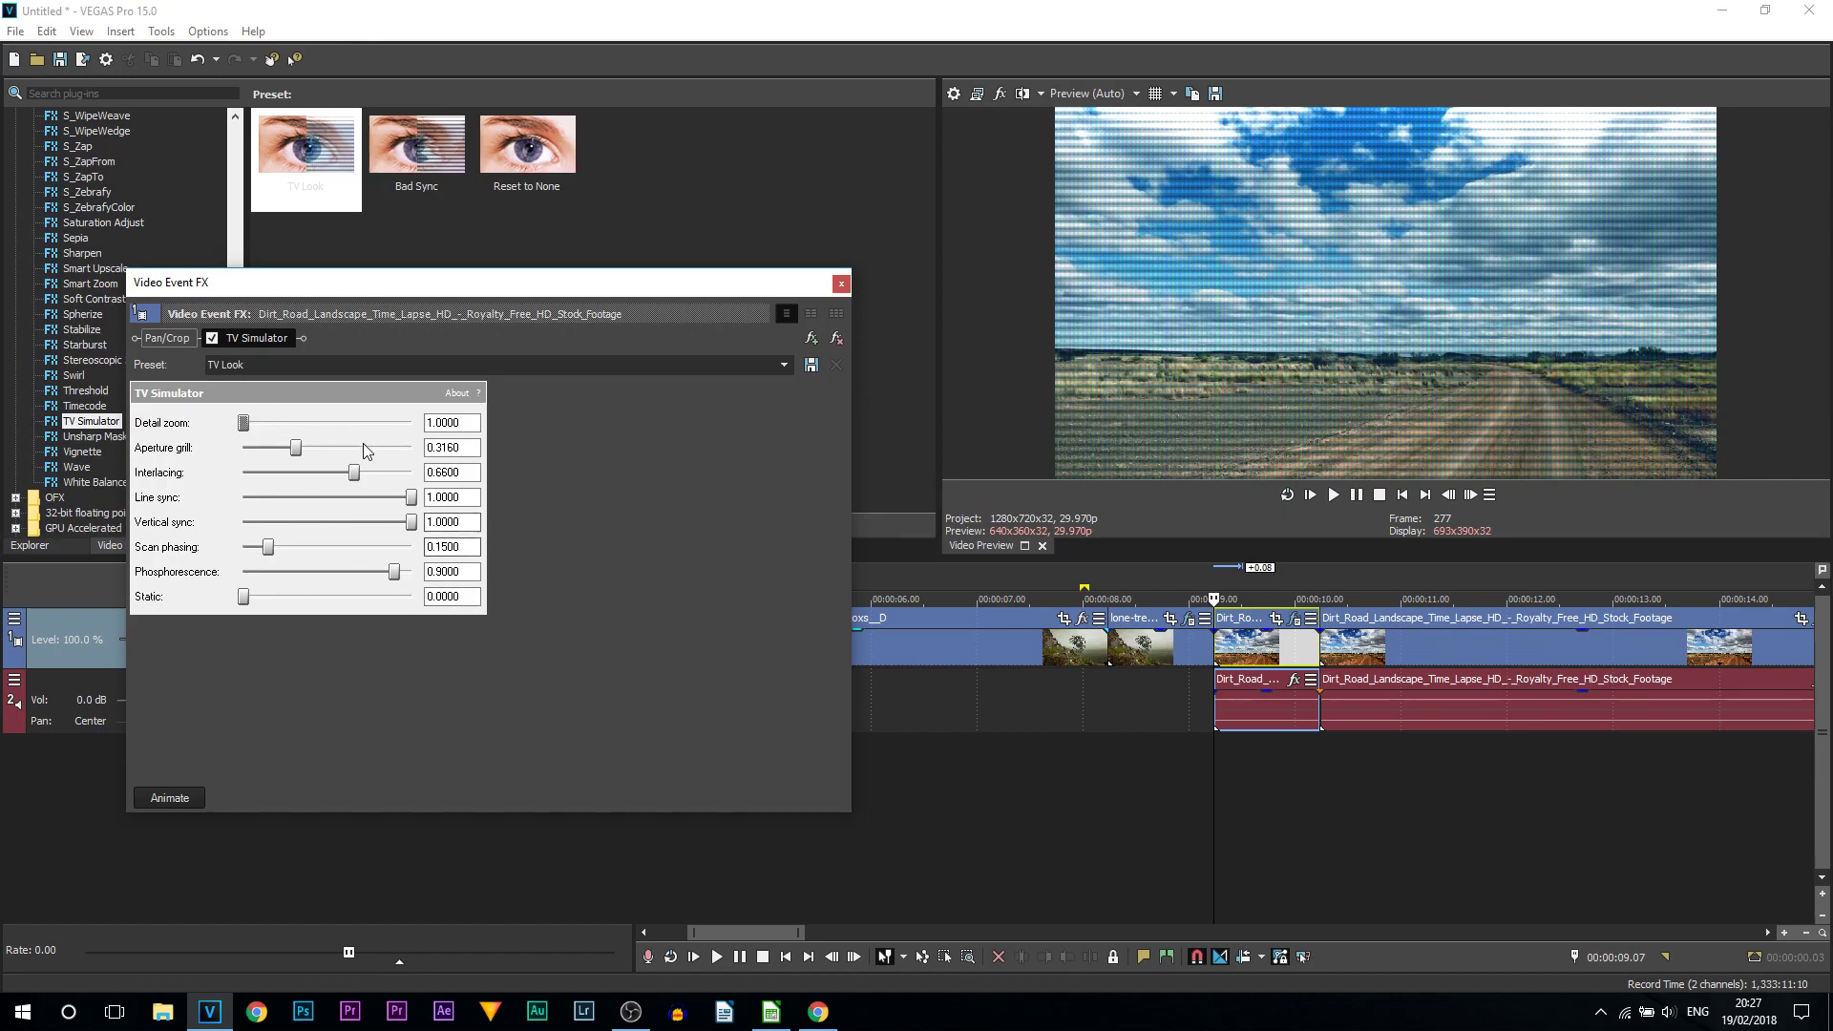
# Open the lone-tree segment's event effects and review the TV Simulator values at its last keyframe.
pyautogui.click(1177, 652)
pyautogui.scroll(5, 1195, 668)
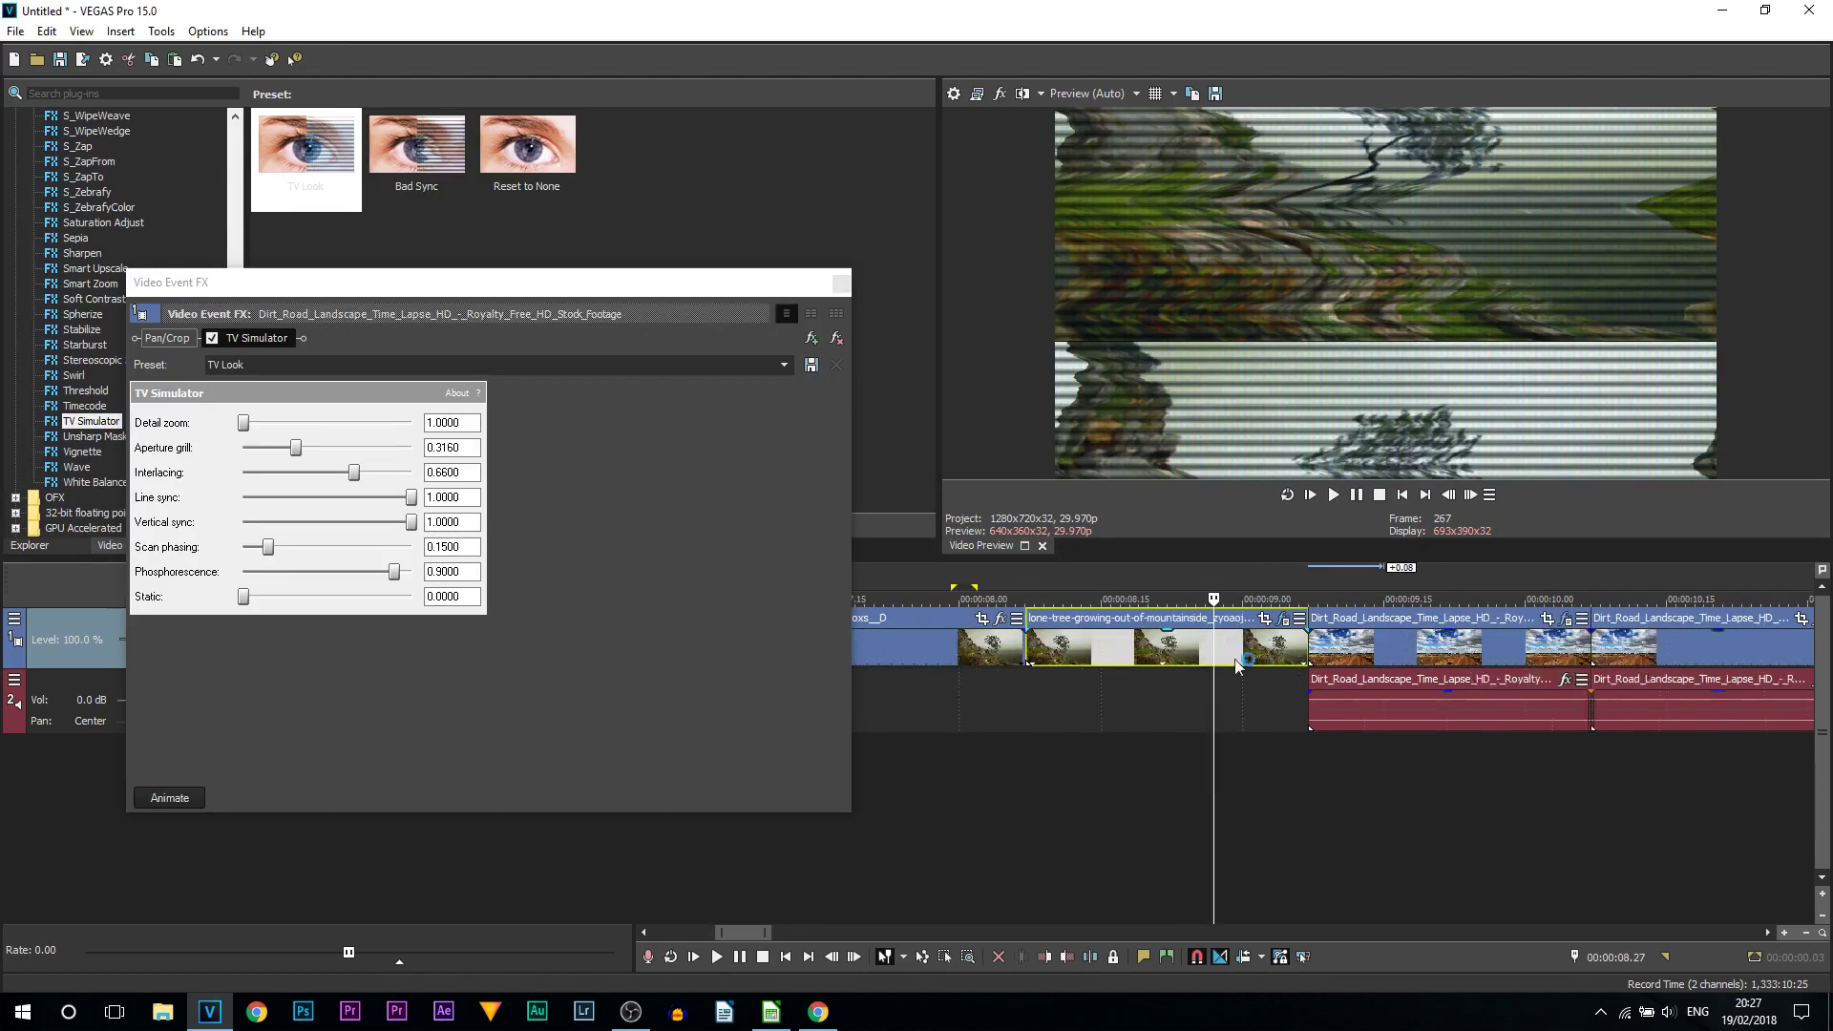
pyautogui.rightClick(1210, 666)
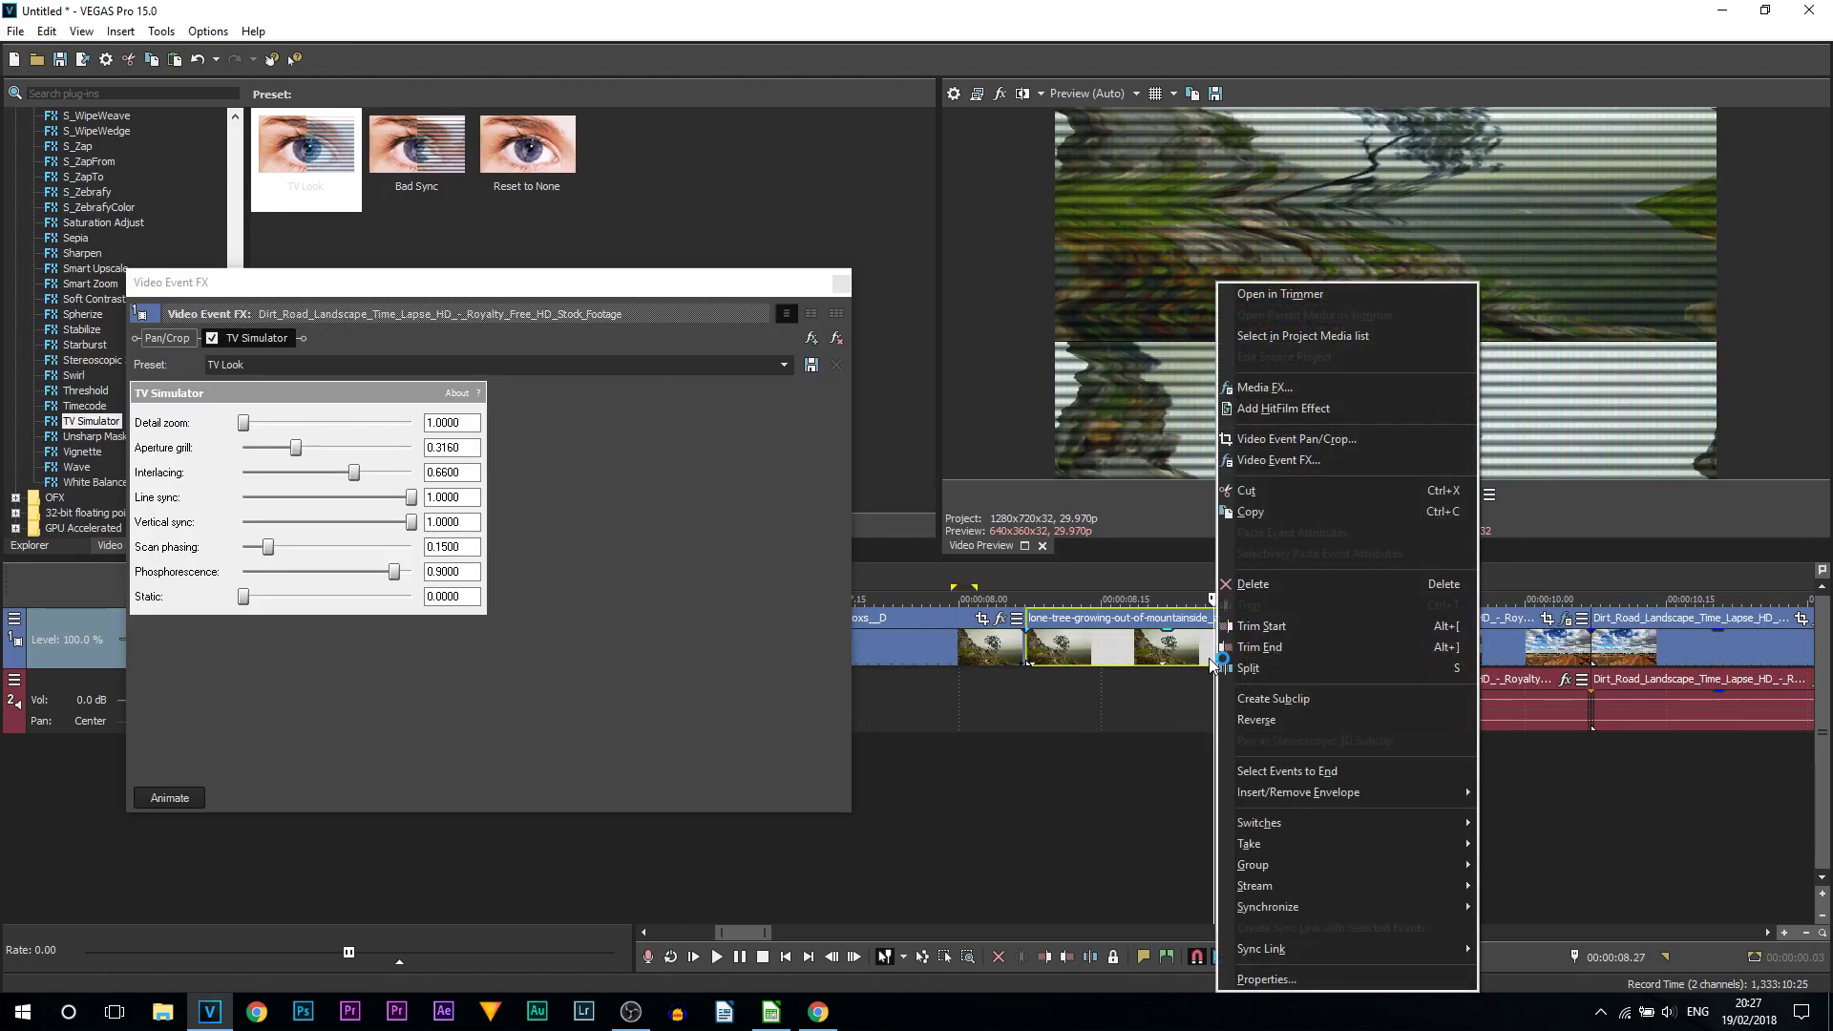
pyautogui.click(1365, 461)
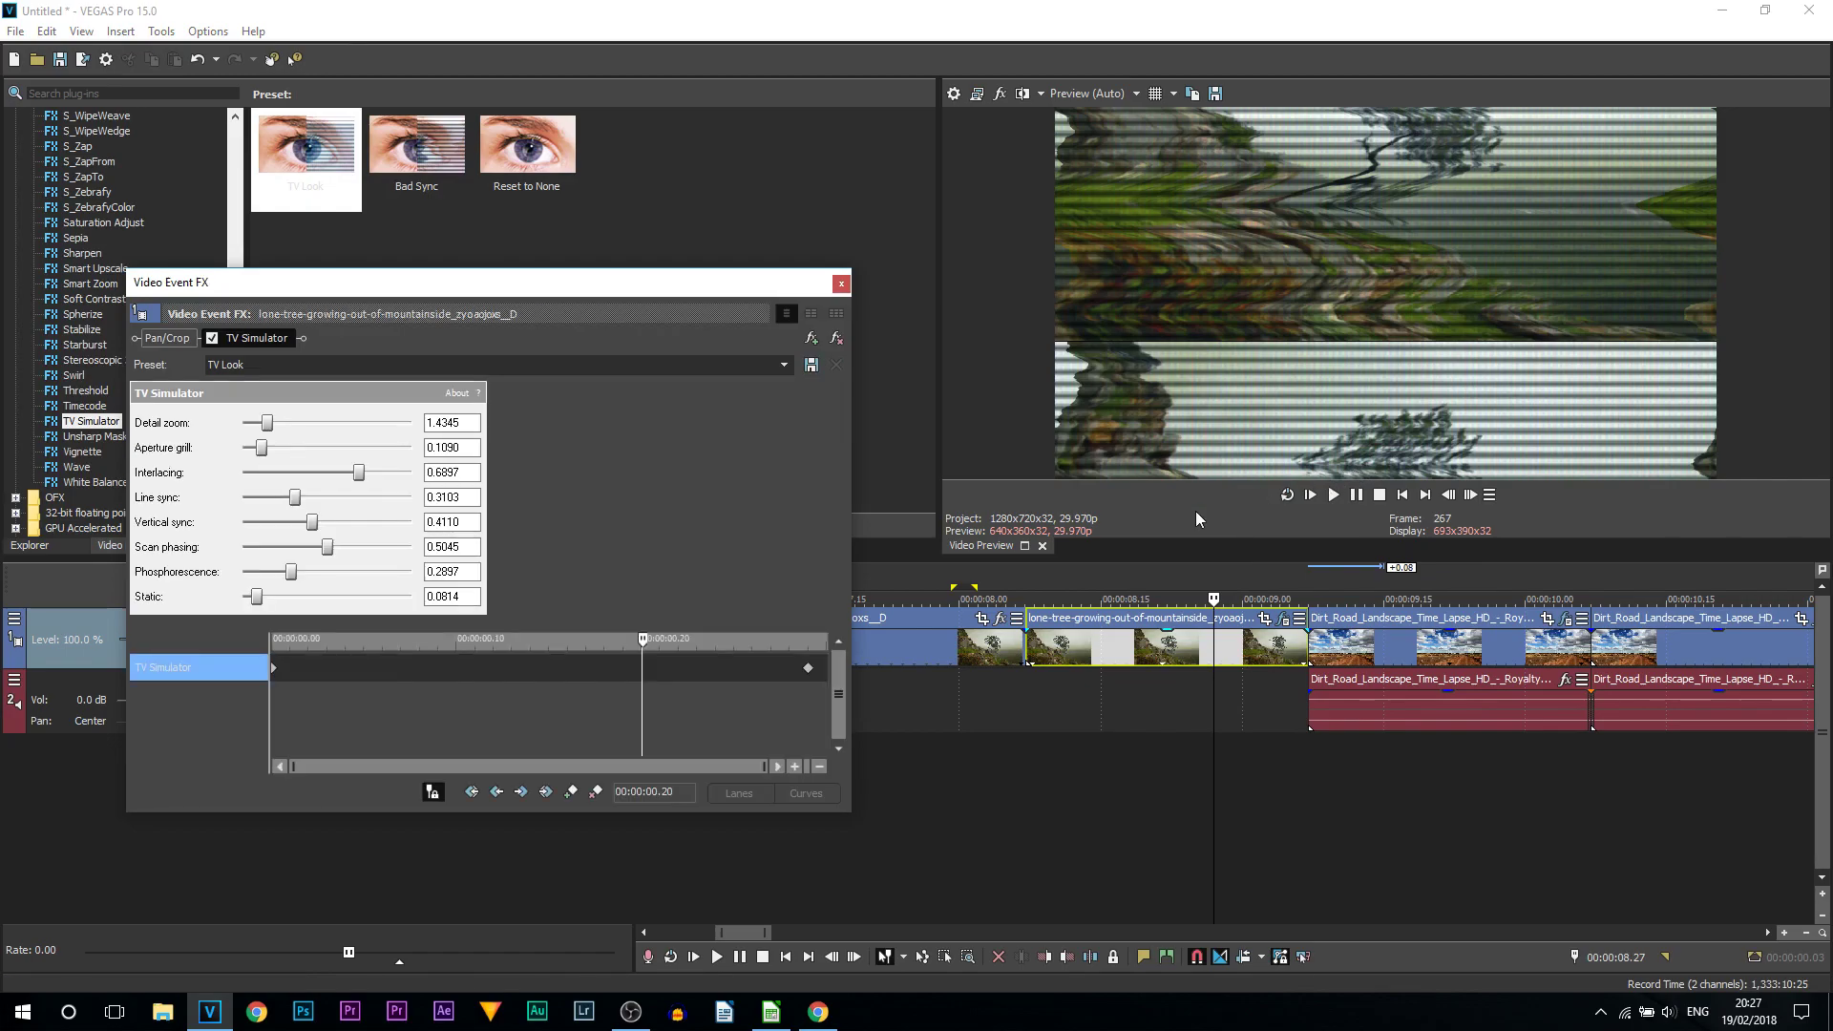
pyautogui.click(808, 667)
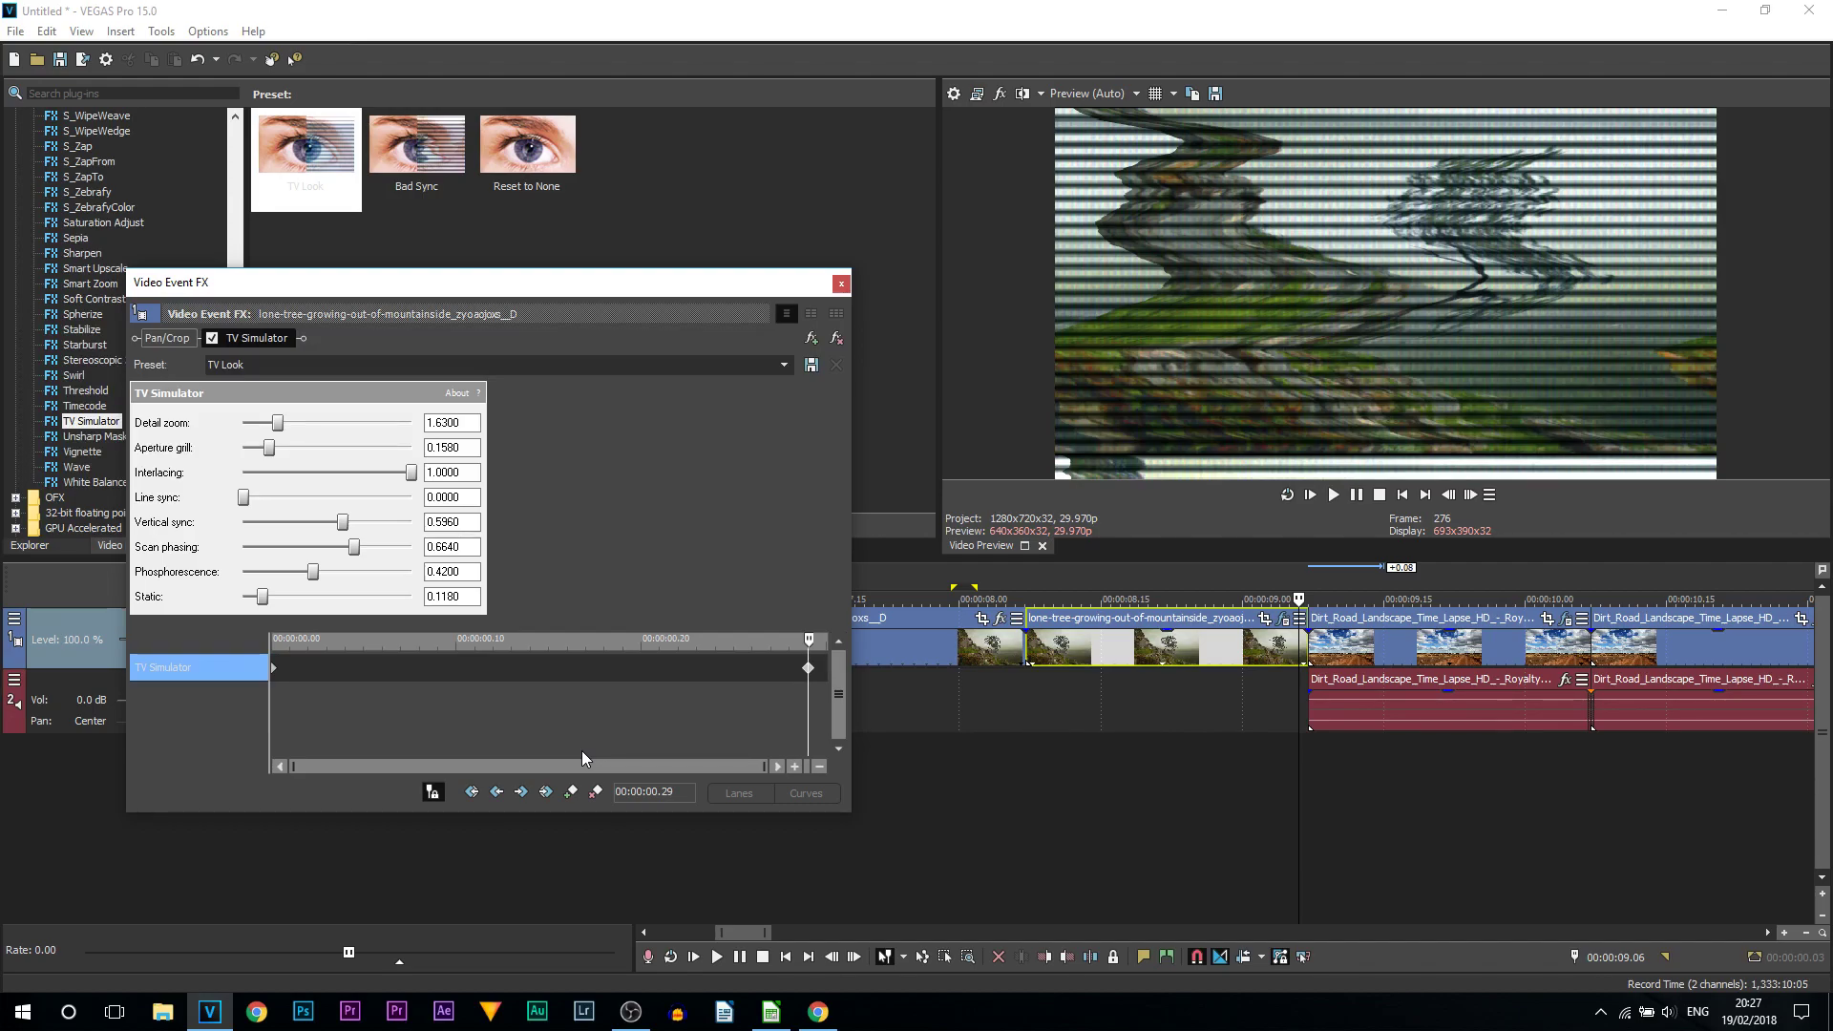
# Set the dirt-road segment's TV Simulator to Detail zoom 1.6300, Aperture grill 0.1580, Interlacing 1.0000 and Line sync 0.
pyautogui.press('Right')
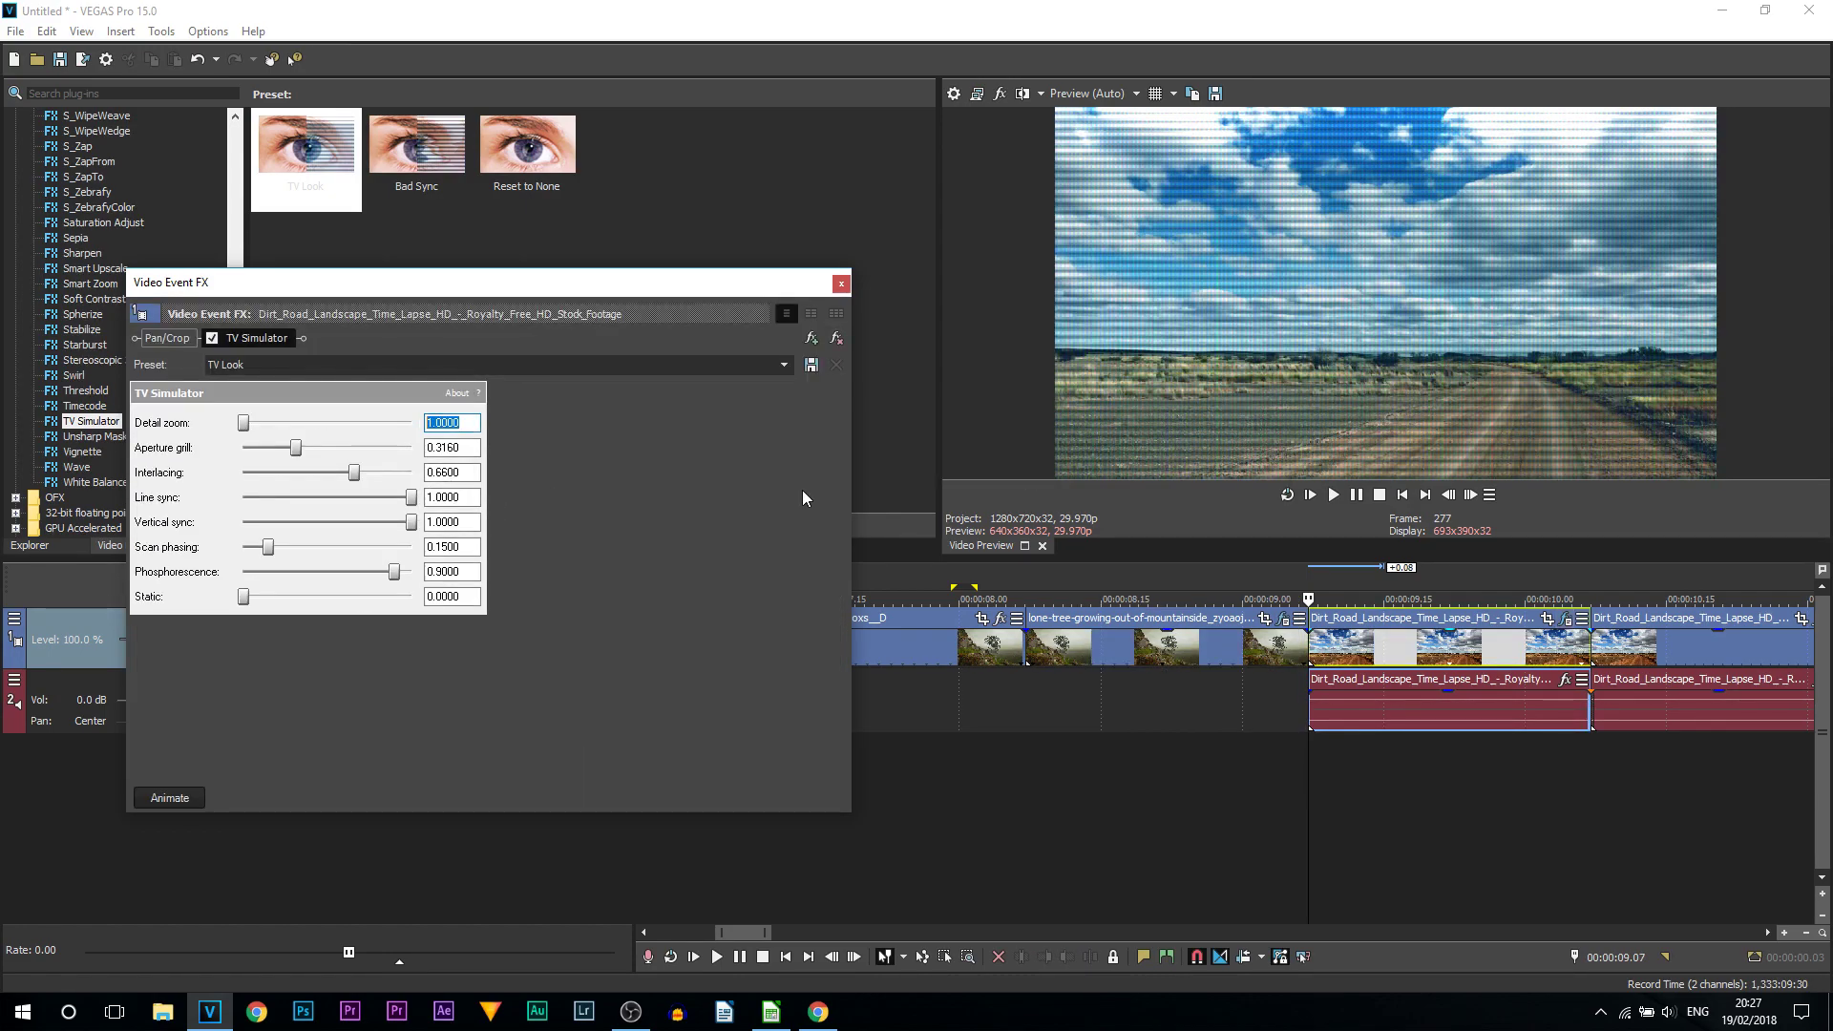
pyautogui.press('Tab')
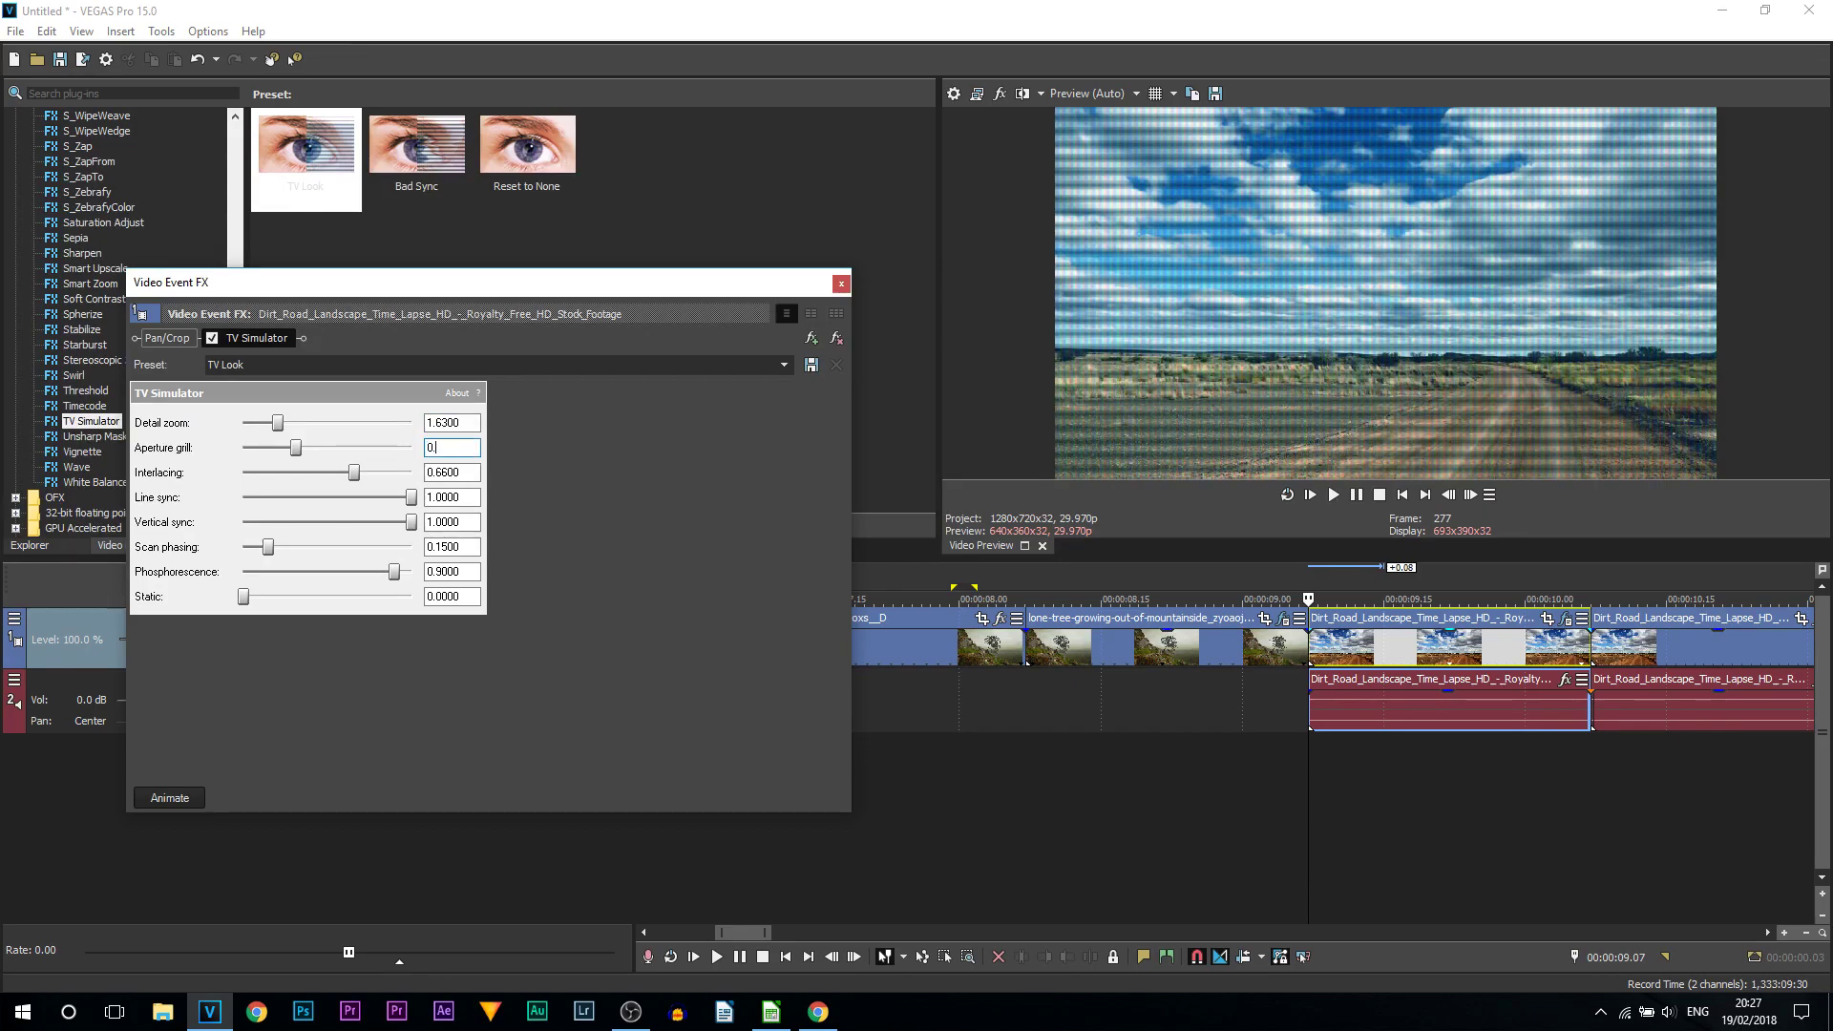
pyautogui.press('Tab')
pyautogui.write('1')
pyautogui.press('Tab')
pyautogui.write('0')
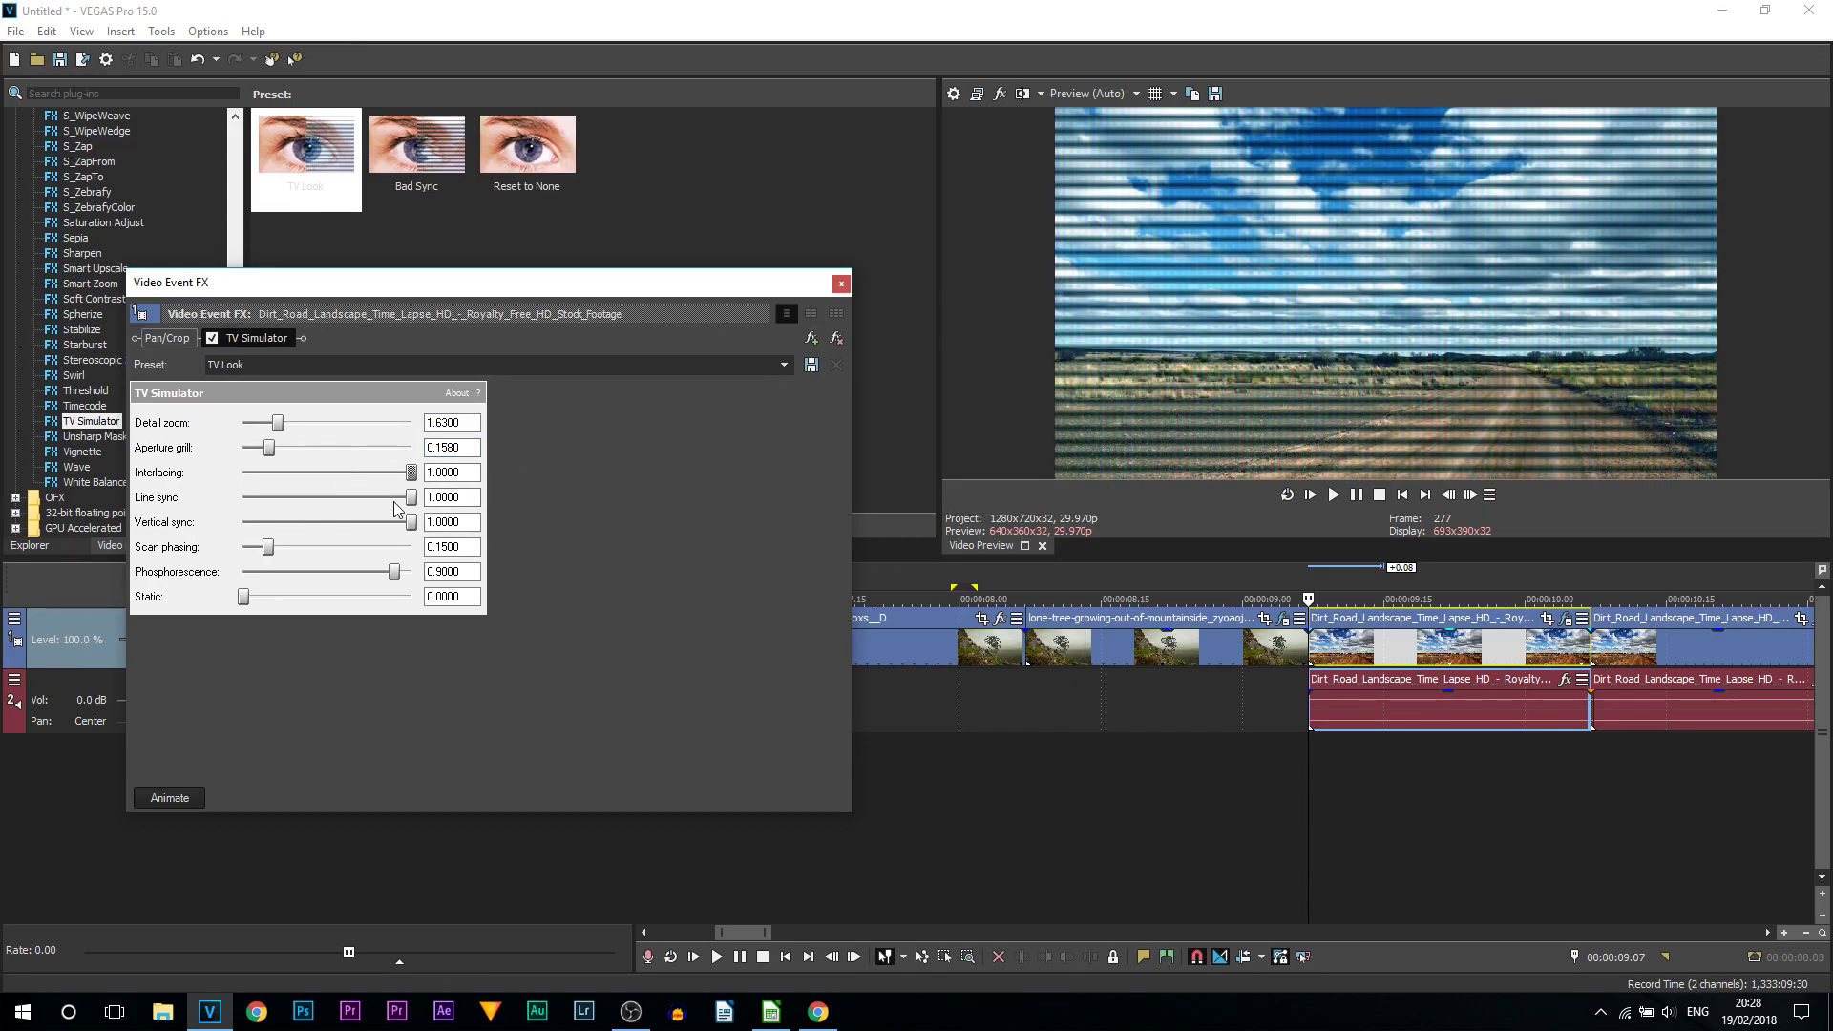
# Set the dirt-road segment's Vertical sync to 0.596, Scan phasing to 0.664, Phosphorescence to 0.42 and Static to 0.118.
pyautogui.click(469, 521)
pyautogui.doubleClick(469, 521)
pyautogui.write('0.5')
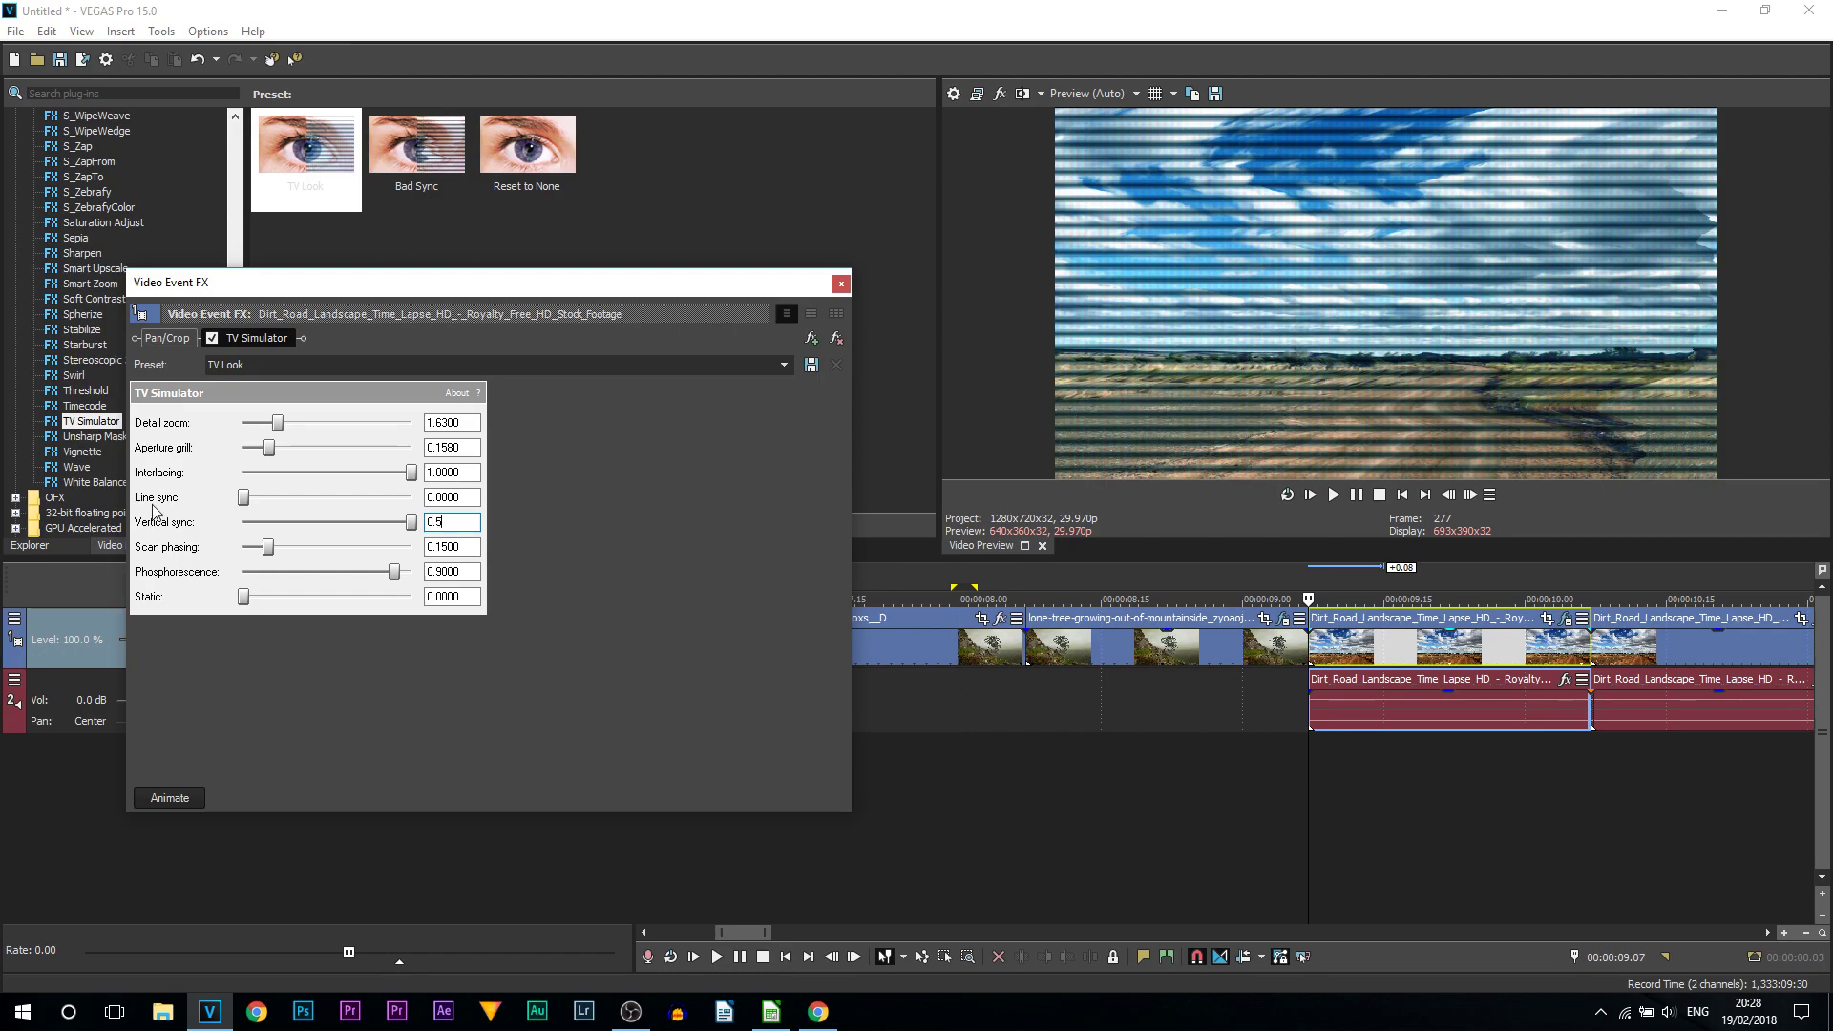
pyautogui.write('96')
pyautogui.press('Tab')
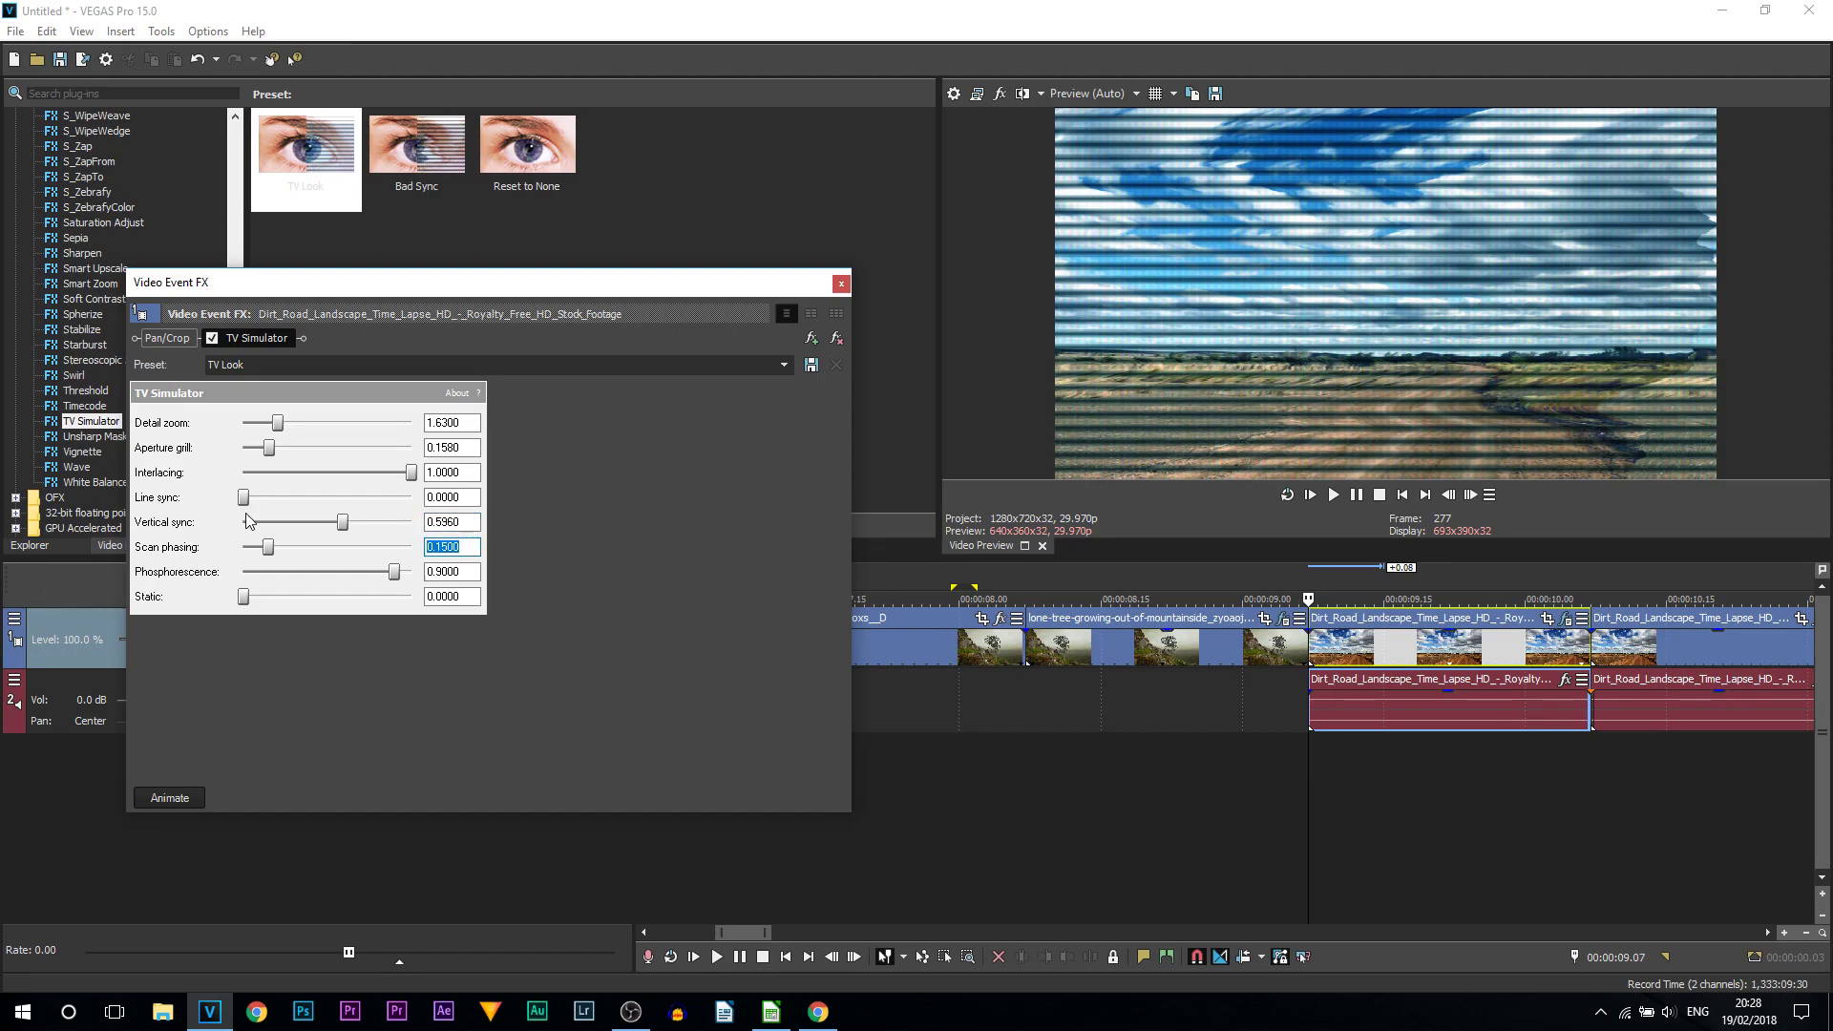
pyautogui.write('0.664')
pyautogui.press('Tab')
pyautogui.write('0.42')
pyautogui.press('Return')
pyautogui.press('Tab')
pyautogui.write('0.118')
pyautogui.press('Return')
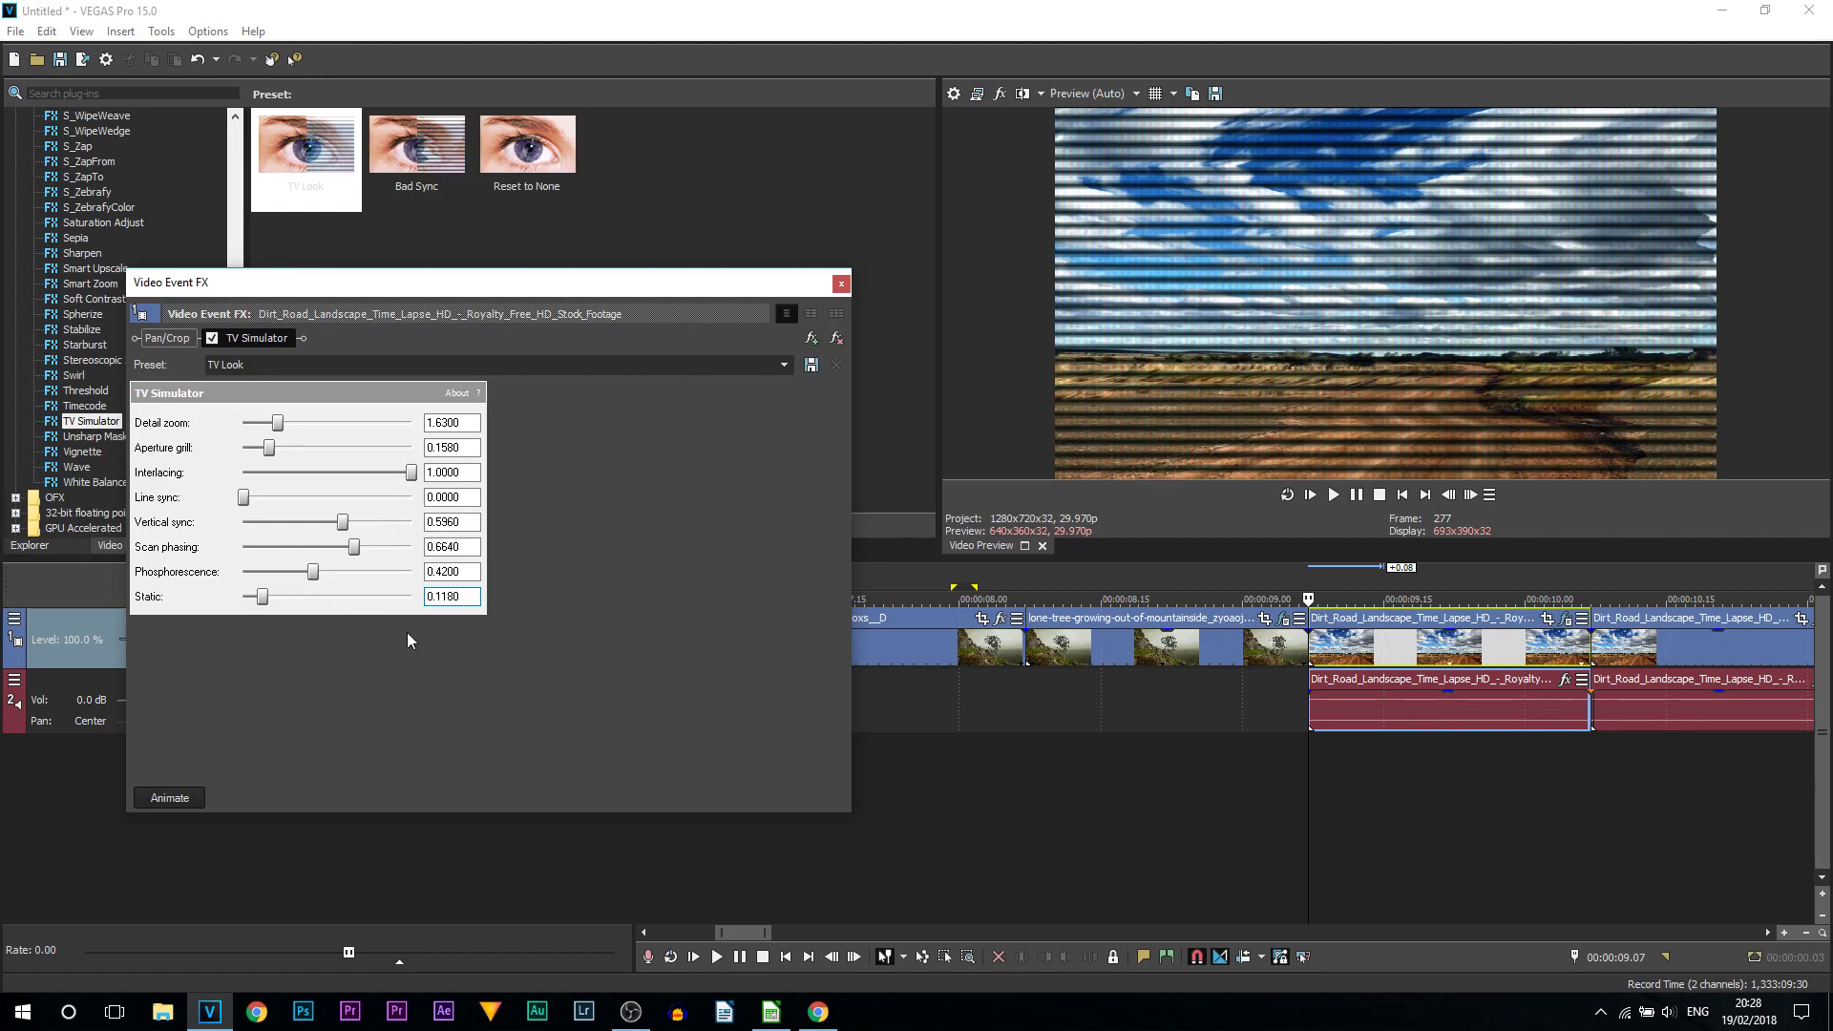
# Animate the dirt-road TV Simulator and, at frame 00:00:00.29, set Detail zoom and Line sync to 1.0000, and Aperture grill and Interlacing to 0.
pyautogui.click(169, 798)
pyautogui.moveTo(274, 643); pyautogui.dragTo(885, 650)
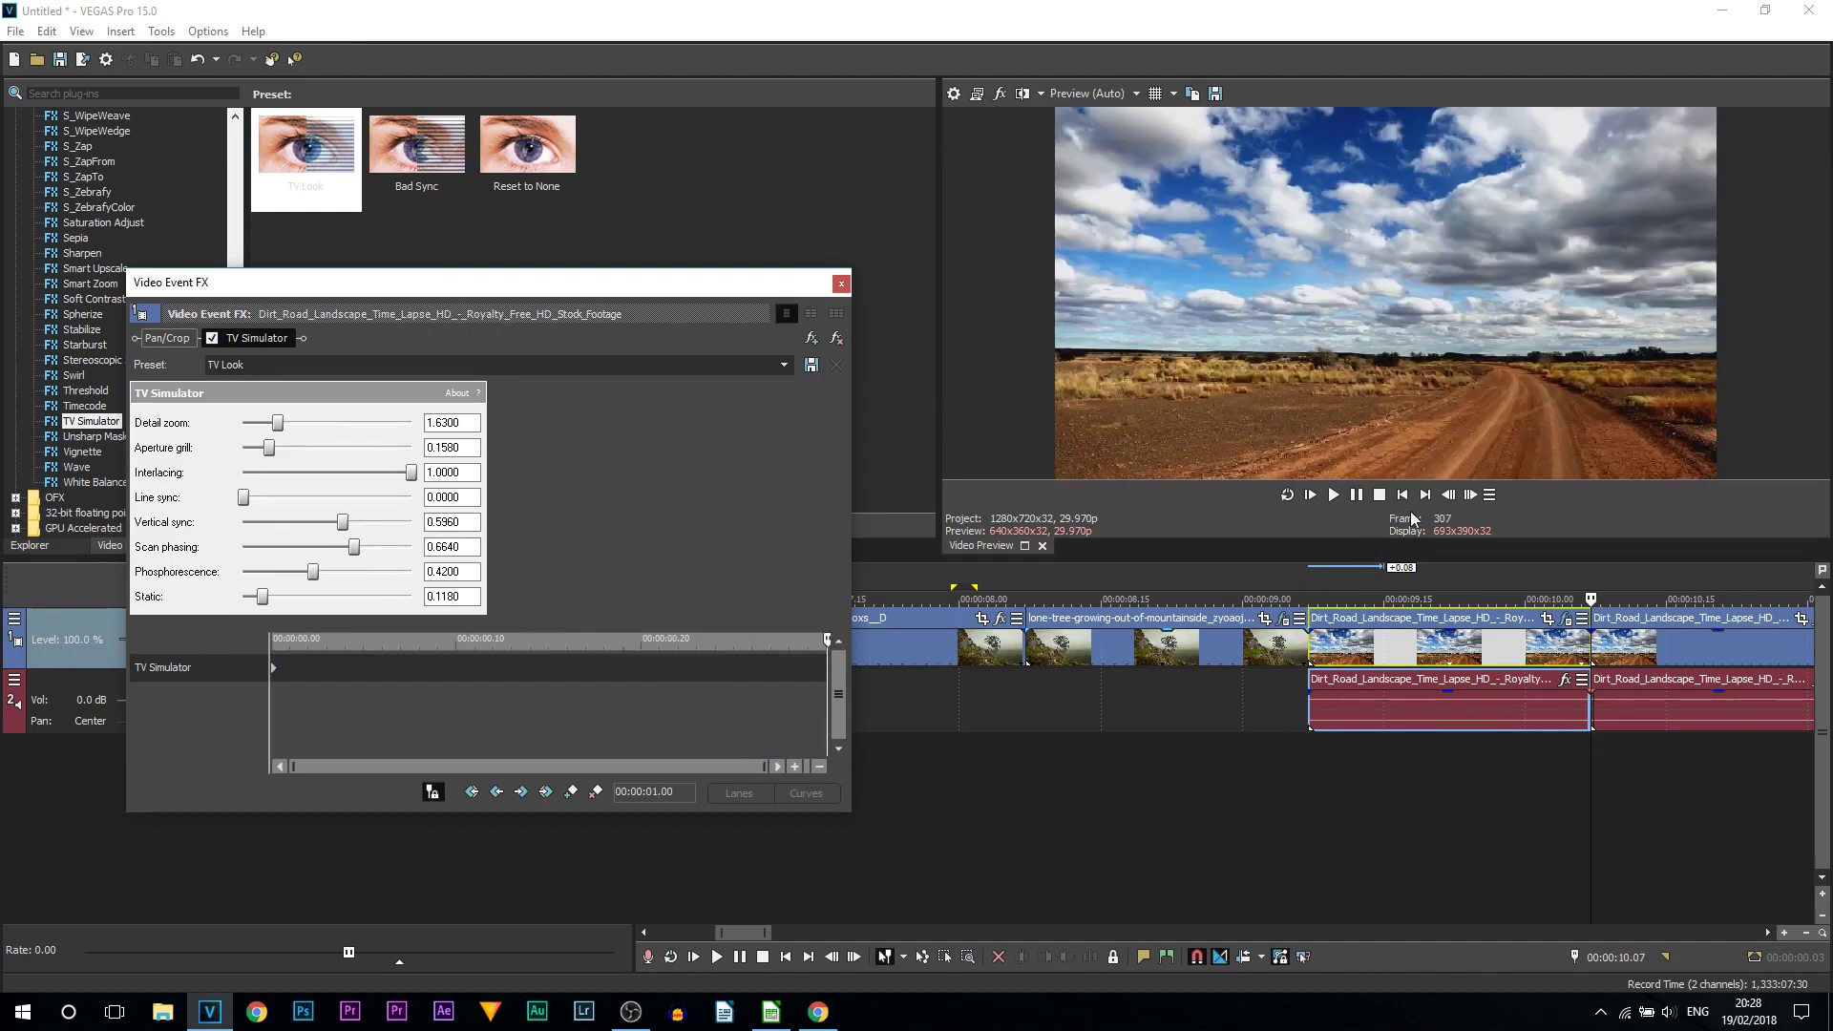
pyautogui.click(1448, 495)
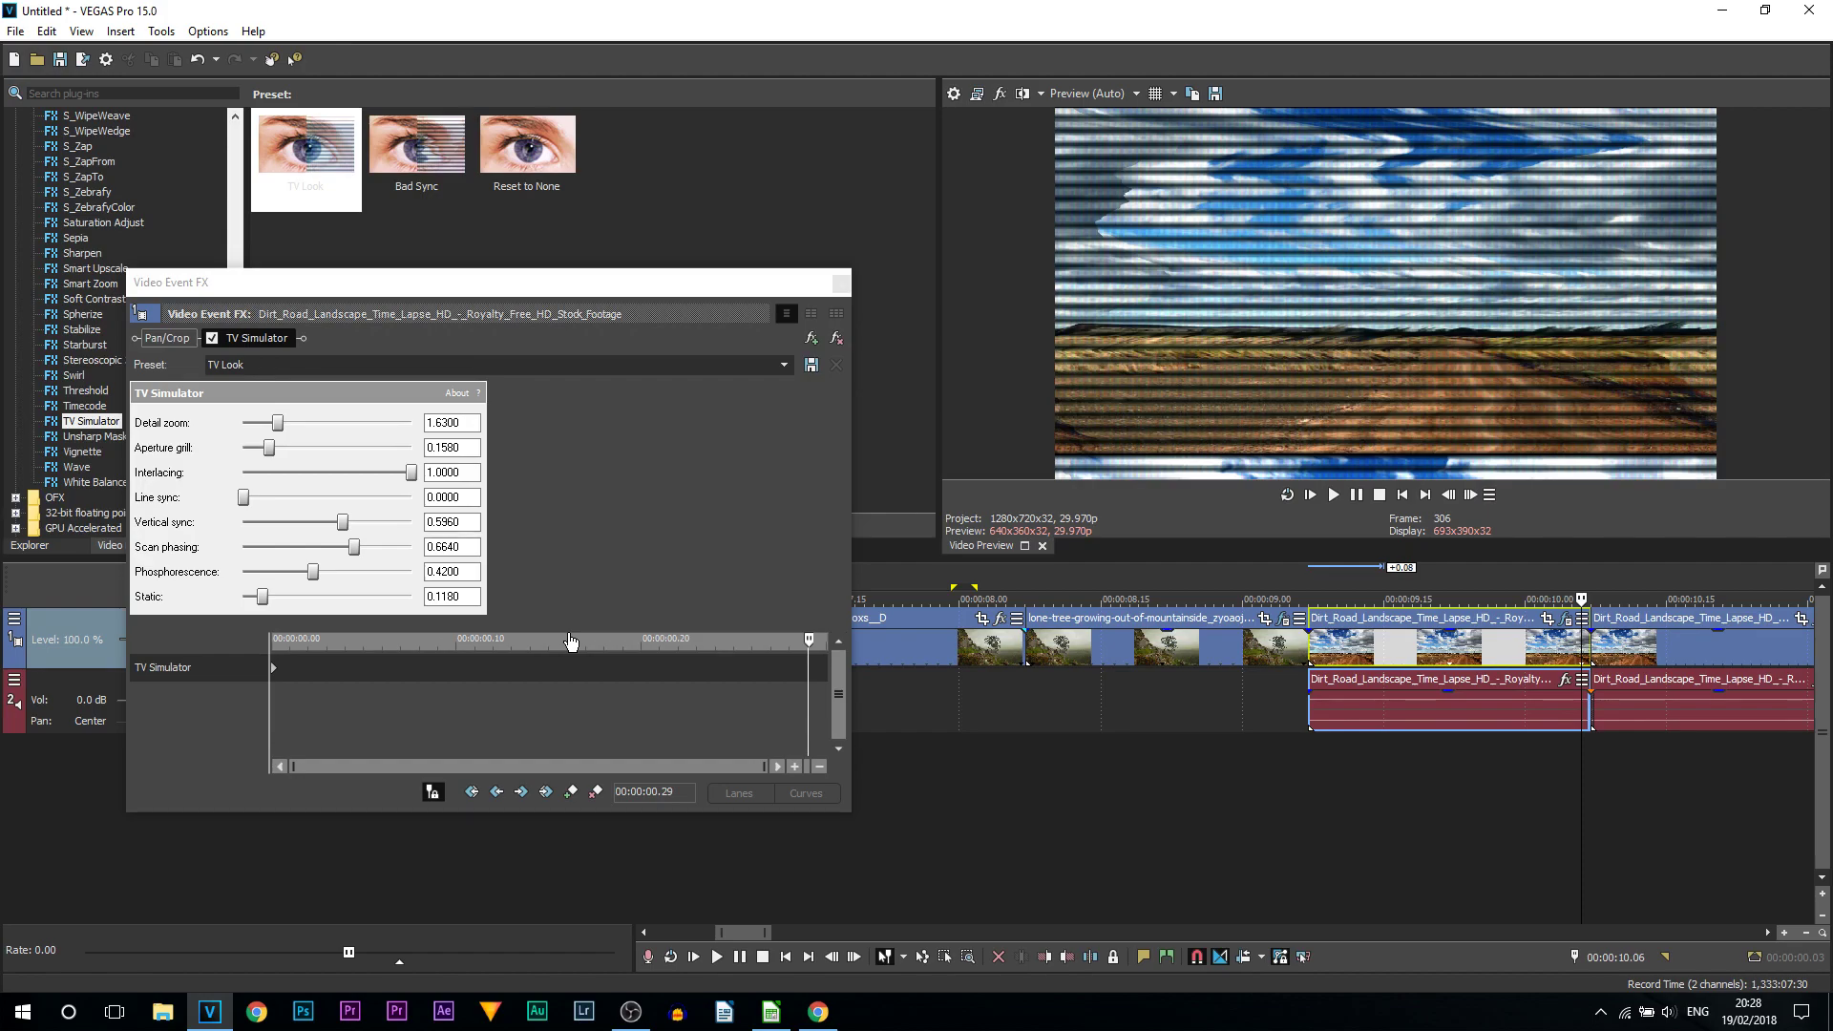
pyautogui.doubleClick(277, 423)
pyautogui.doubleClick(270, 449)
pyautogui.doubleClick(285, 473)
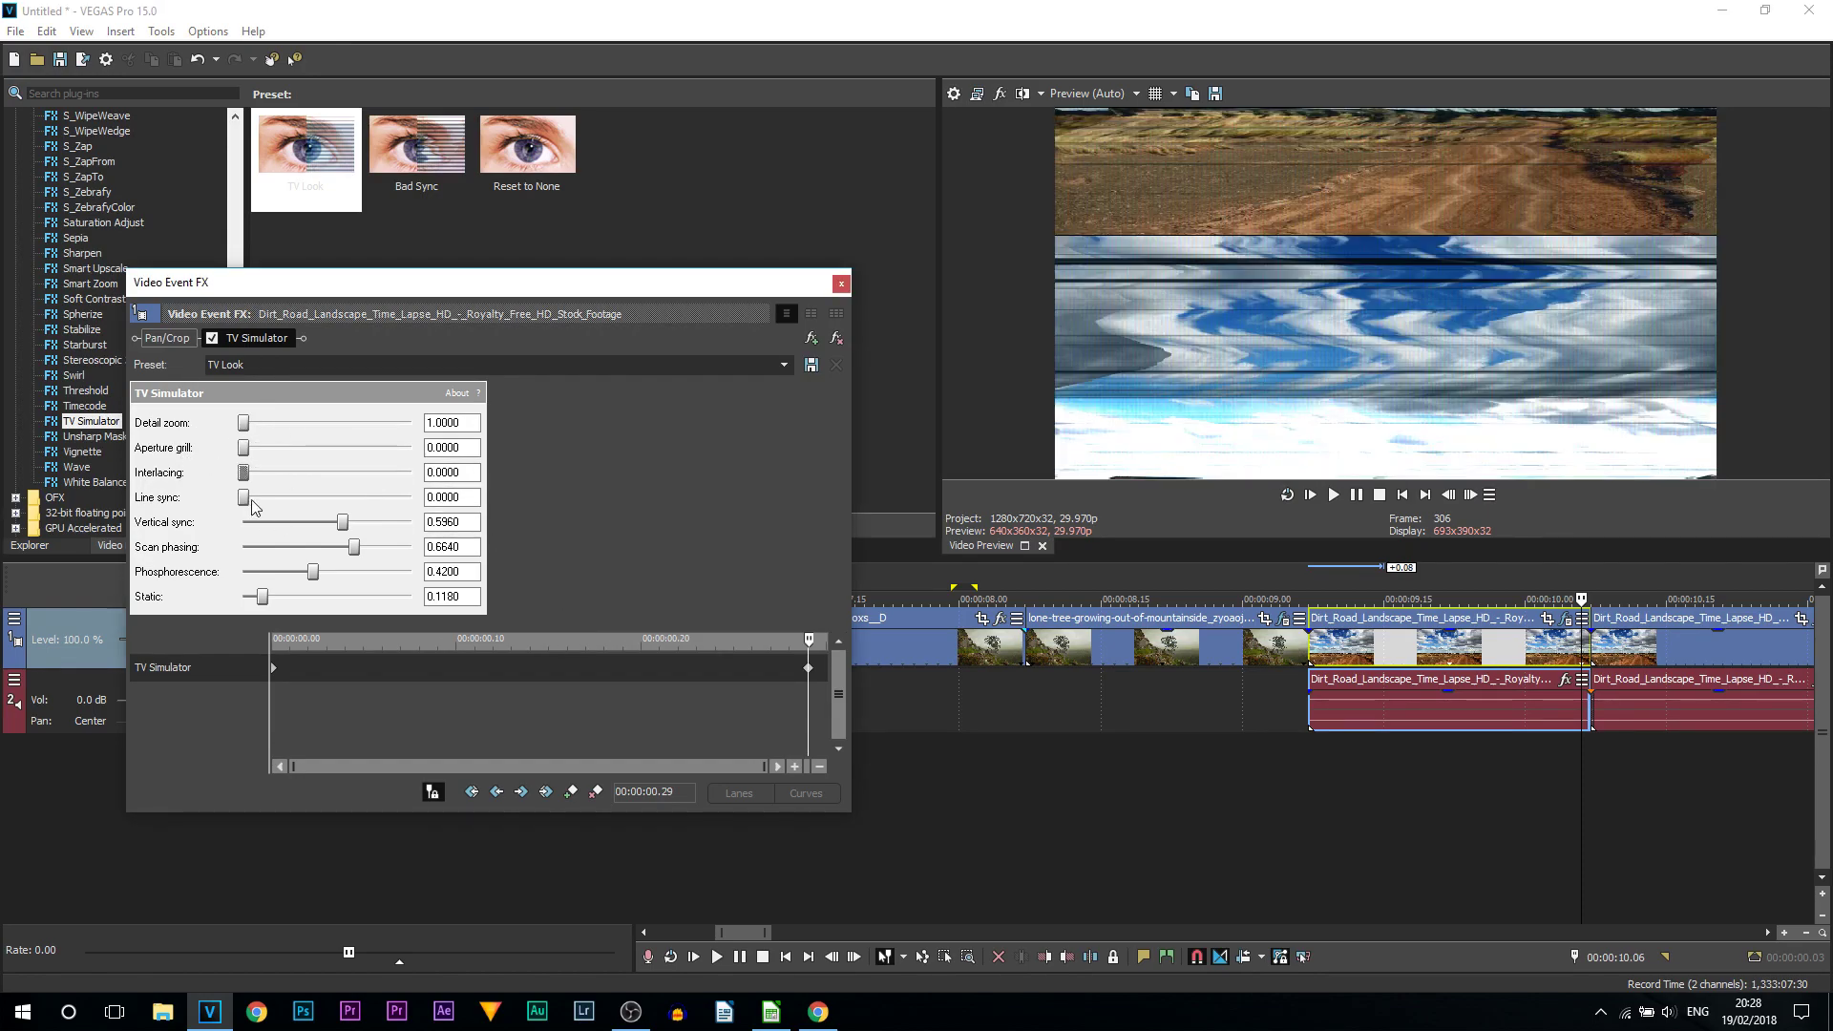
pyautogui.moveTo(258, 498); pyautogui.dragTo(648, 493)
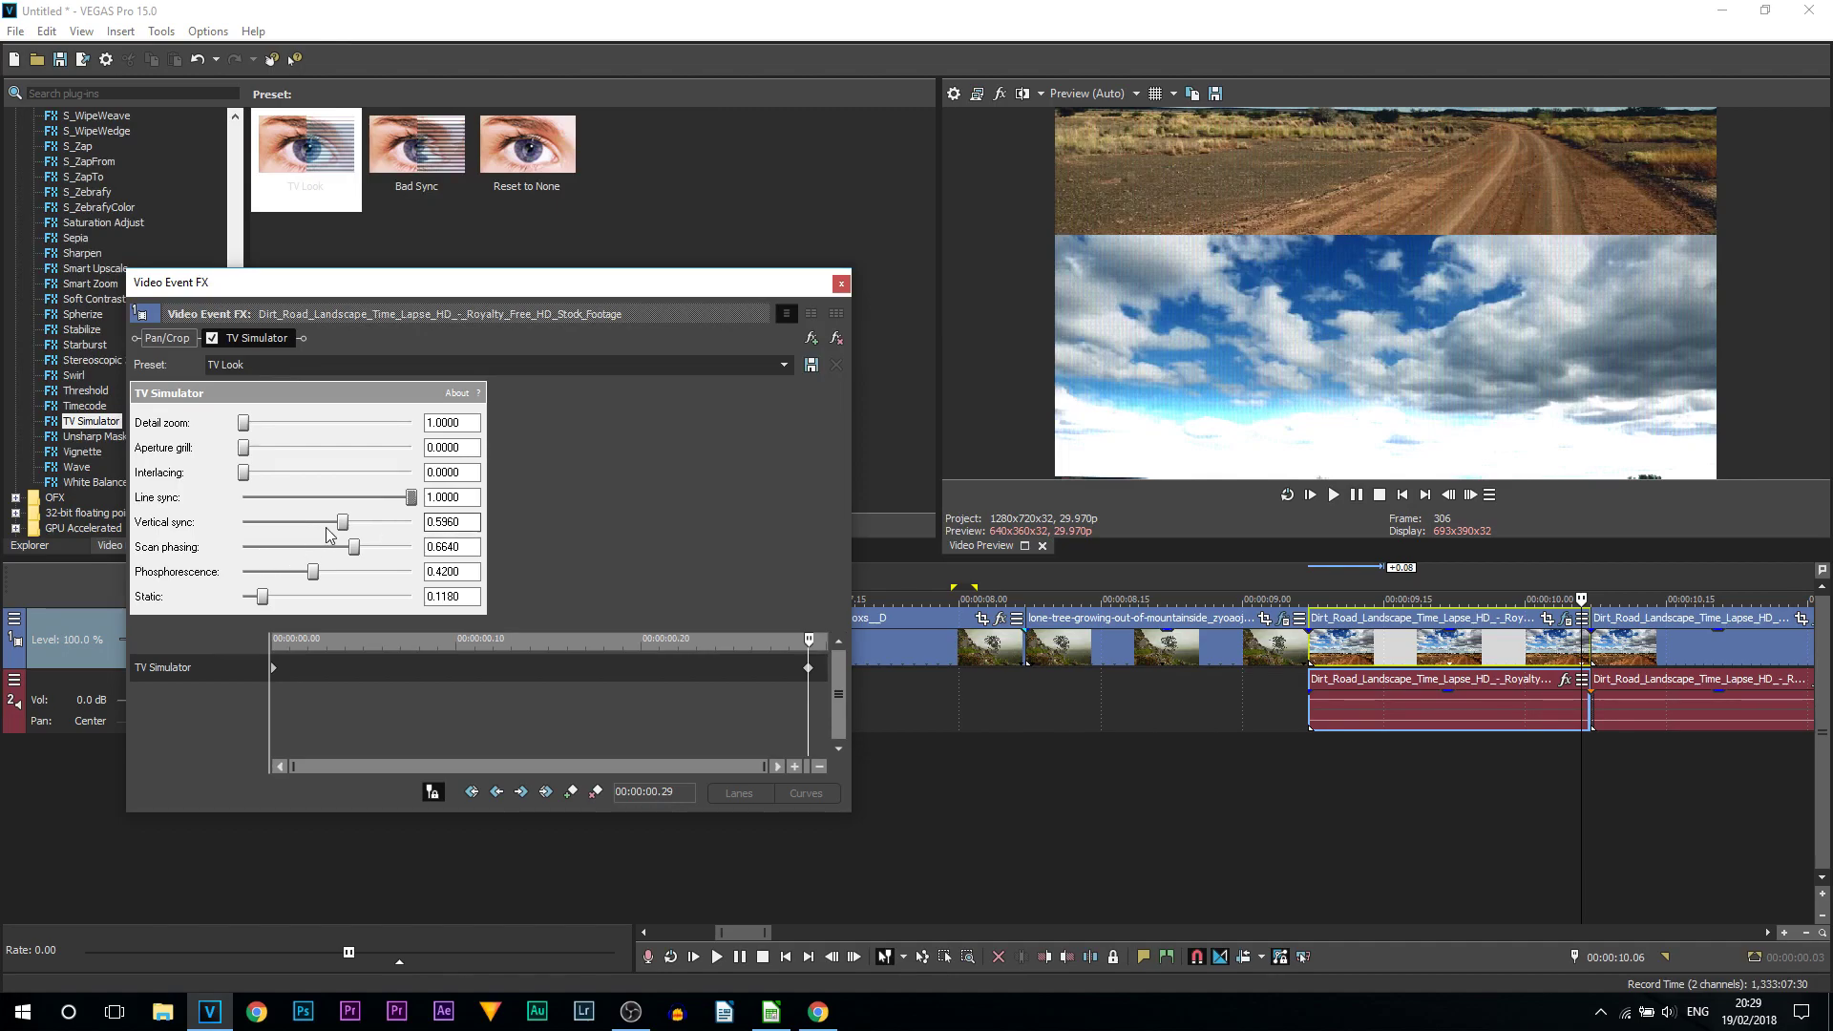
# At that last keyframe, set Vertical sync to 1.0000 and Scan phasing, Phosphorescence and Static to 0, then close the effect settings.
pyautogui.moveTo(342, 523); pyautogui.dragTo(162, 524)
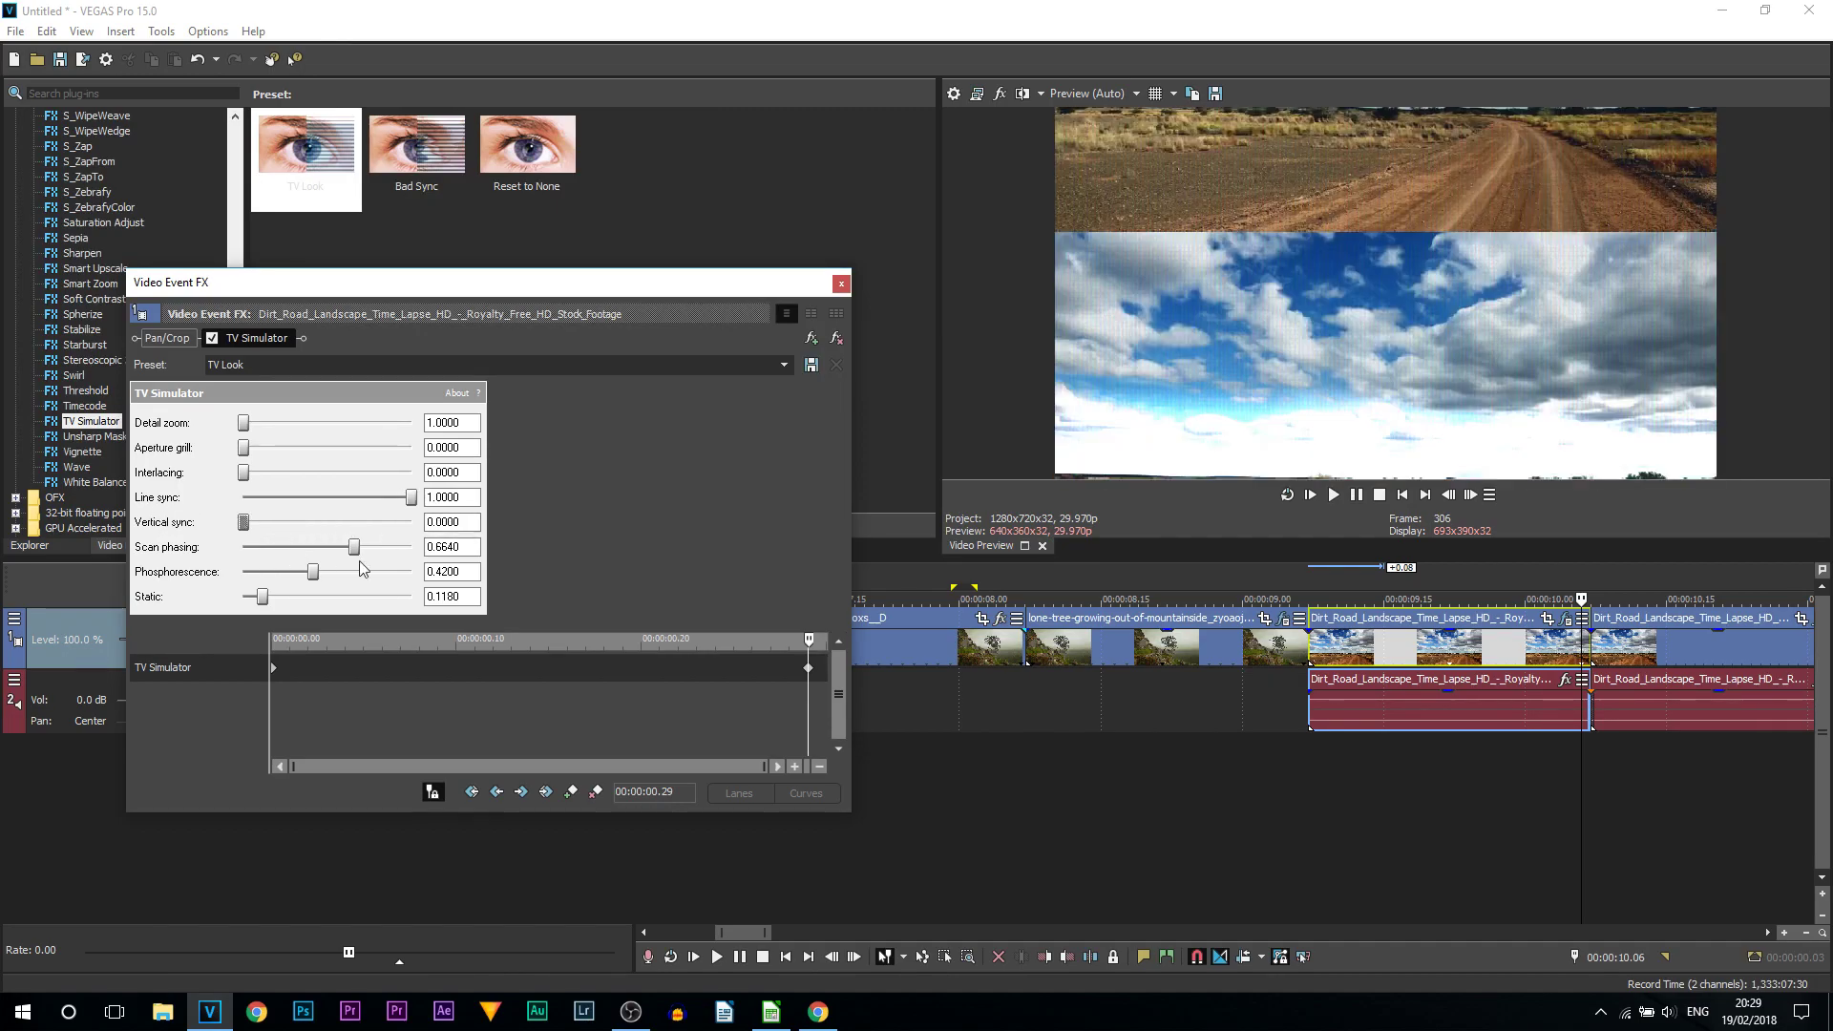
pyautogui.moveTo(245, 523); pyautogui.dragTo(524, 508)
pyautogui.moveTo(353, 547); pyautogui.dragTo(242, 572)
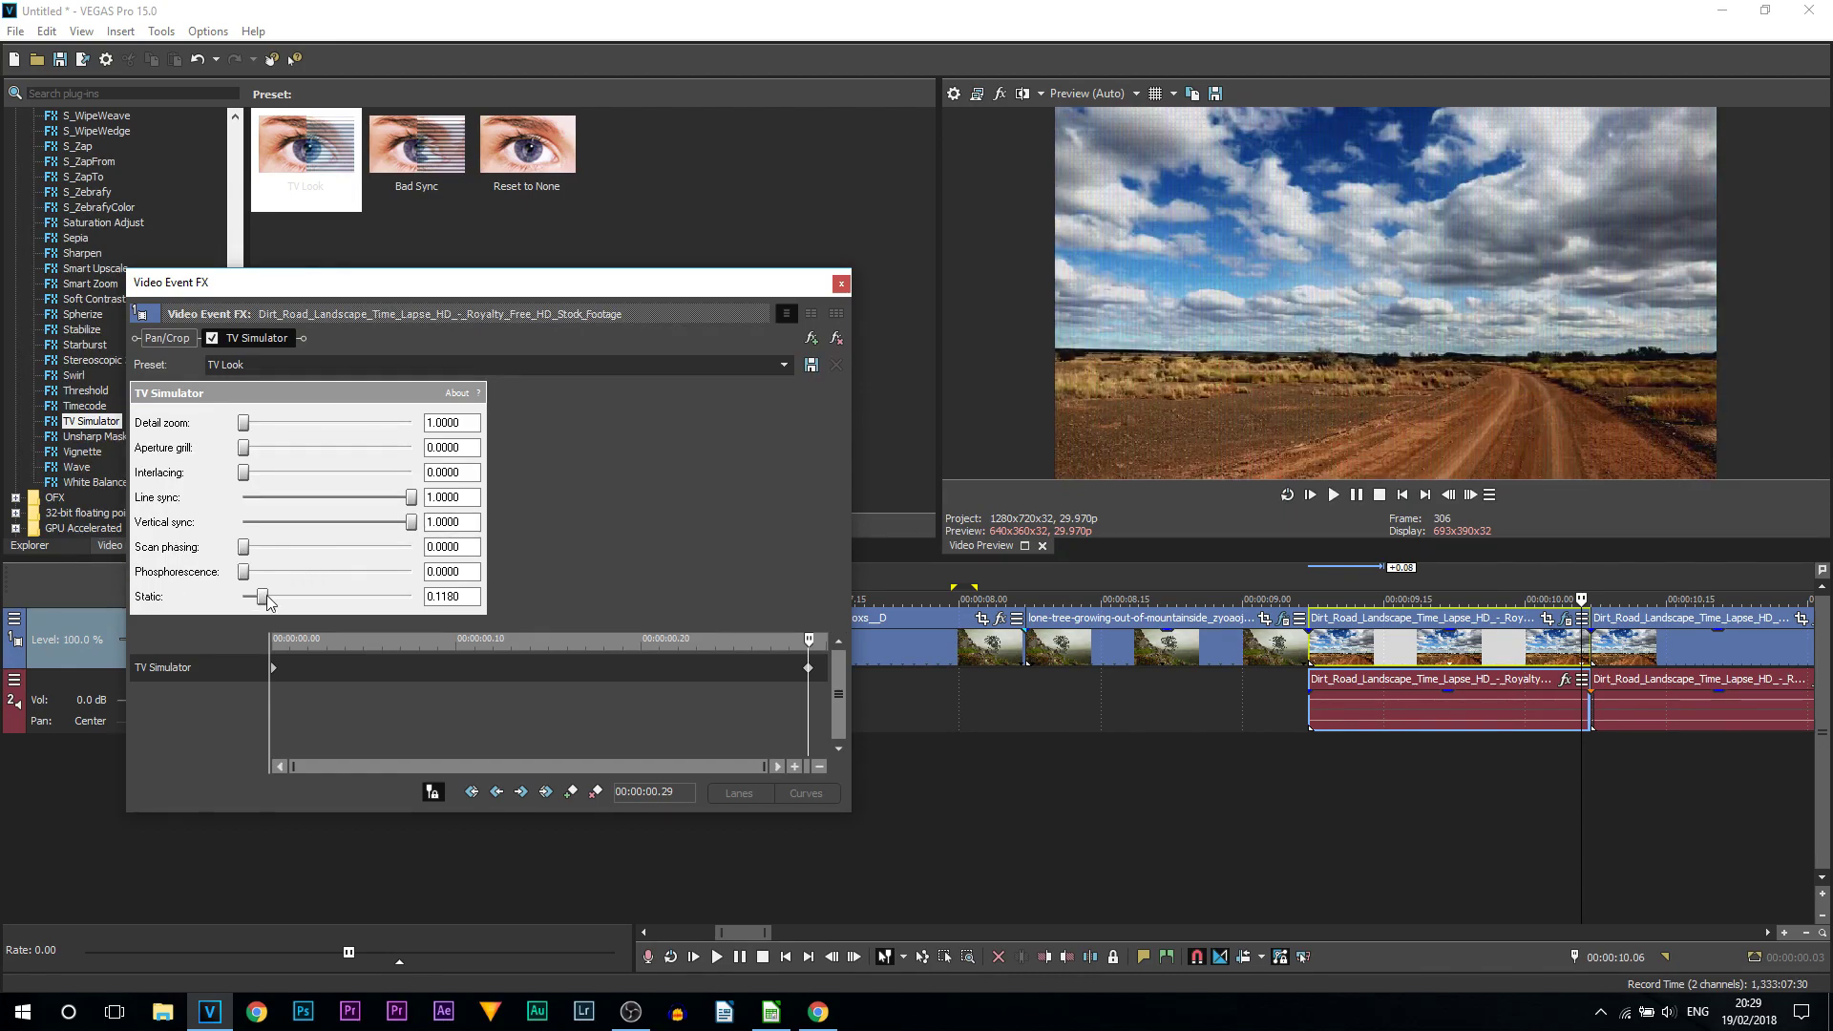
pyautogui.click(269, 596)
pyautogui.moveTo(280, 598); pyautogui.dragTo(242, 598)
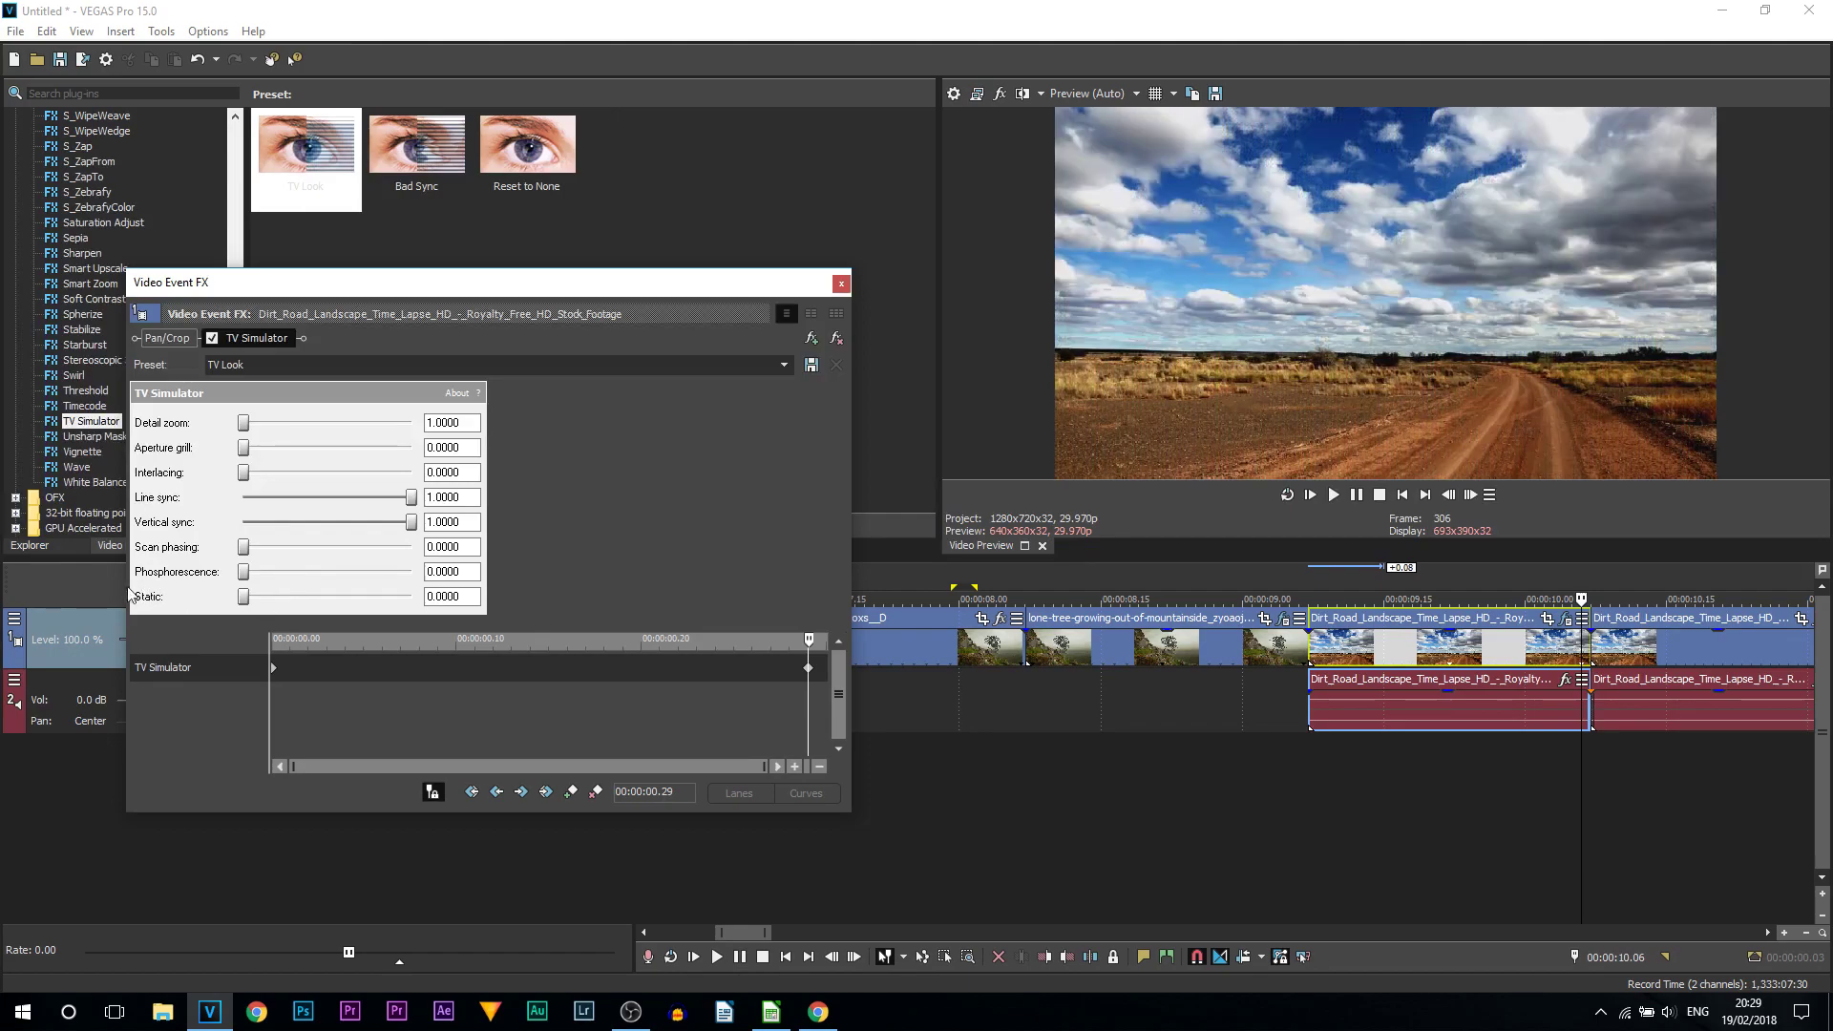
pyautogui.click(842, 284)
# Play back the full glitch transition across the cut, starting from about 00:00:07.16.
pyautogui.scroll(-3, 984, 774)
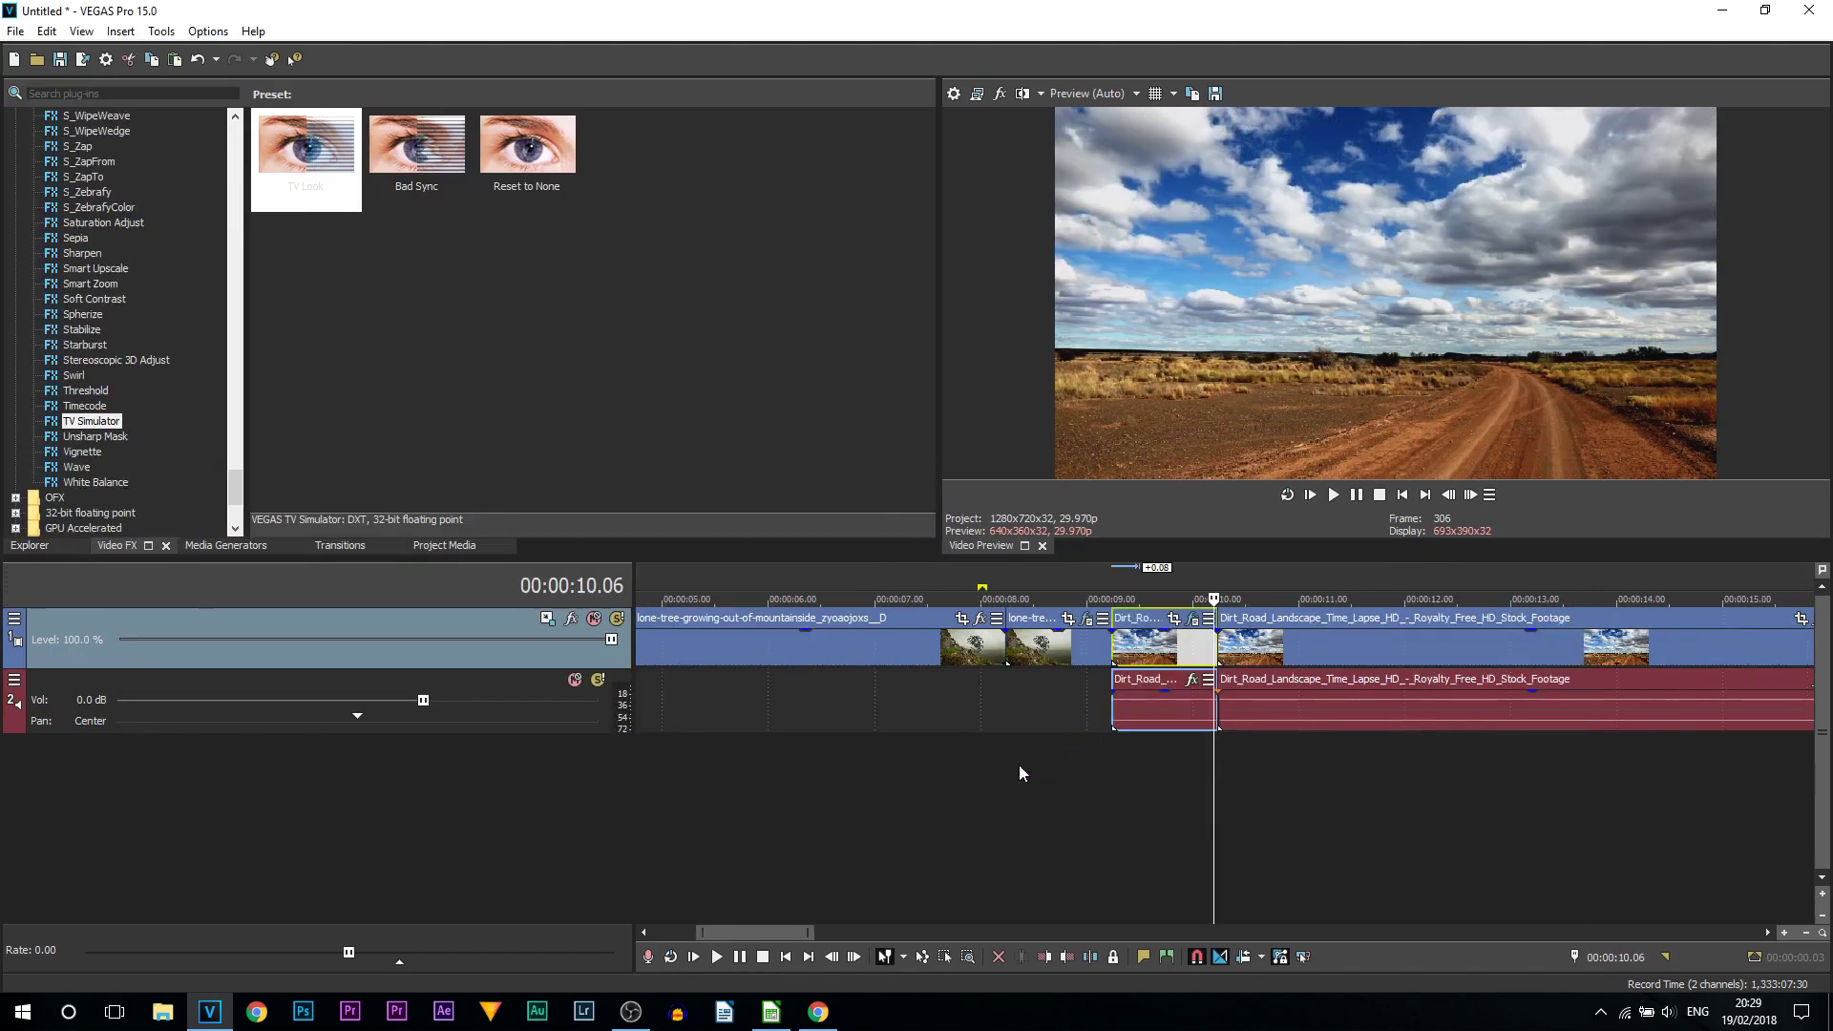
pyautogui.click(932, 778)
pyautogui.press('space')
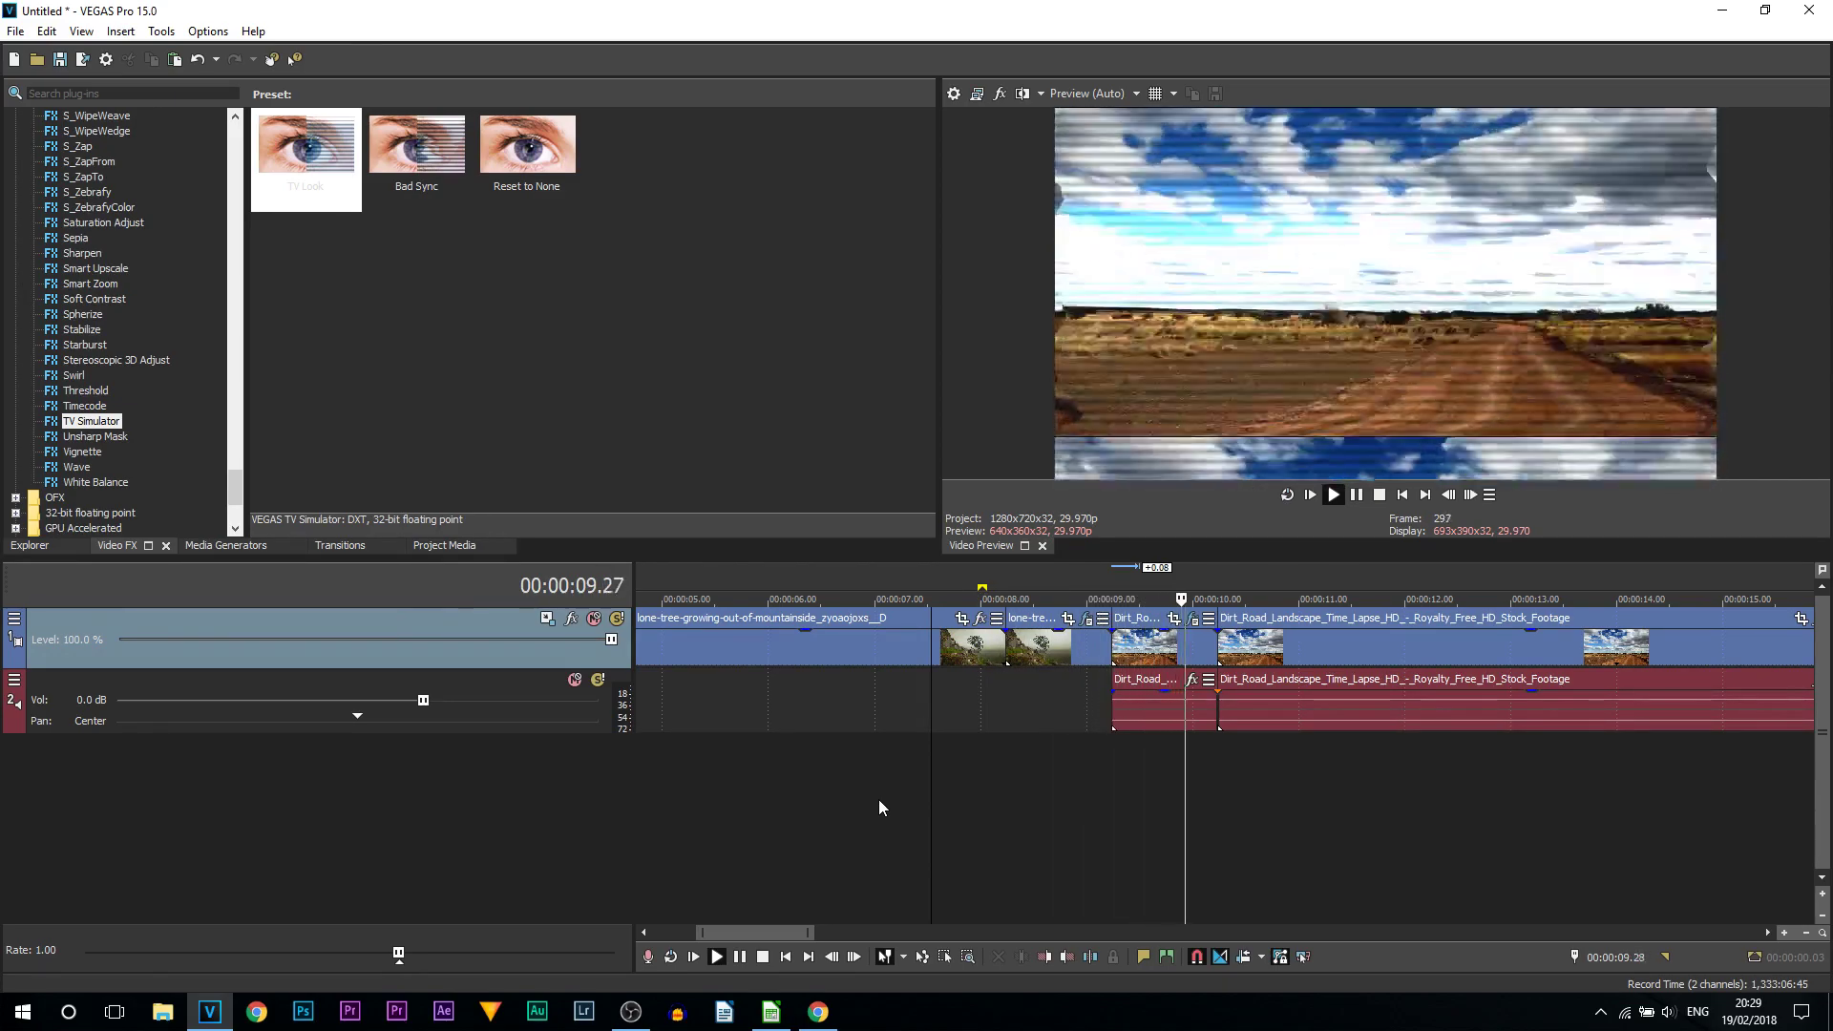
pyautogui.press('space')
pyautogui.press('space')
pyautogui.press('space')
pyautogui.press('space')
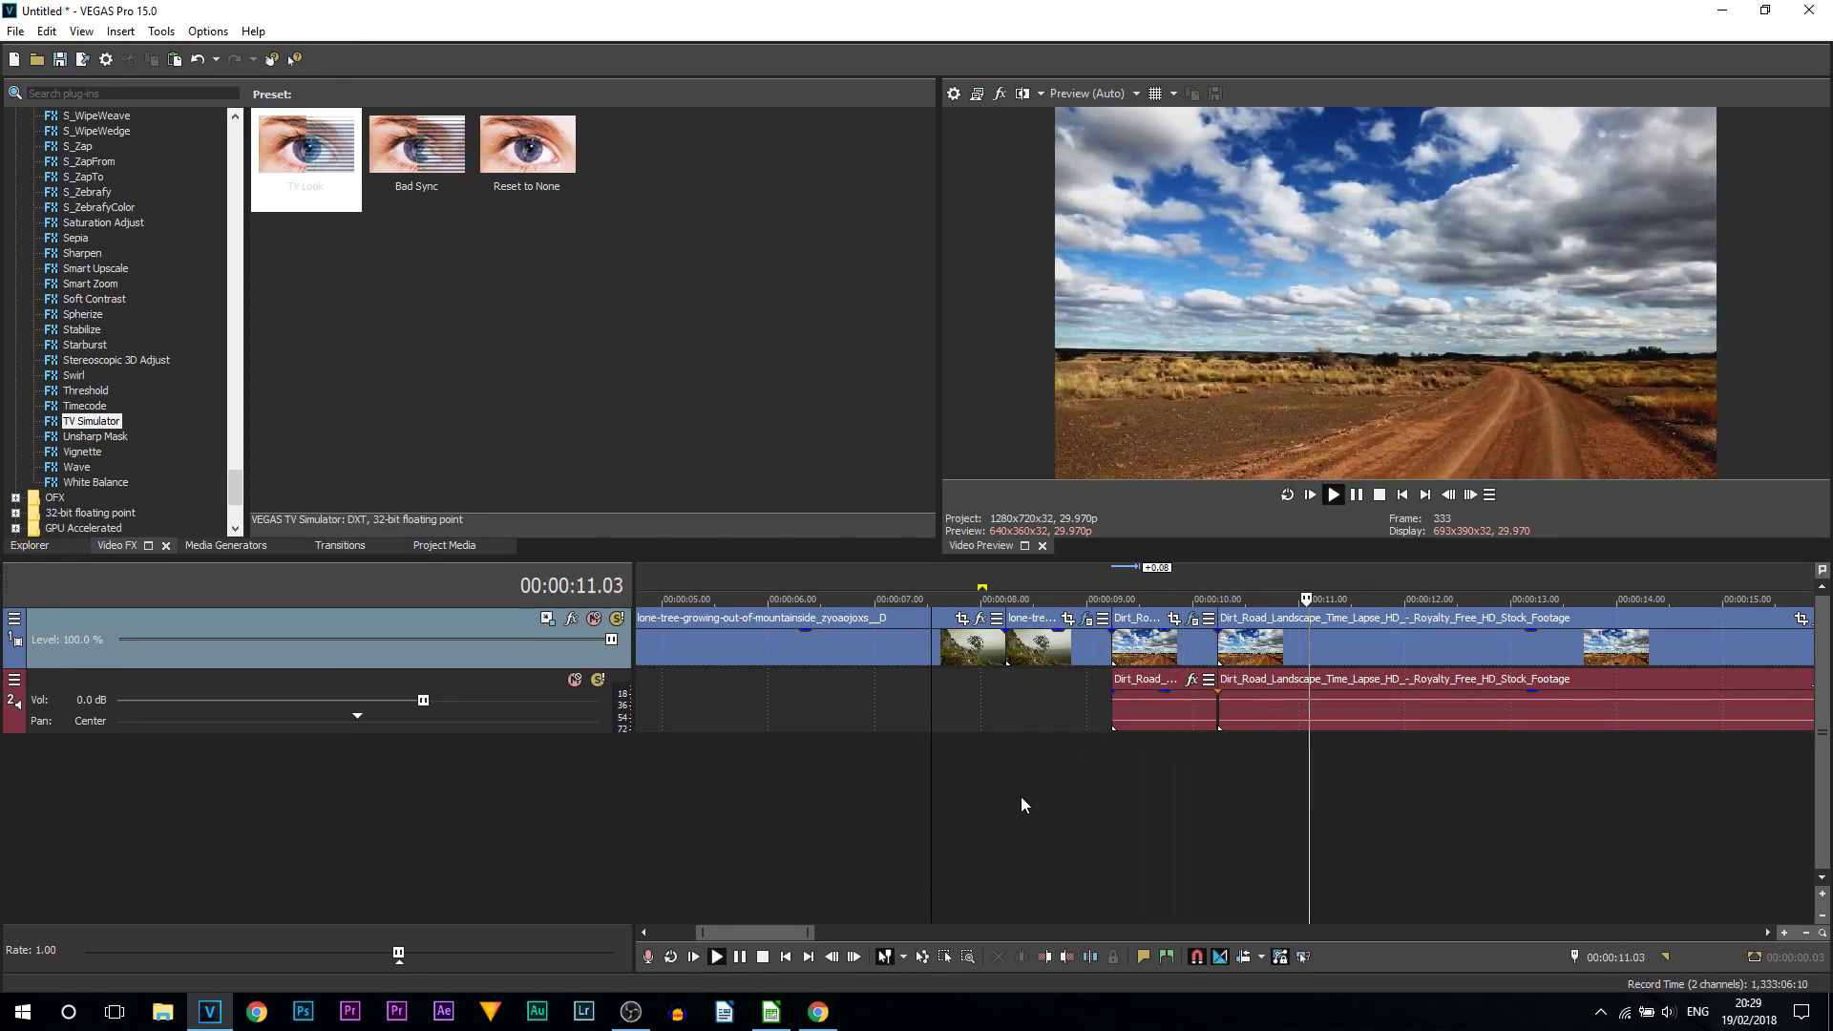
pyautogui.press('space')
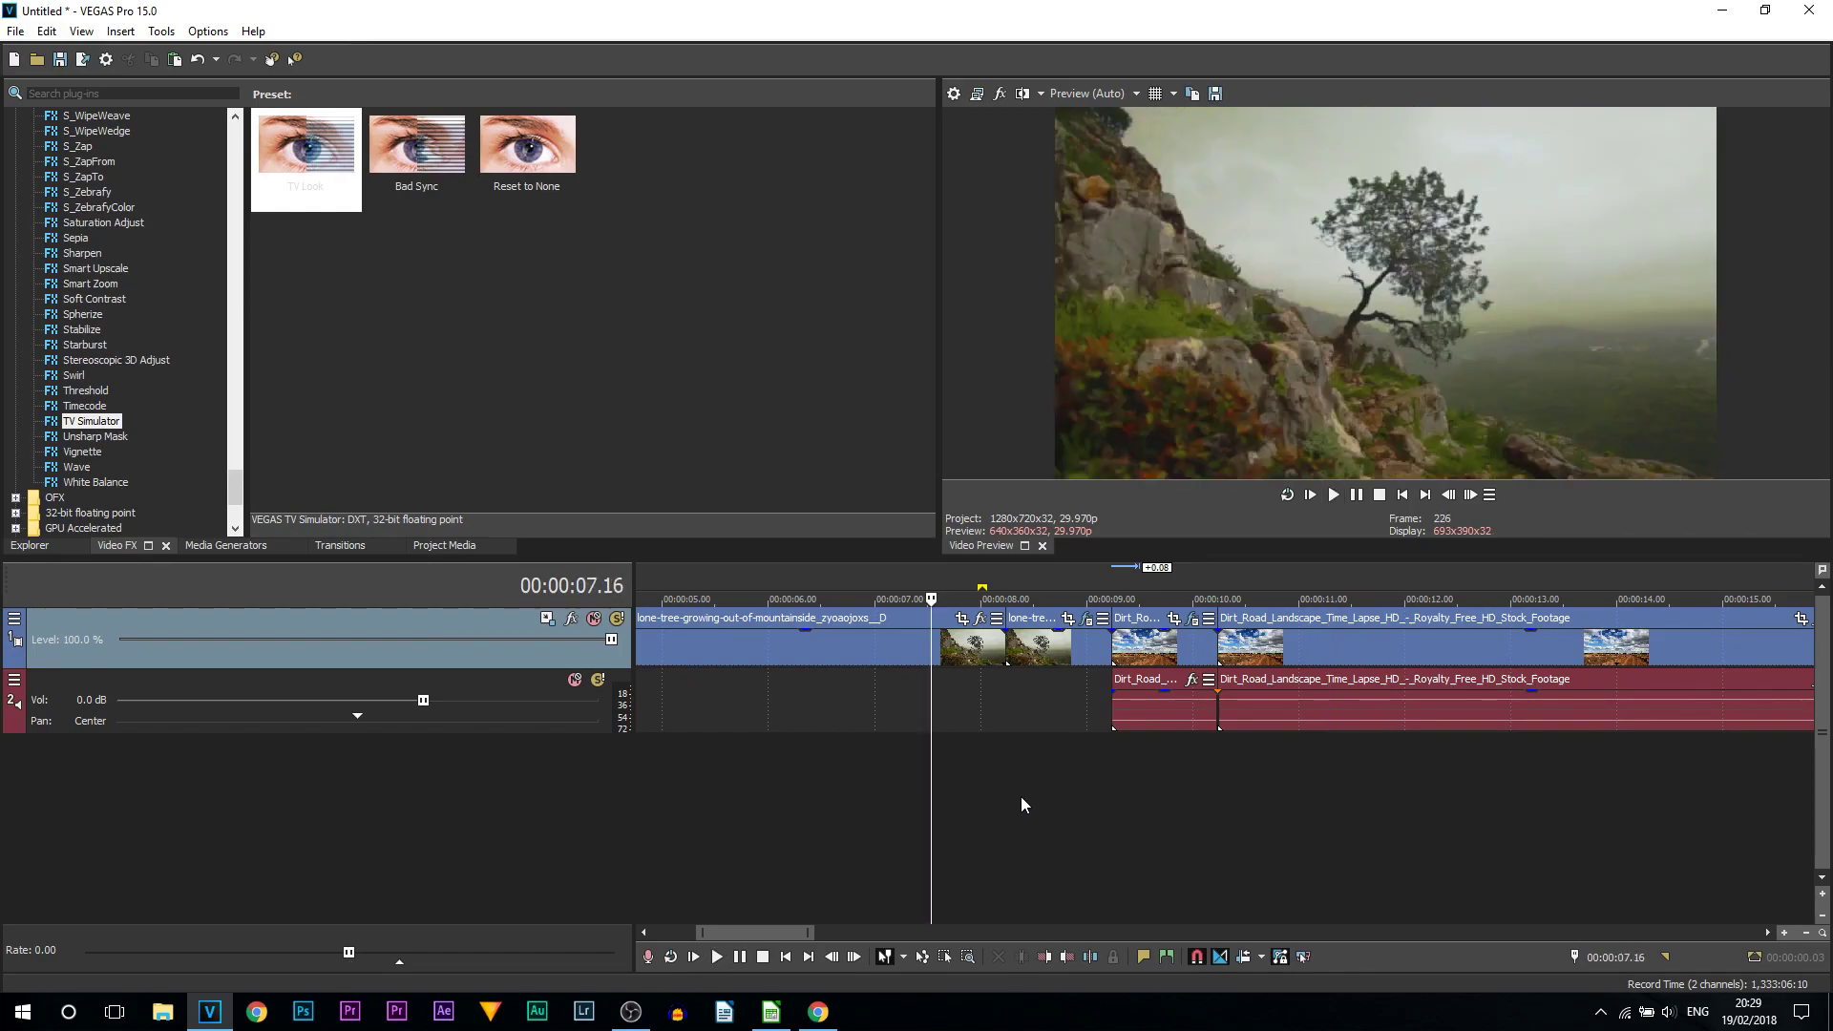